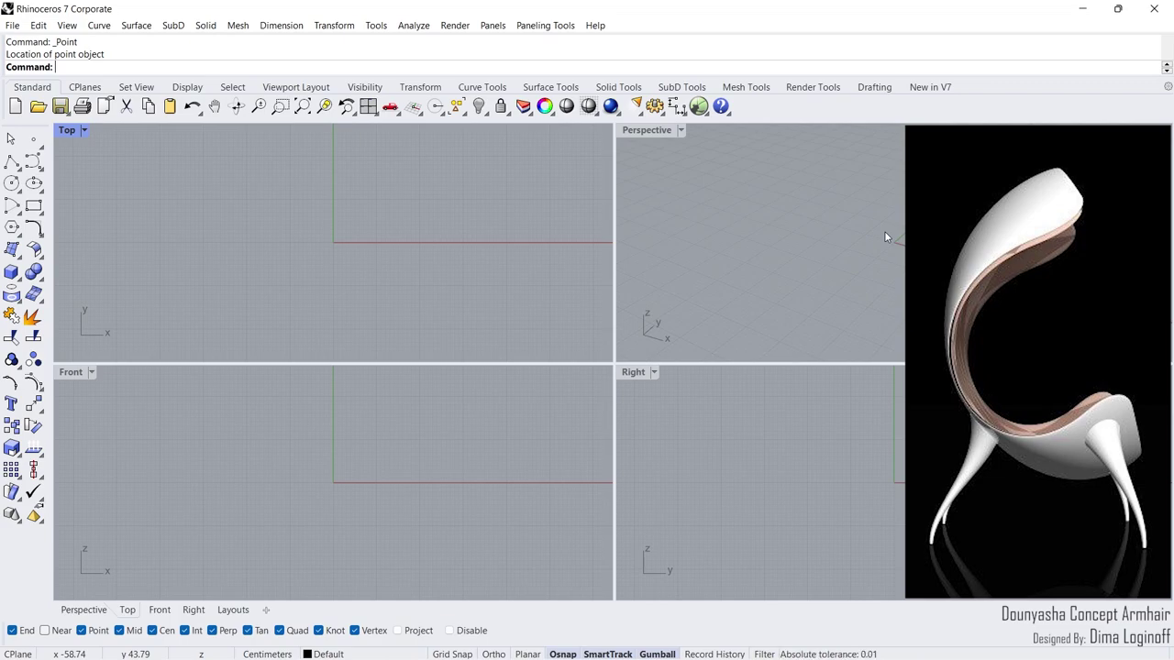
# Maximize the Front view and place chair image 1 there as a picture by two corners
pyautogui.doubleClick(70, 374)
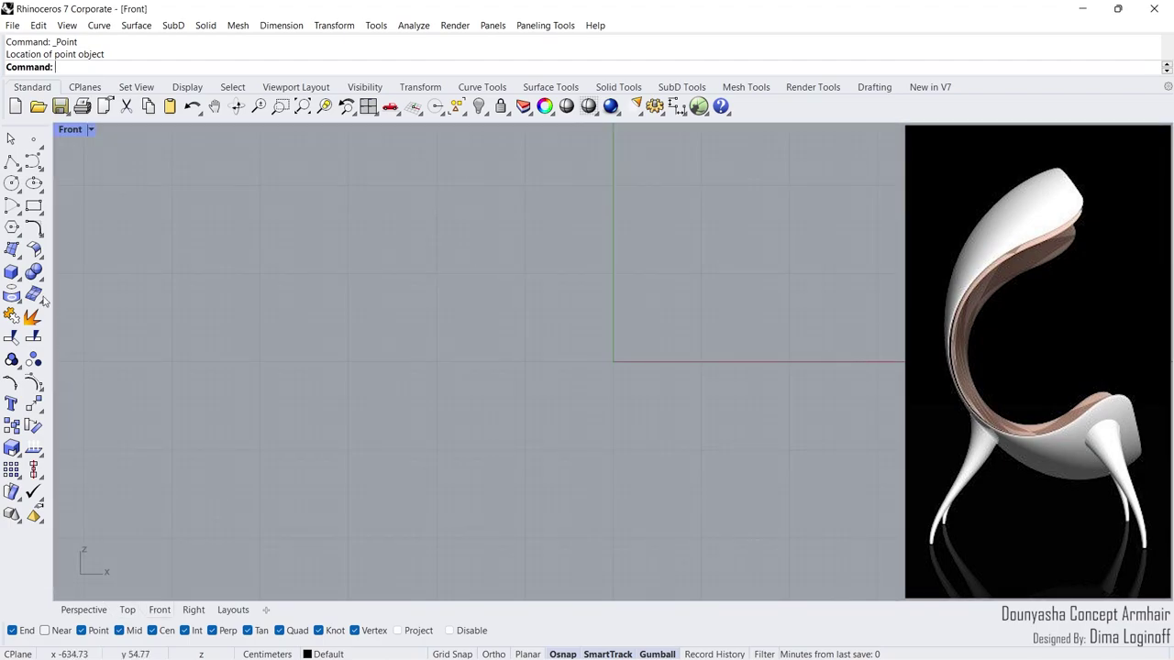
pyautogui.click(19, 255)
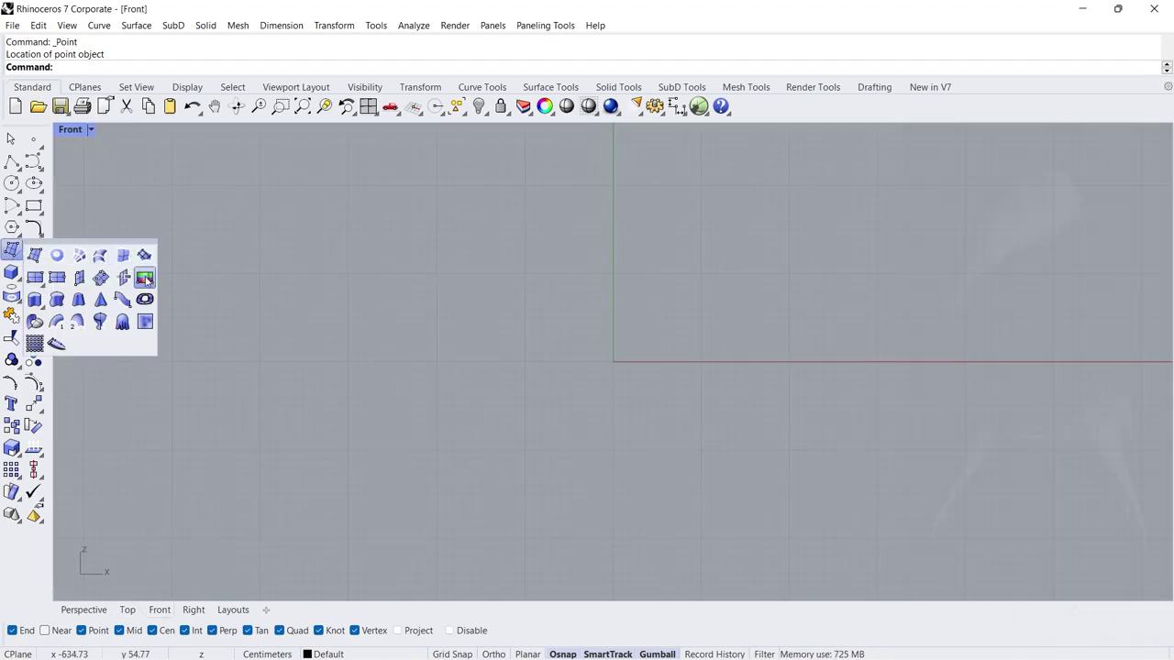
pyautogui.click(144, 279)
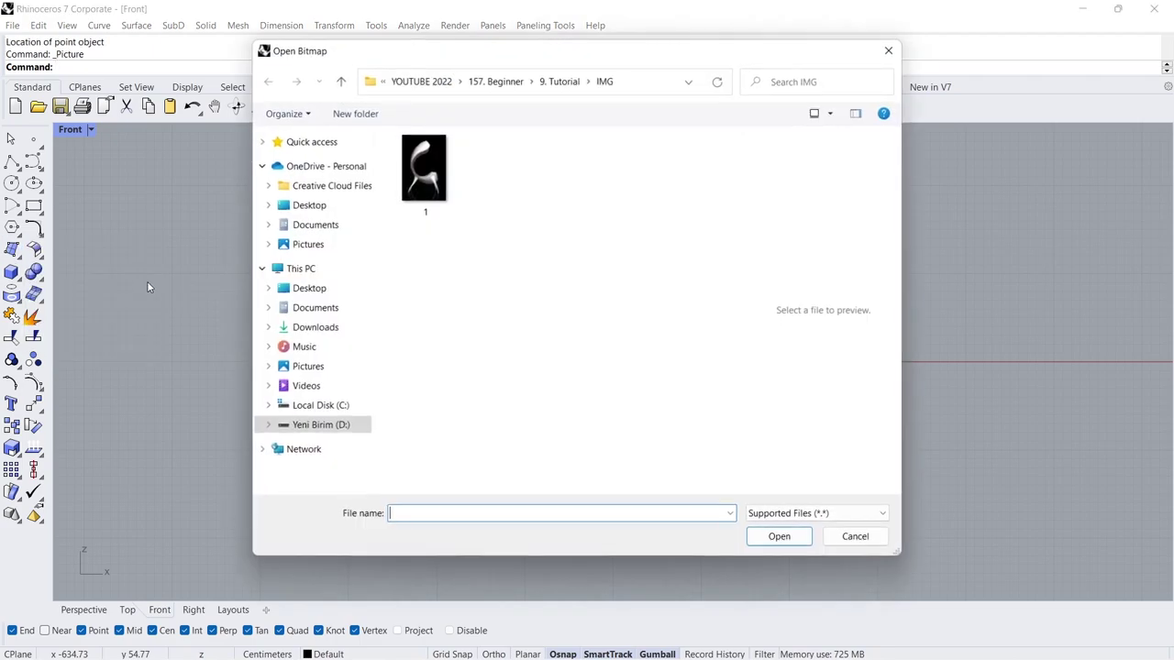
pyautogui.click(413, 204)
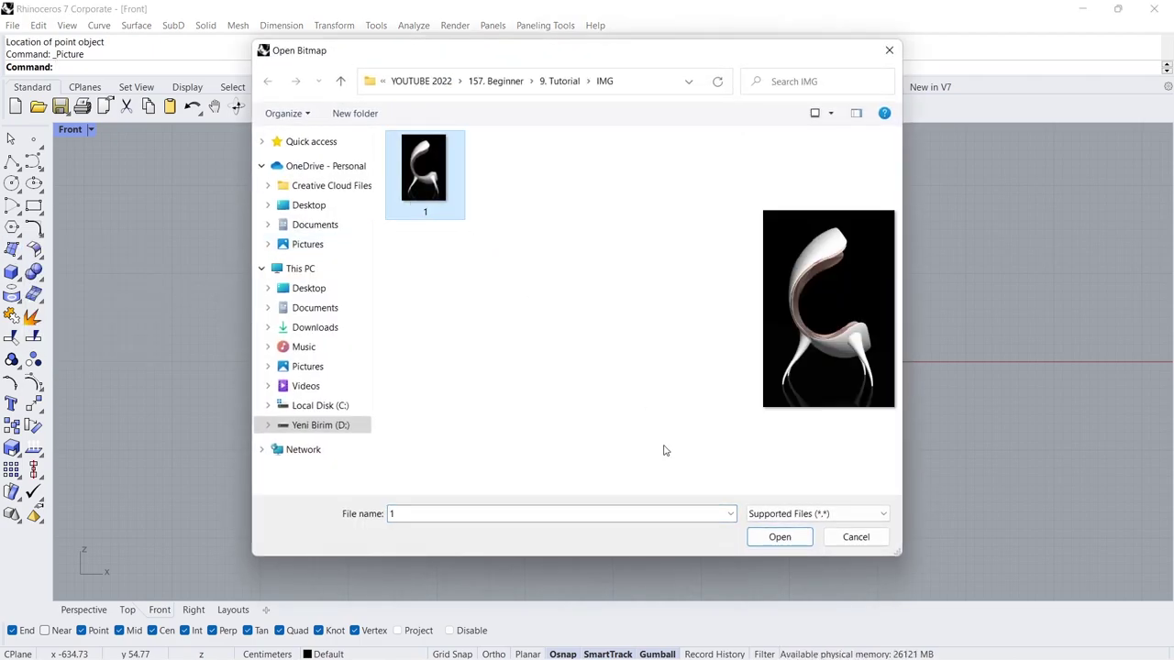
pyautogui.click(780, 537)
pyautogui.click(545, 524)
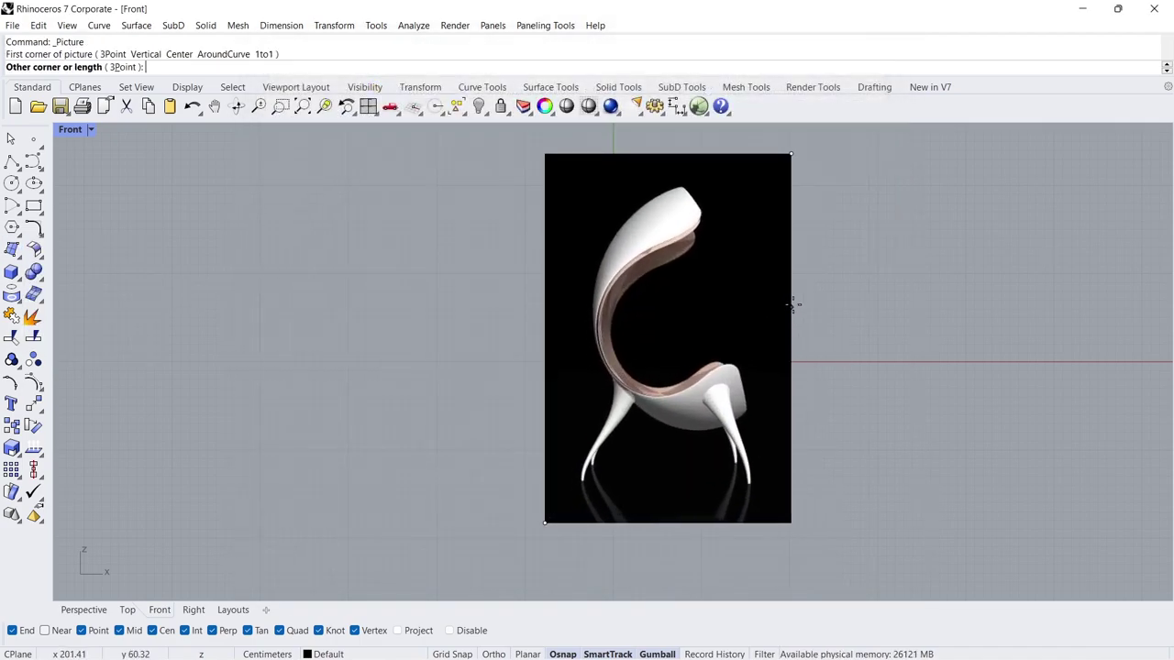
pyautogui.click(795, 304)
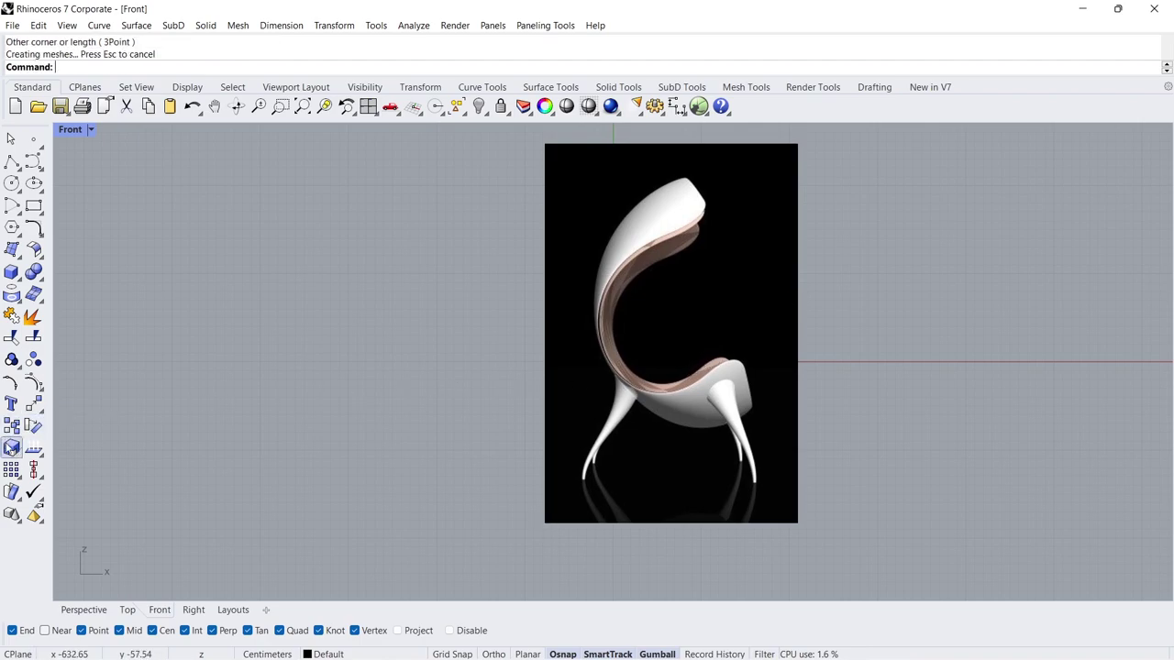
# Scale the chair picture so its reference span measures 40
pyautogui.click(11, 449)
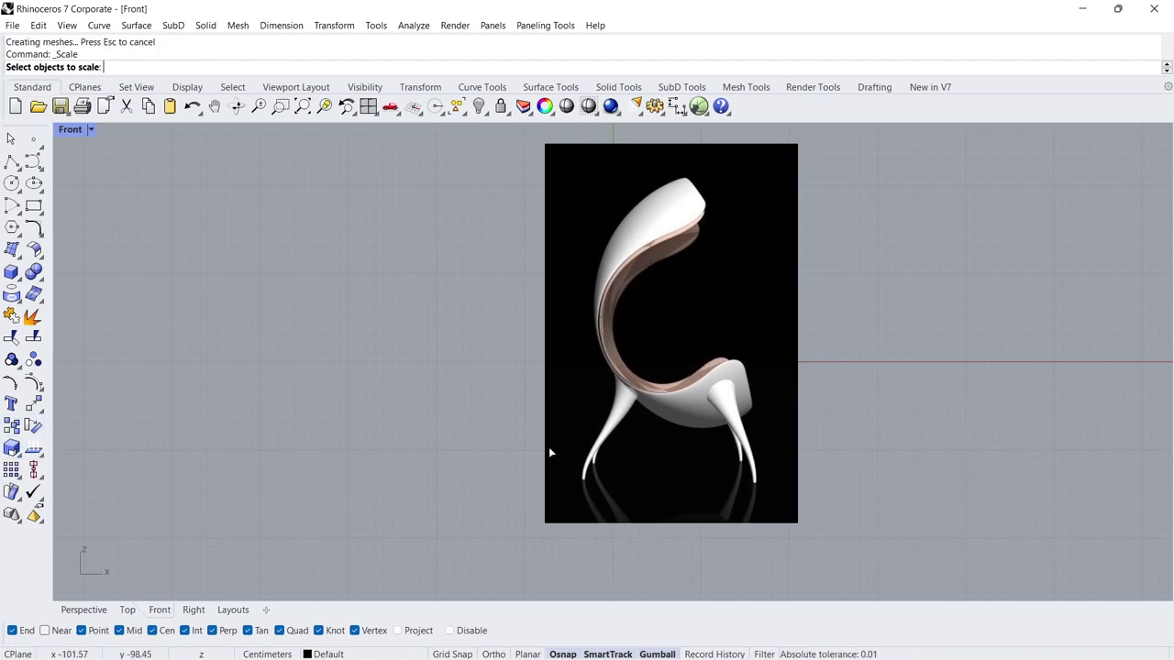
pyautogui.click(663, 429)
pyautogui.press('Return')
pyautogui.click(725, 478)
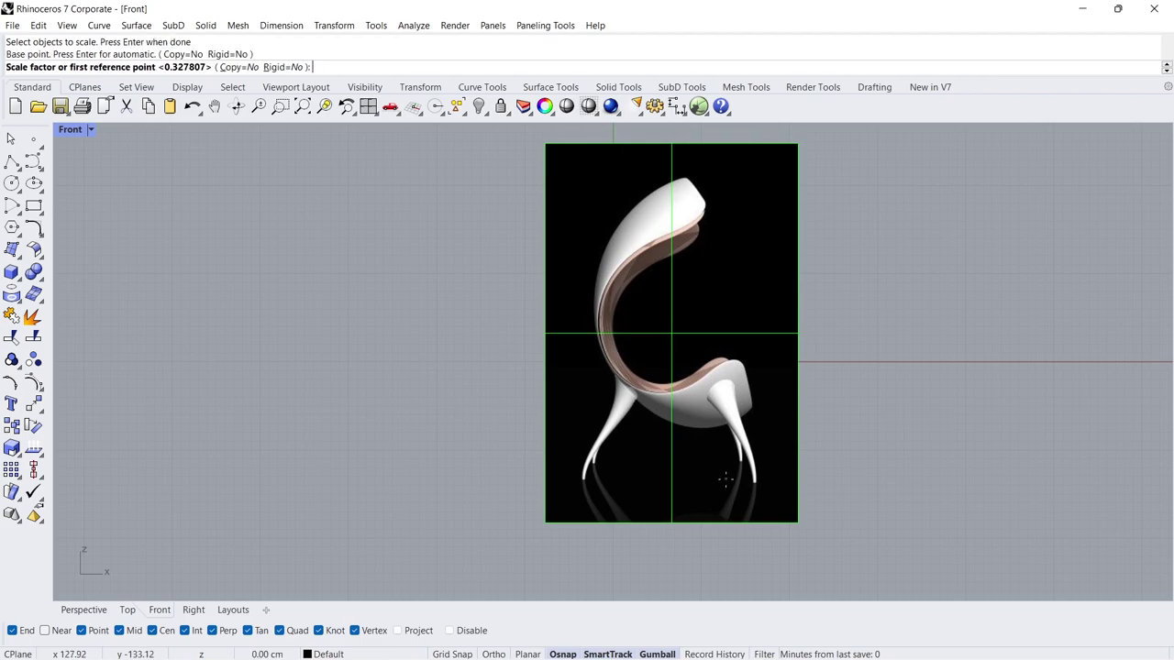
pyautogui.click(726, 380)
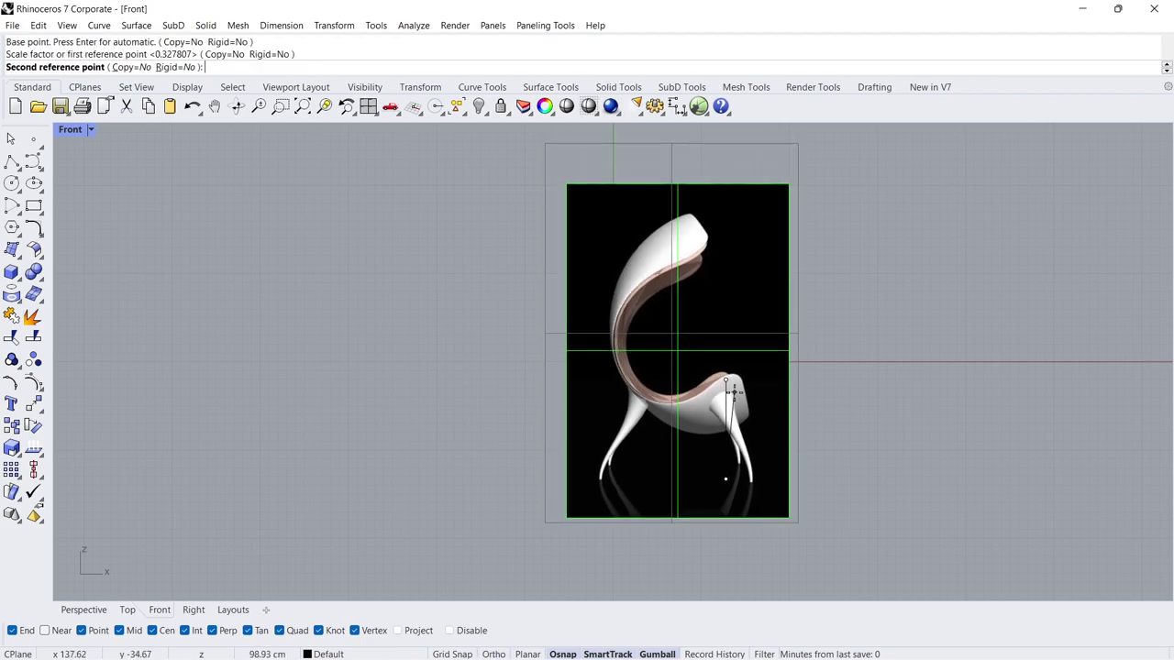
pyautogui.write('40')
pyautogui.press('Return')
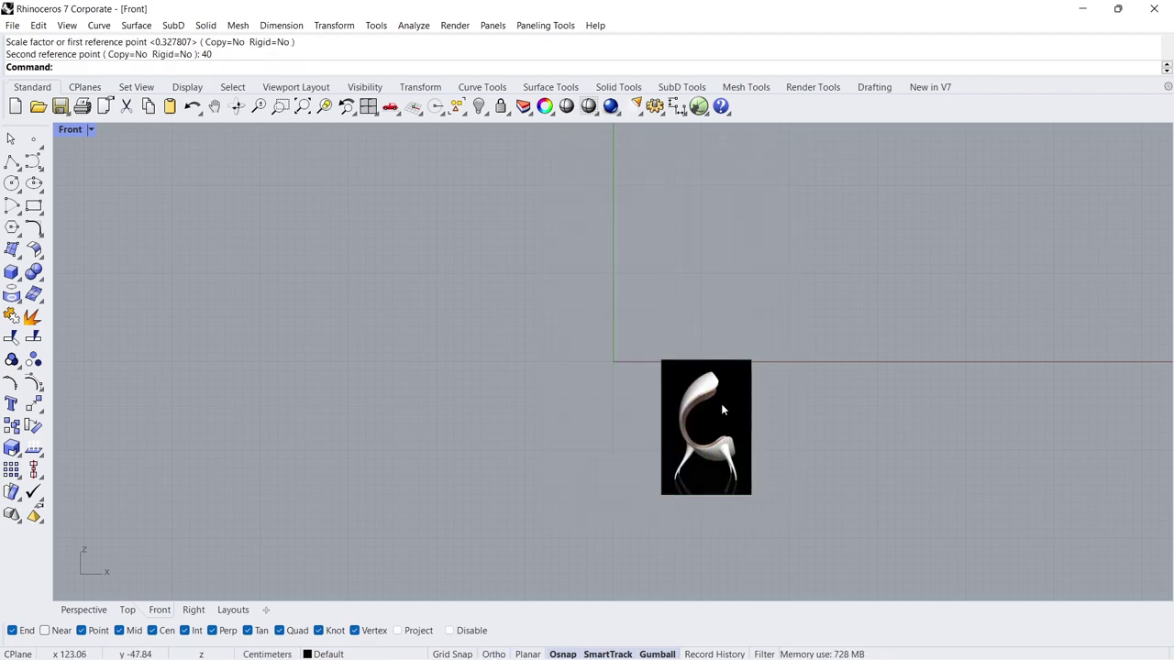
# Move the scaled picture up and to the left with the gumball
pyautogui.click(721, 403)
pyautogui.moveTo(698, 410); pyautogui.dragTo(597, 468, button='right')
pyautogui.scroll(3, 596, 468)
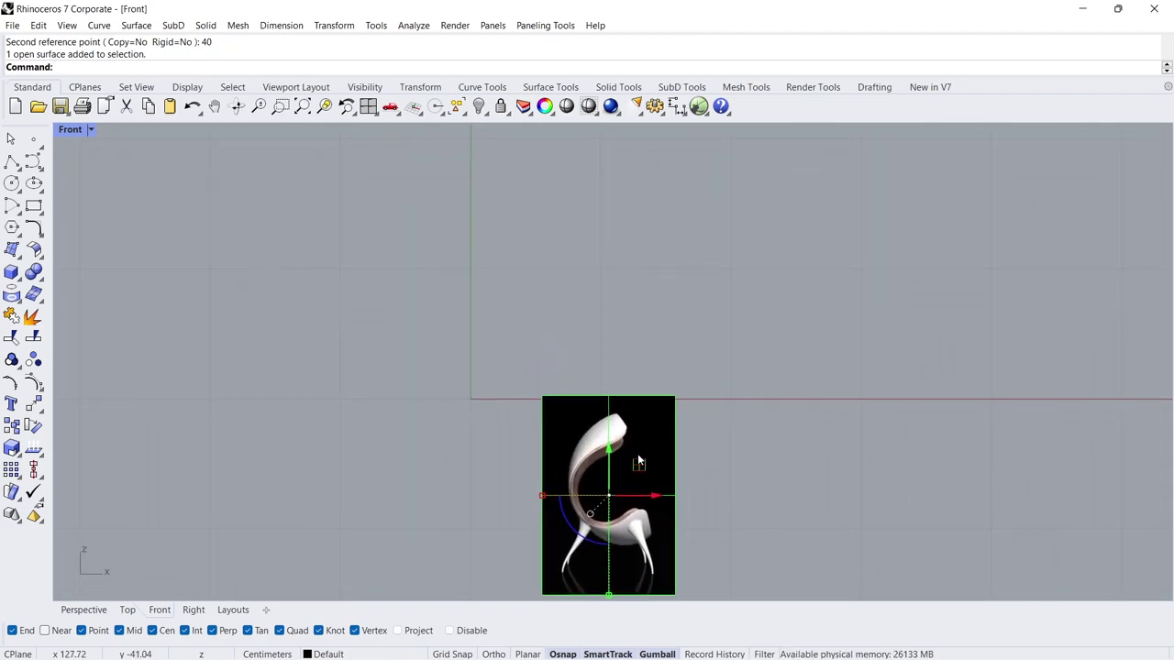
pyautogui.moveTo(638, 461)
pyautogui.mouseDown()
pyautogui.moveTo(574, 290)
pyautogui.moveTo(559, 288)
pyautogui.mouseUp()
pyautogui.scroll(2, 553, 275)
pyautogui.scroll(2, 551, 262)
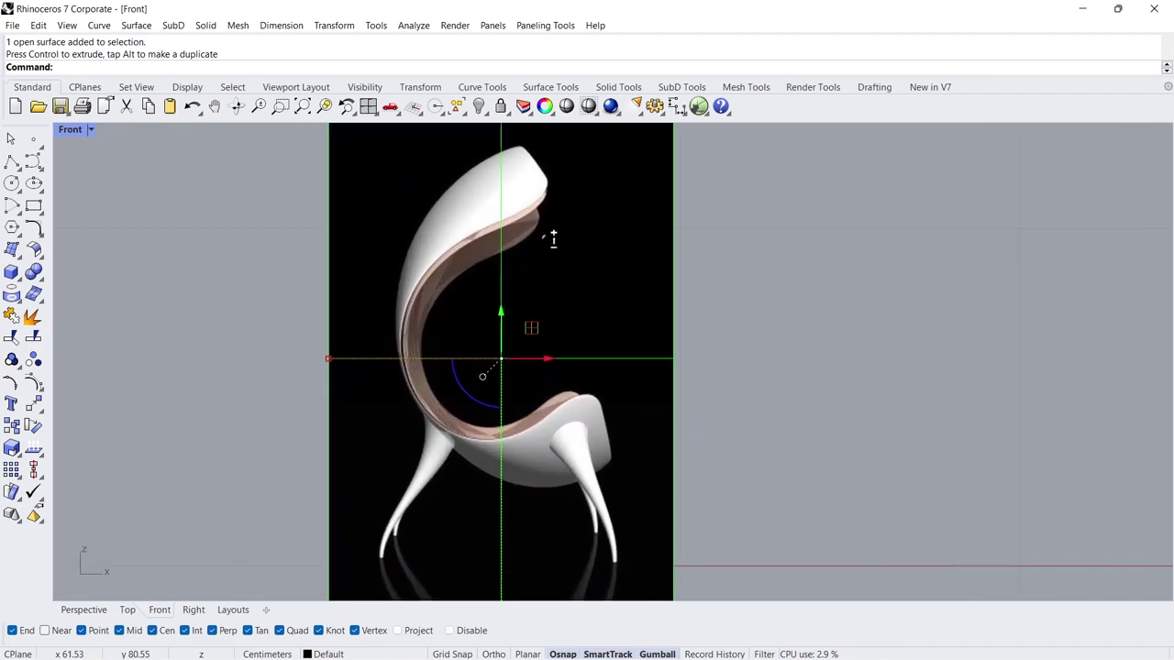
pyautogui.scroll(1, 548, 243)
pyautogui.moveTo(547, 236); pyautogui.dragTo(558, 266, button='right')
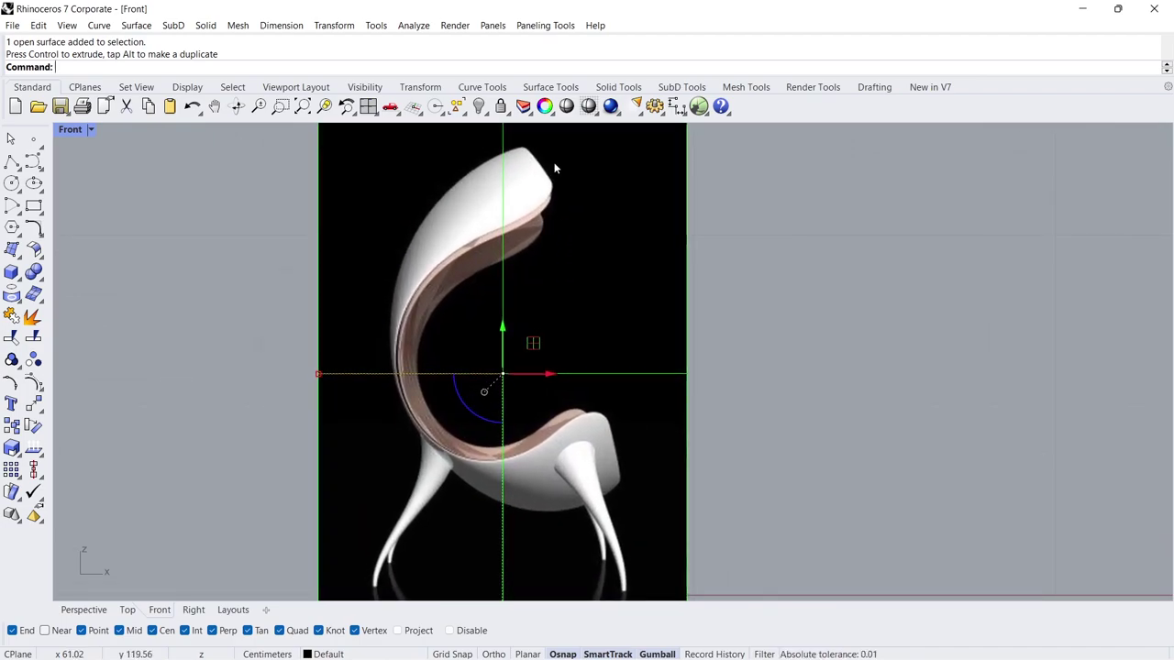
# Give the picture about 71% object transparency in its Material properties, then lock it
pyautogui.click(545, 107)
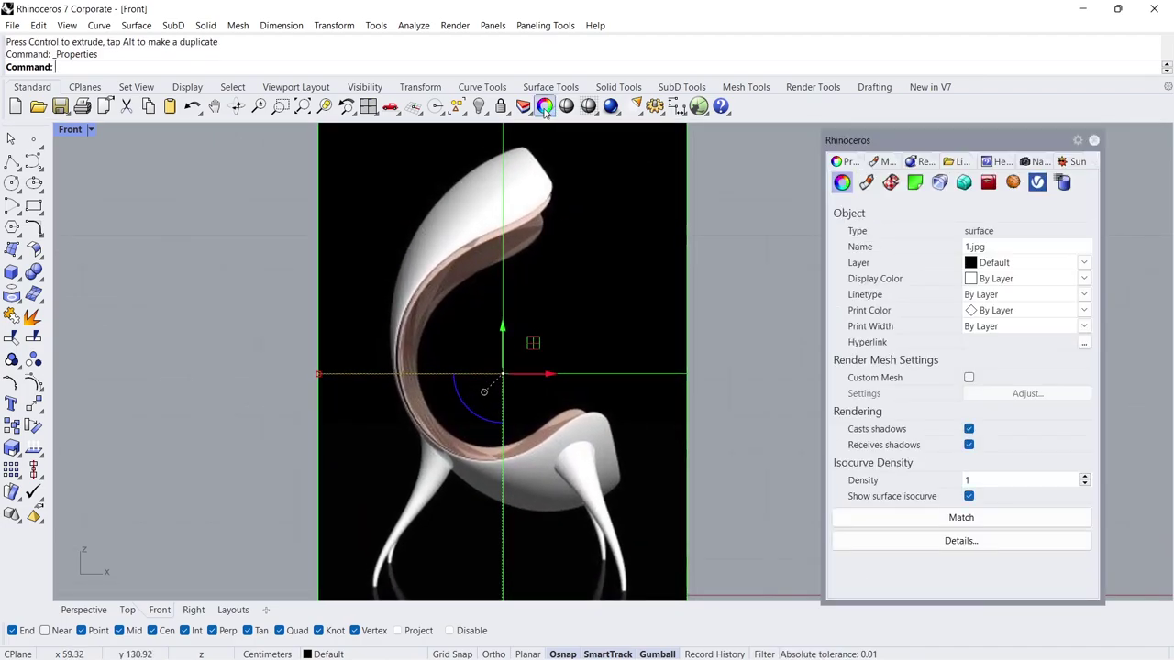
pyautogui.click(865, 188)
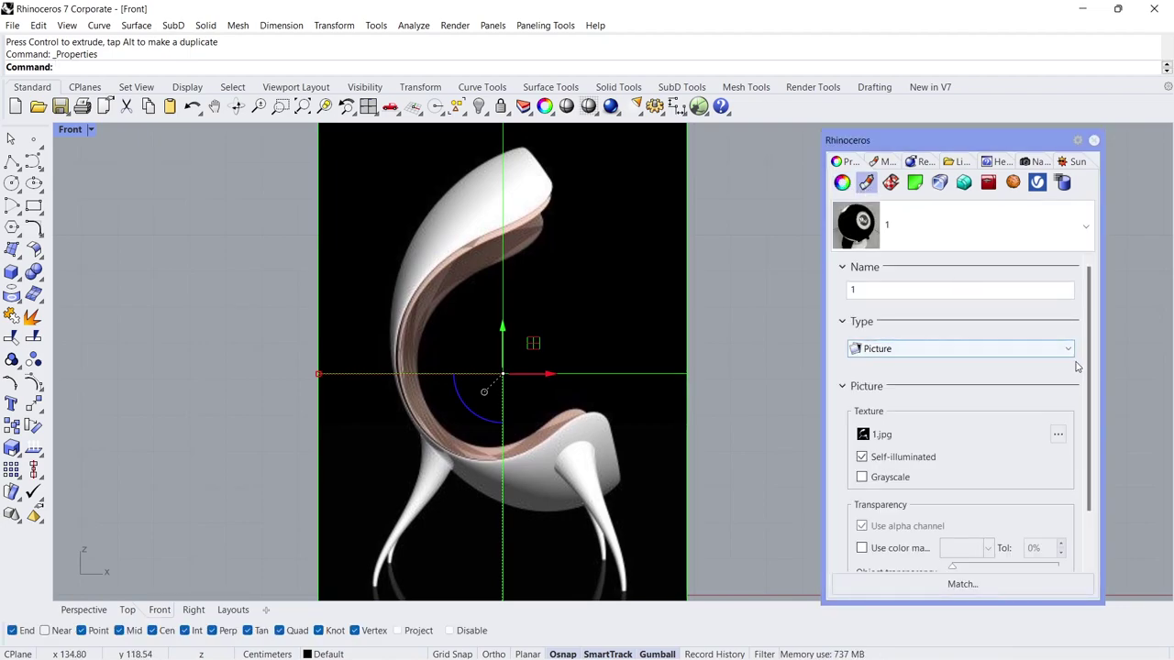
pyautogui.scroll(-2, 1087, 386)
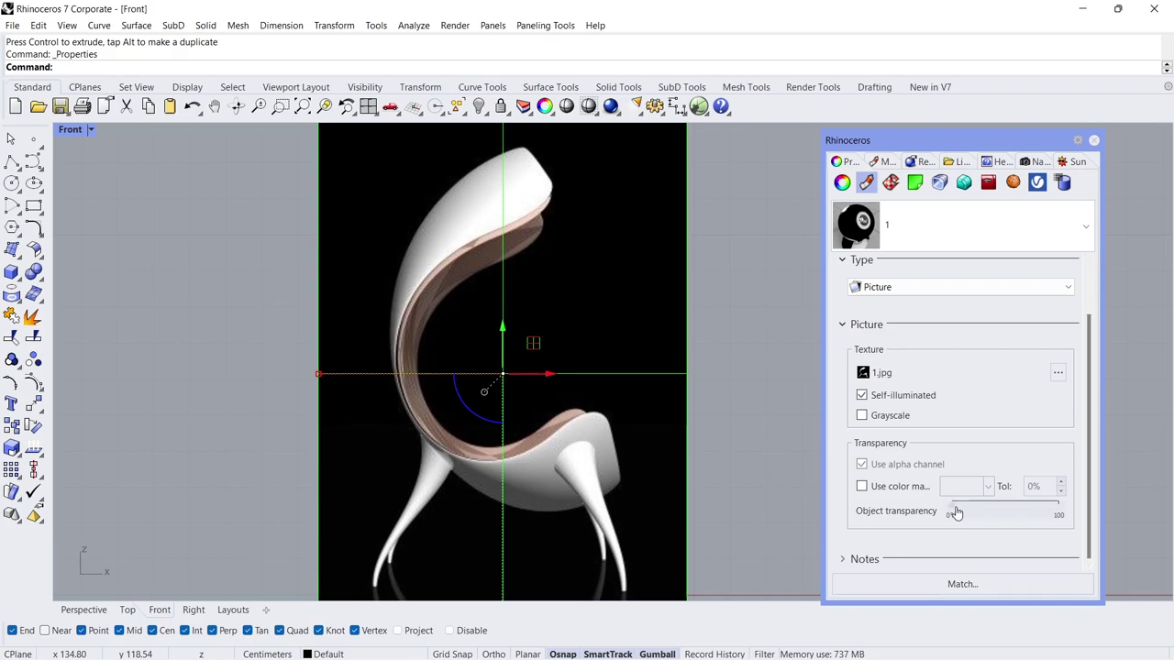
pyautogui.moveTo(960, 513); pyautogui.dragTo(1029, 512)
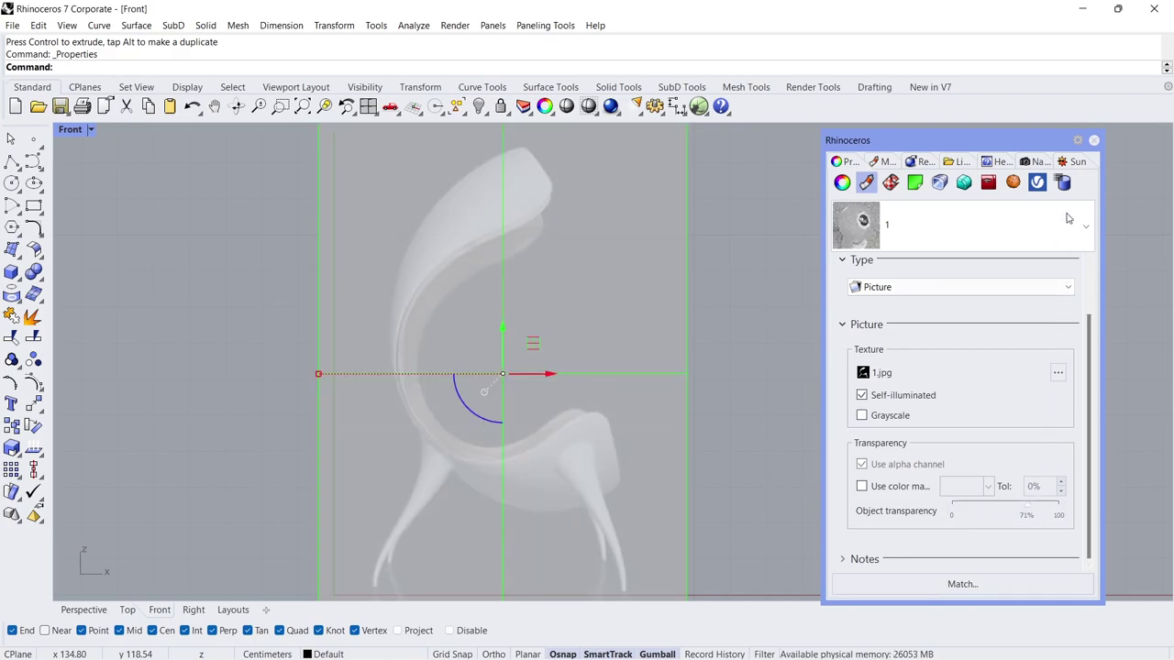
pyautogui.click(1094, 141)
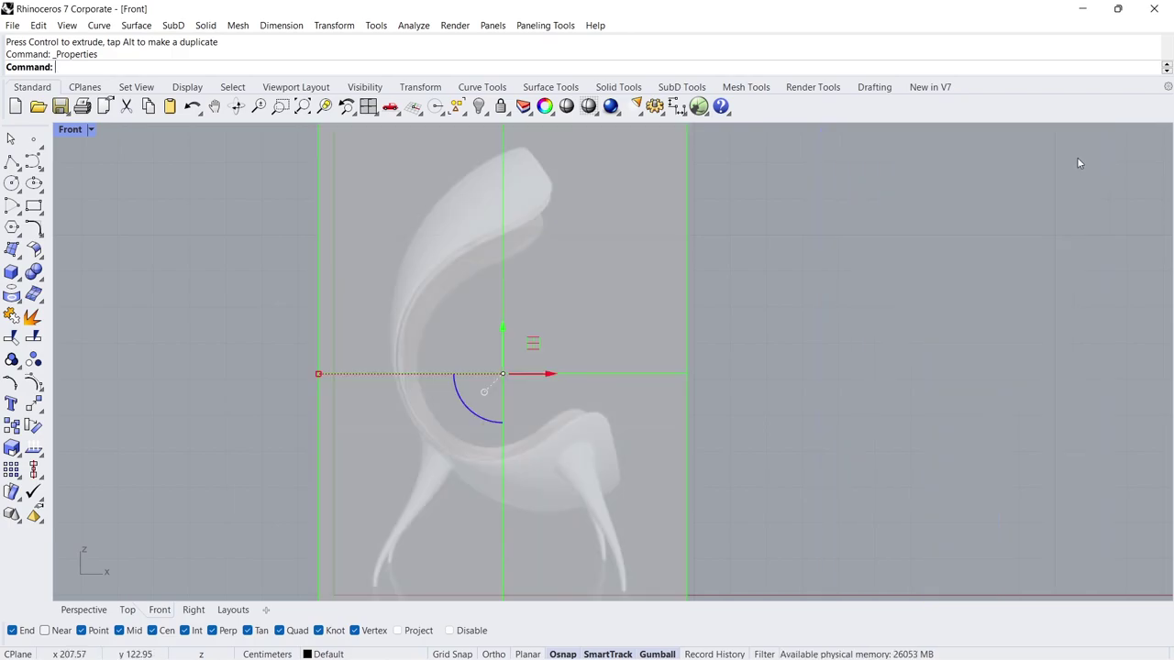
pyautogui.click(501, 107)
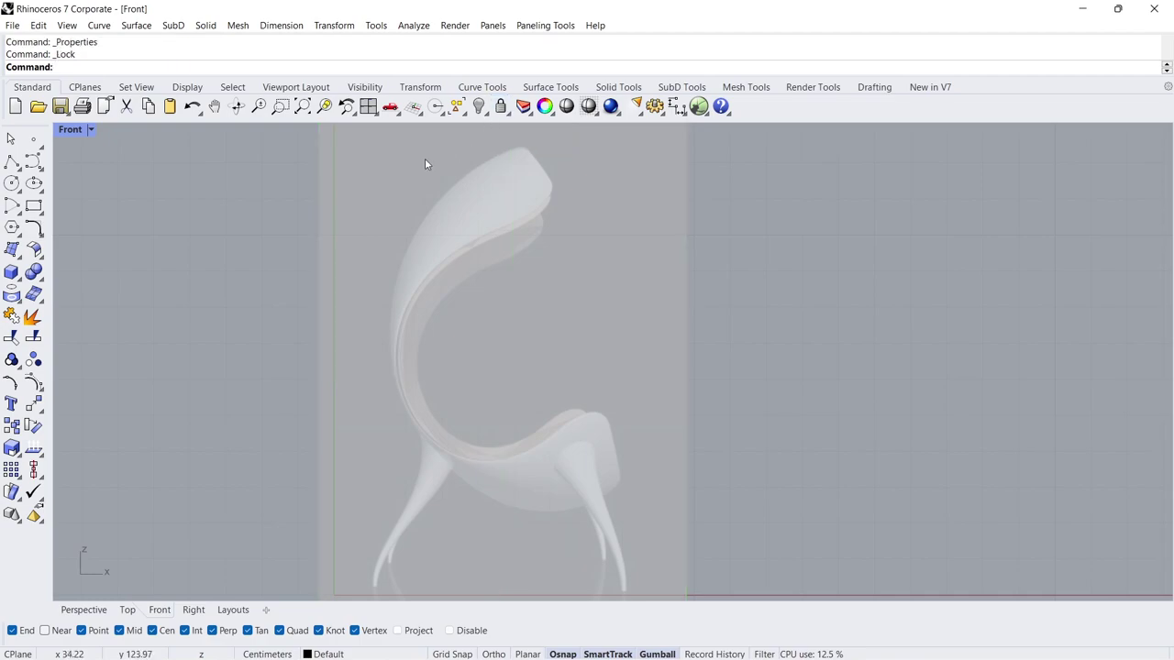
# Trace the C-shaped profile with a control-point curve from backrest top to front leg
pyautogui.click(32, 162)
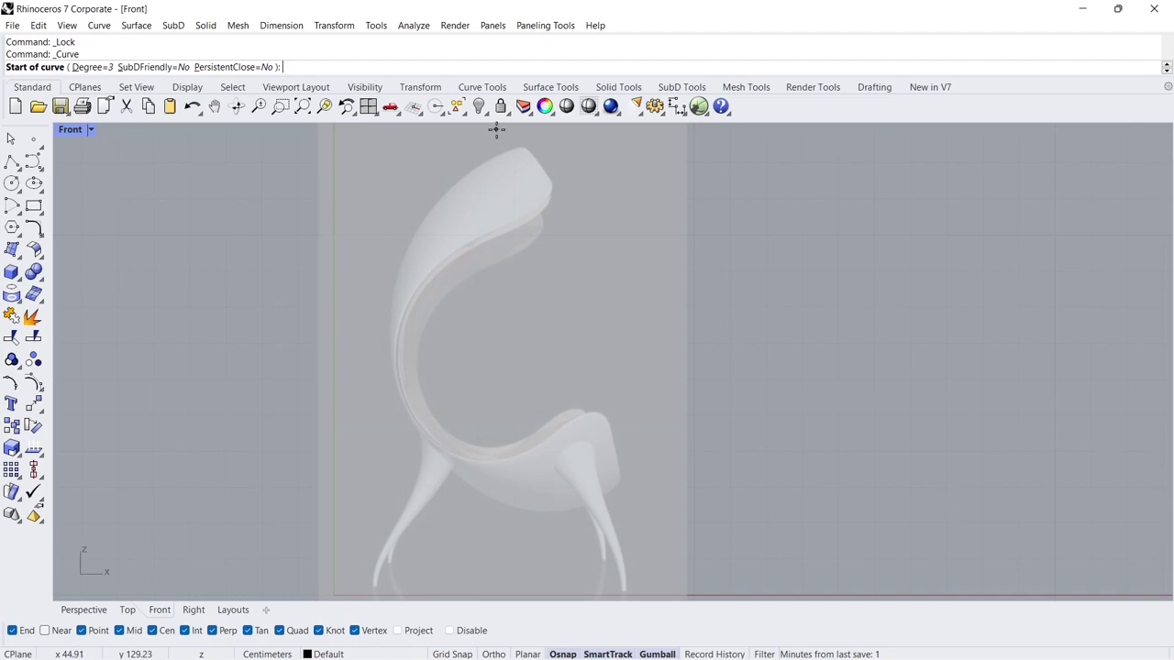
pyautogui.click(496, 130)
pyautogui.click(590, 185)
pyautogui.click(506, 234)
pyautogui.click(421, 282)
pyautogui.click(402, 386)
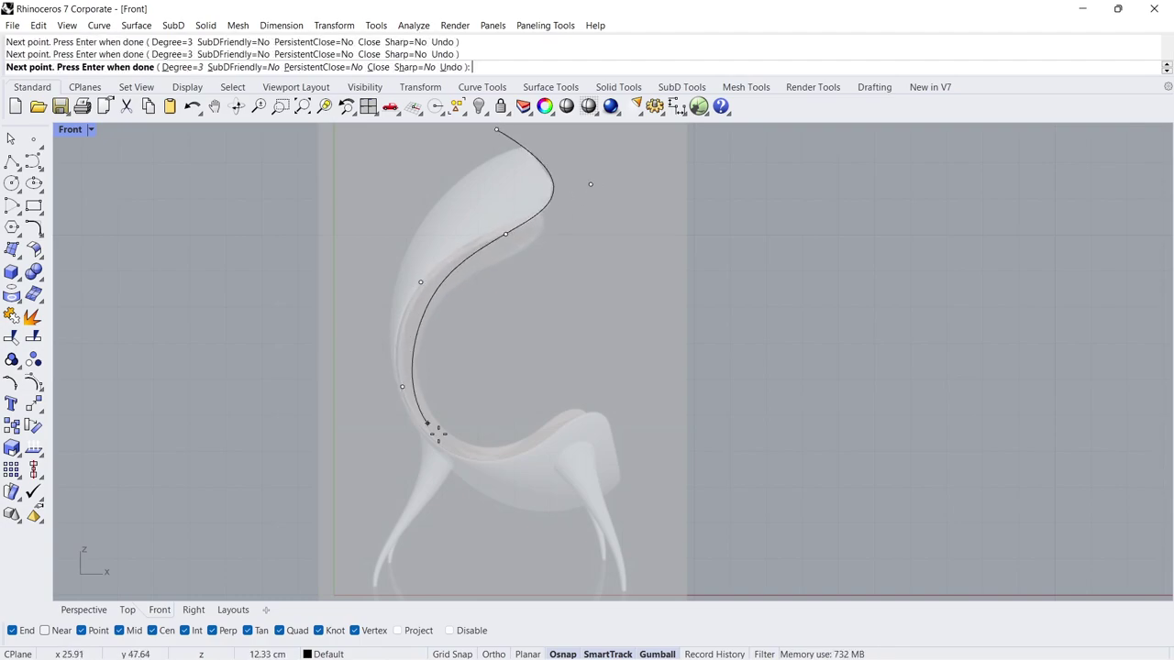
pyautogui.click(468, 460)
pyautogui.click(550, 441)
pyautogui.click(606, 391)
pyautogui.click(617, 446)
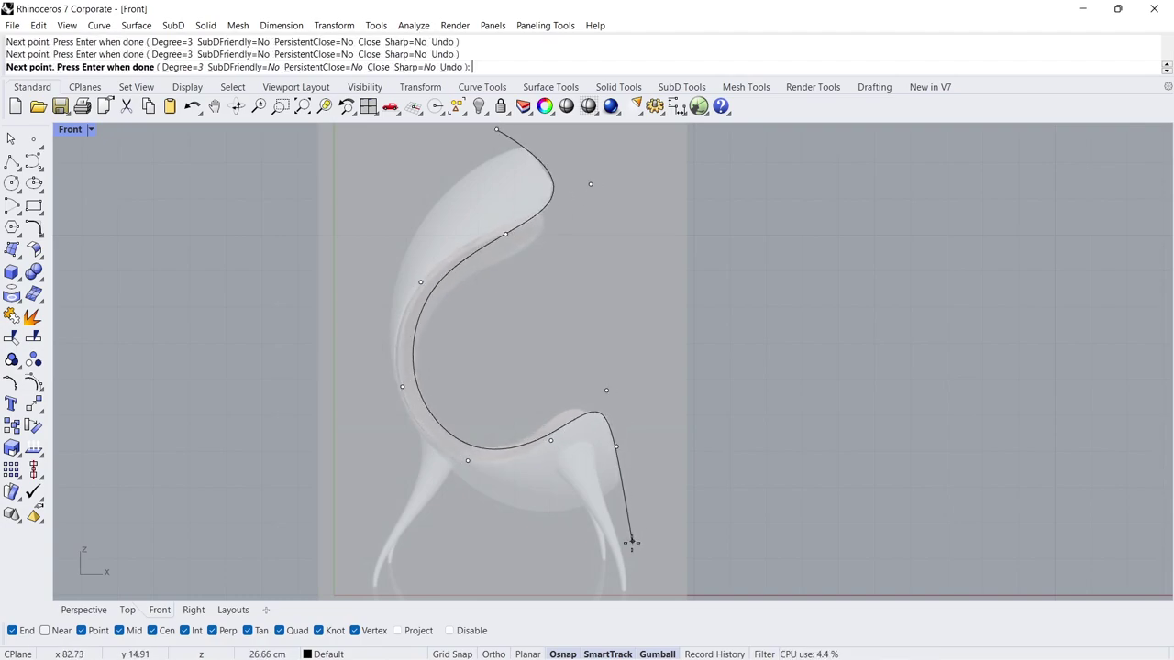
pyautogui.click(631, 547)
pyautogui.press('Return')
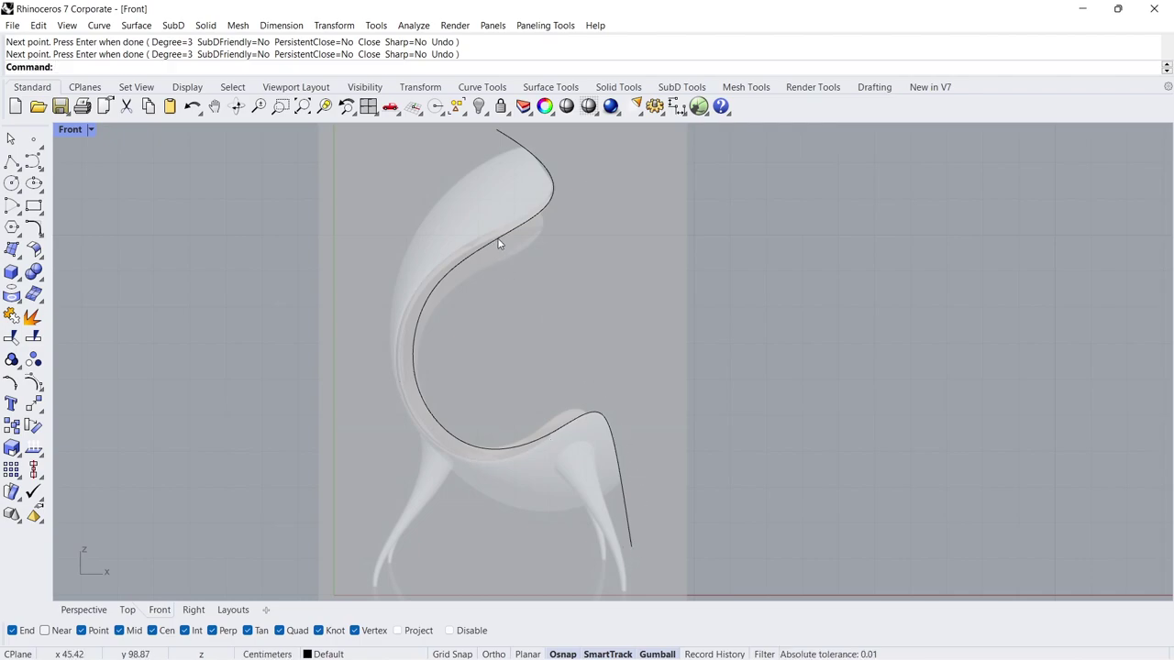
# Adjust the curve's upper, backrest and lower-left control points onto the outline
pyautogui.click(498, 243)
pyautogui.click(590, 184)
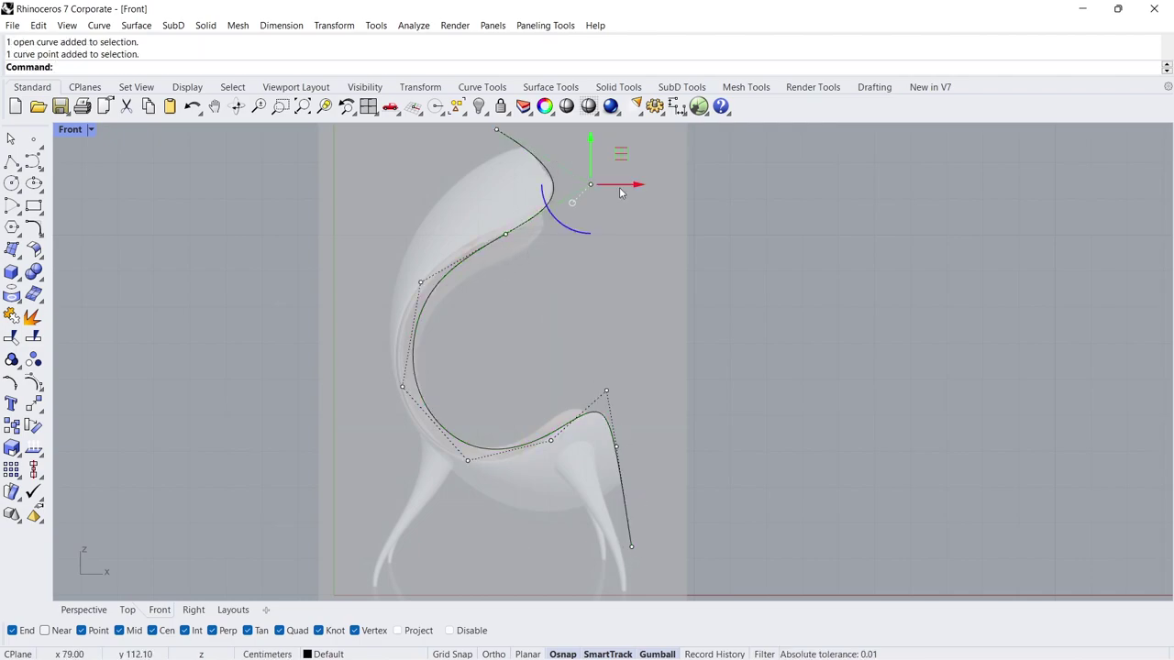
pyautogui.moveTo(590, 184); pyautogui.dragTo(586, 185)
pyautogui.moveTo(420, 281); pyautogui.dragTo(444, 248)
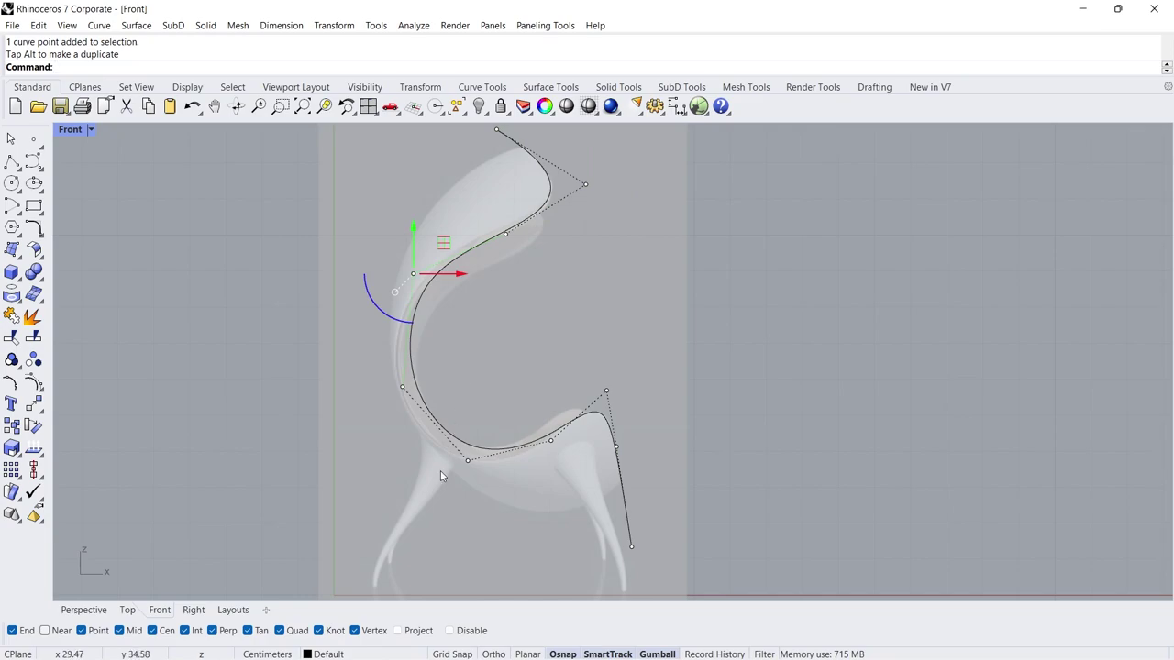
pyautogui.click(468, 460)
pyautogui.moveTo(468, 460); pyautogui.dragTo(466, 476)
pyautogui.click(402, 387)
pyautogui.moveTo(402, 386); pyautogui.dragTo(398, 387)
# Fit the seat, front-leg and headrest control points to finish matching the picture
pyautogui.moveTo(580, 437)
pyautogui.mouseDown()
pyautogui.moveTo(629, 475)
pyautogui.moveTo(620, 447)
pyautogui.moveTo(545, 441)
pyautogui.mouseUp()
pyautogui.click(550, 441)
pyautogui.click(631, 546)
pyautogui.moveTo(631, 545); pyautogui.dragTo(627, 527)
pyautogui.click(505, 233)
pyautogui.moveTo(505, 233); pyautogui.dragTo(496, 233)
pyautogui.moveTo(597, 263)
pyautogui.mouseDown()
pyautogui.moveTo(550, 157)
pyautogui.moveTo(592, 195)
pyautogui.mouseUp()
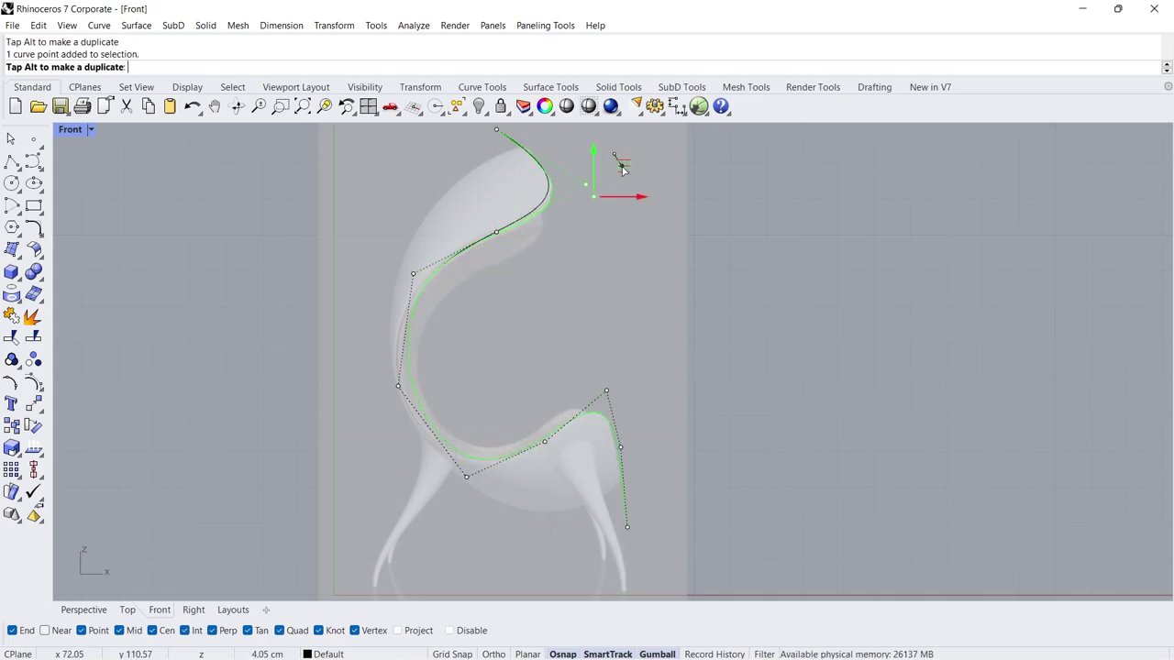
pyautogui.click(496, 130)
pyautogui.moveTo(496, 130); pyautogui.dragTo(504, 130)
pyautogui.press('Escape')
pyautogui.press('Escape')
# Start a diameter ellipsoid in Front, spanning backrest top to seat, and set its second axis
pyautogui.click(21, 283)
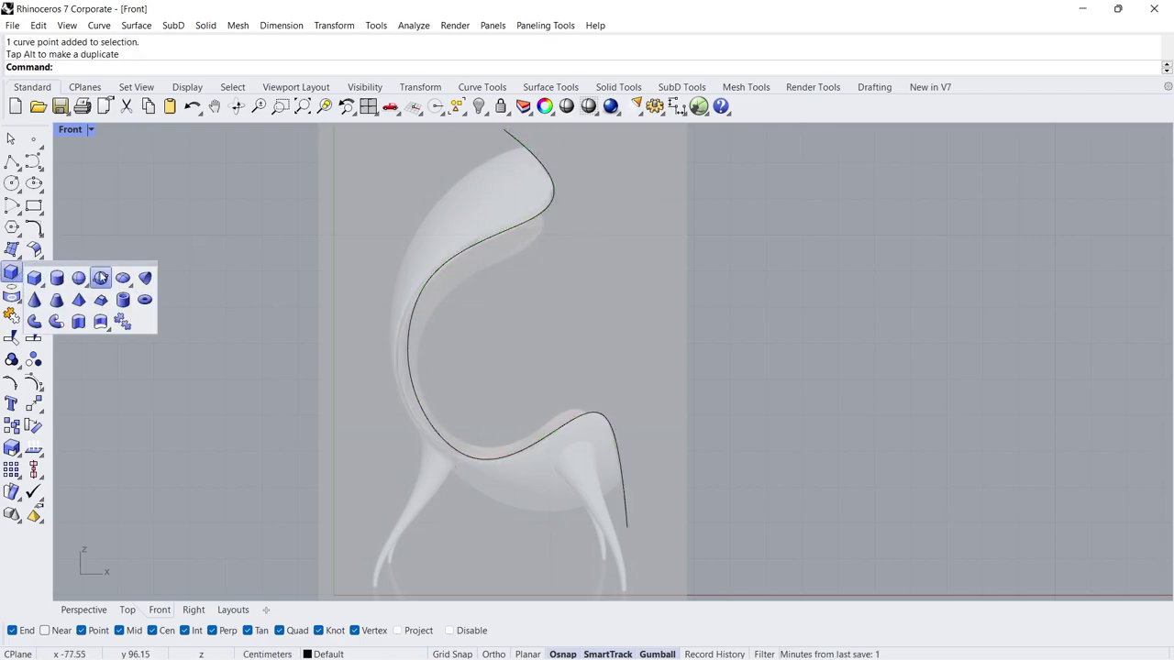
pyautogui.click(128, 280)
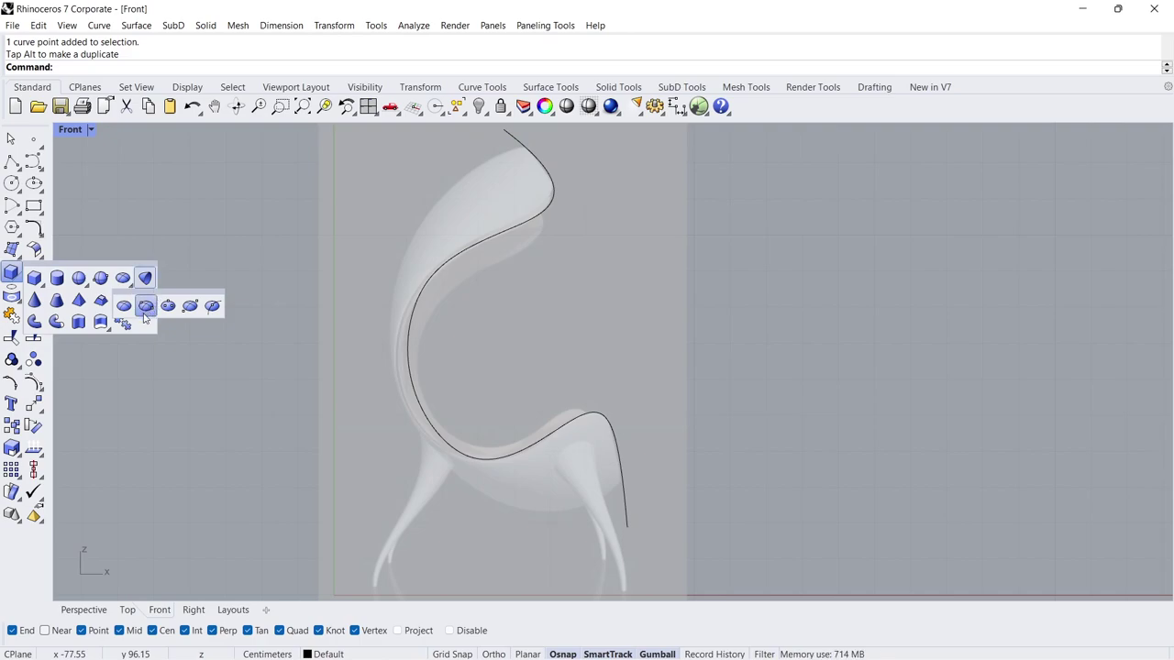
pyautogui.click(145, 307)
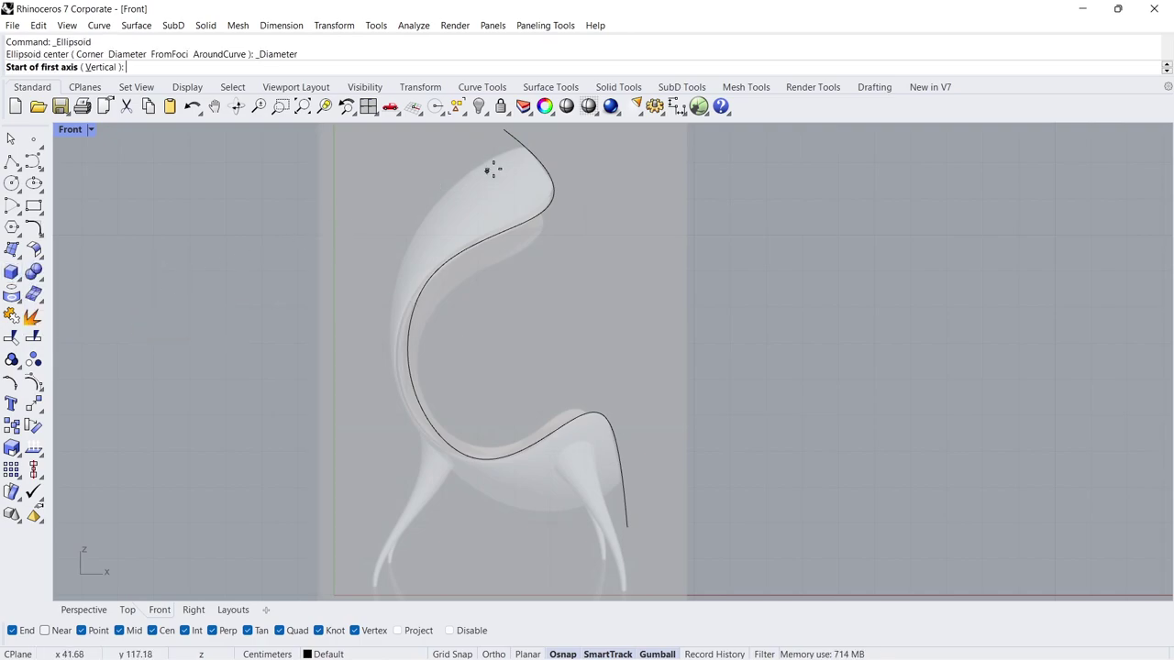
pyautogui.click(526, 148)
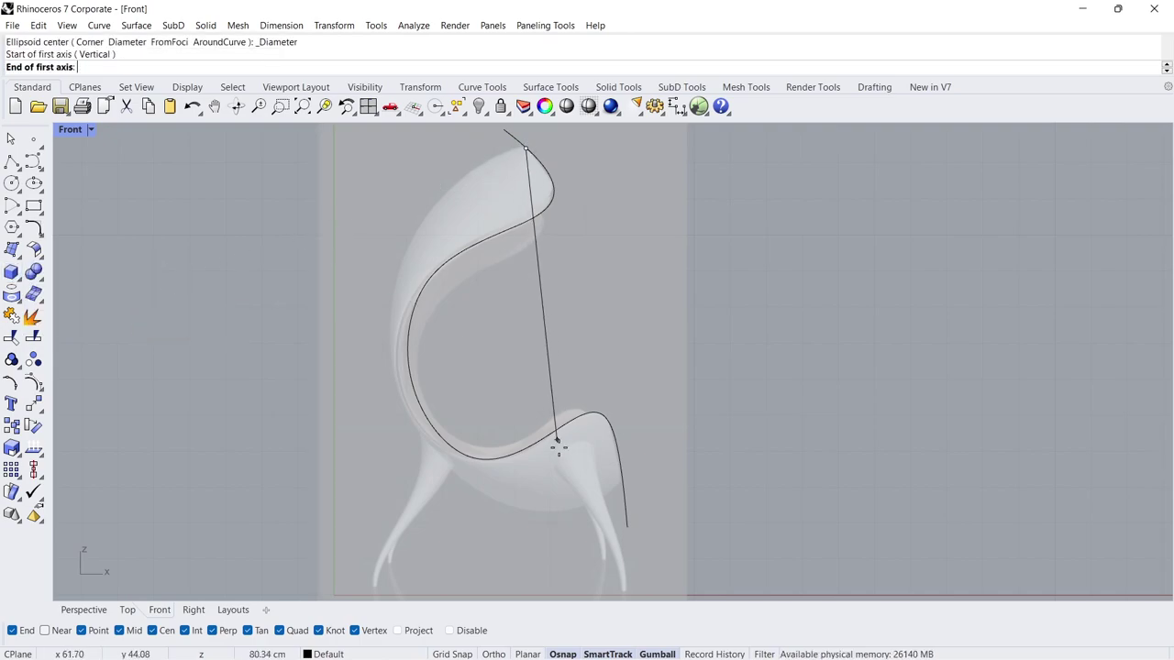
pyautogui.click(590, 505)
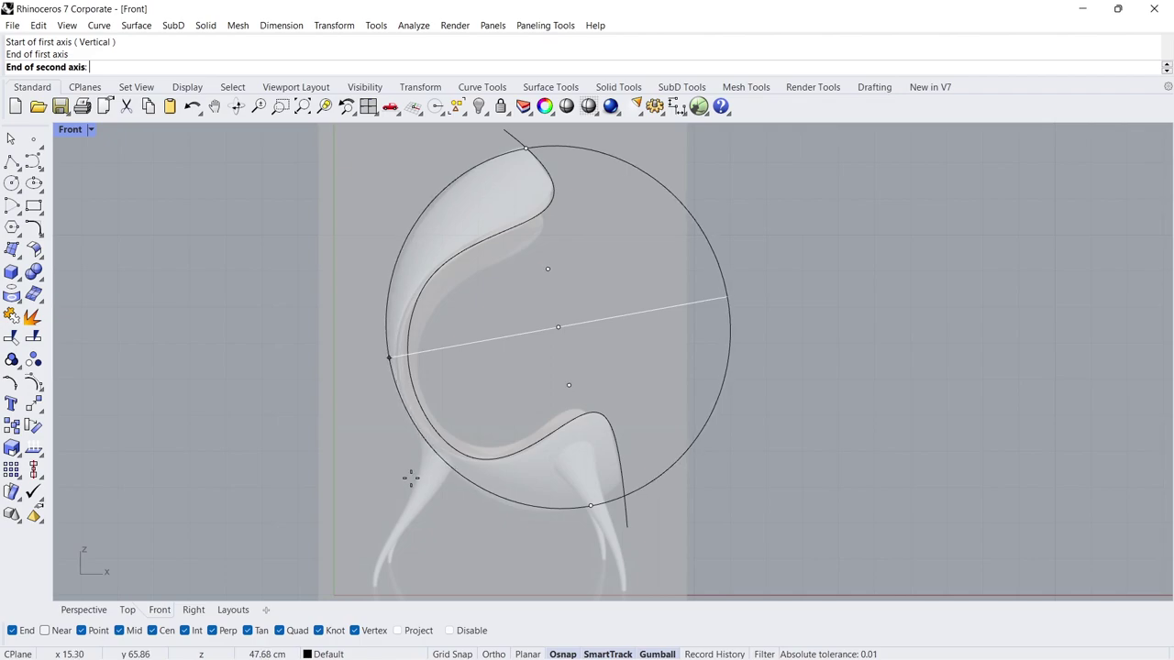
pyautogui.click(407, 475)
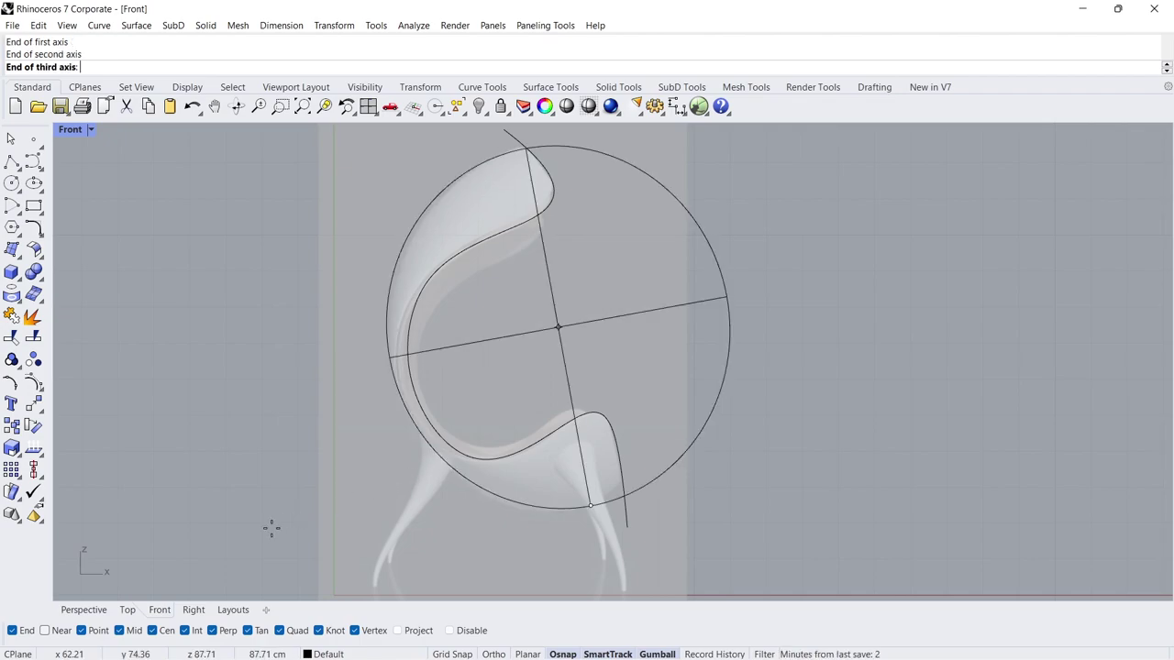
# Set the ellipsoid's third axis in Perspective and orbit around the result
pyautogui.click(83, 610)
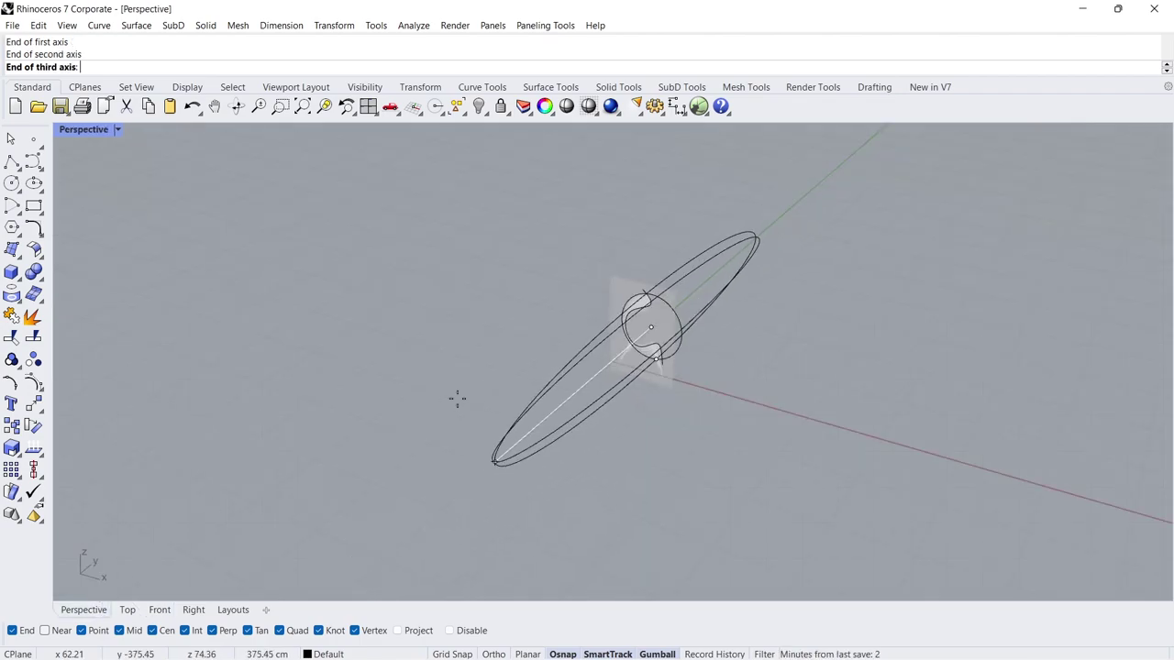
pyautogui.moveTo(445, 366); pyautogui.dragTo(388, 341, button='right')
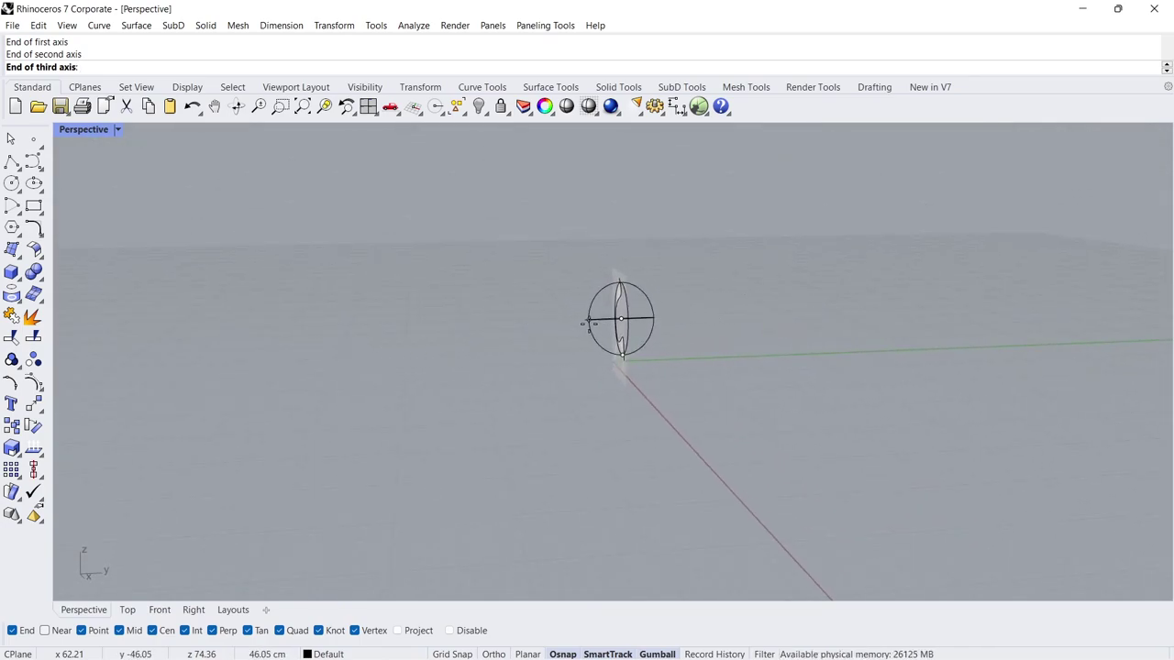
pyautogui.click(589, 328)
pyautogui.moveTo(589, 330); pyautogui.dragTo(637, 339, button='right')
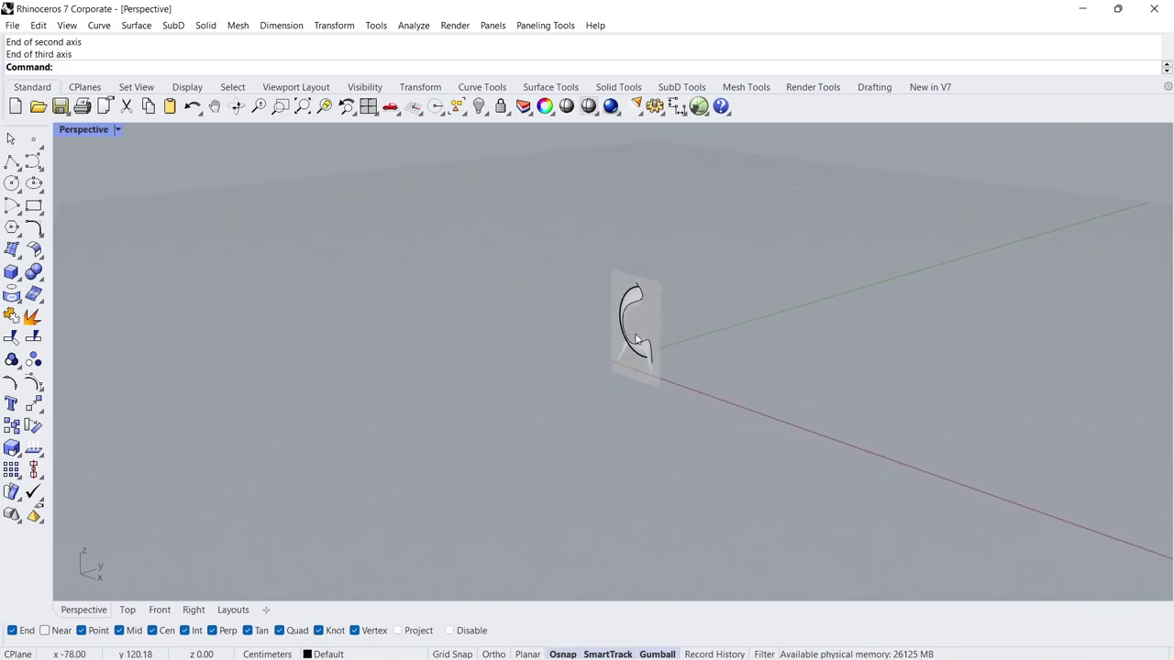
pyautogui.scroll(3, 642, 335)
pyautogui.scroll(3, 640, 275)
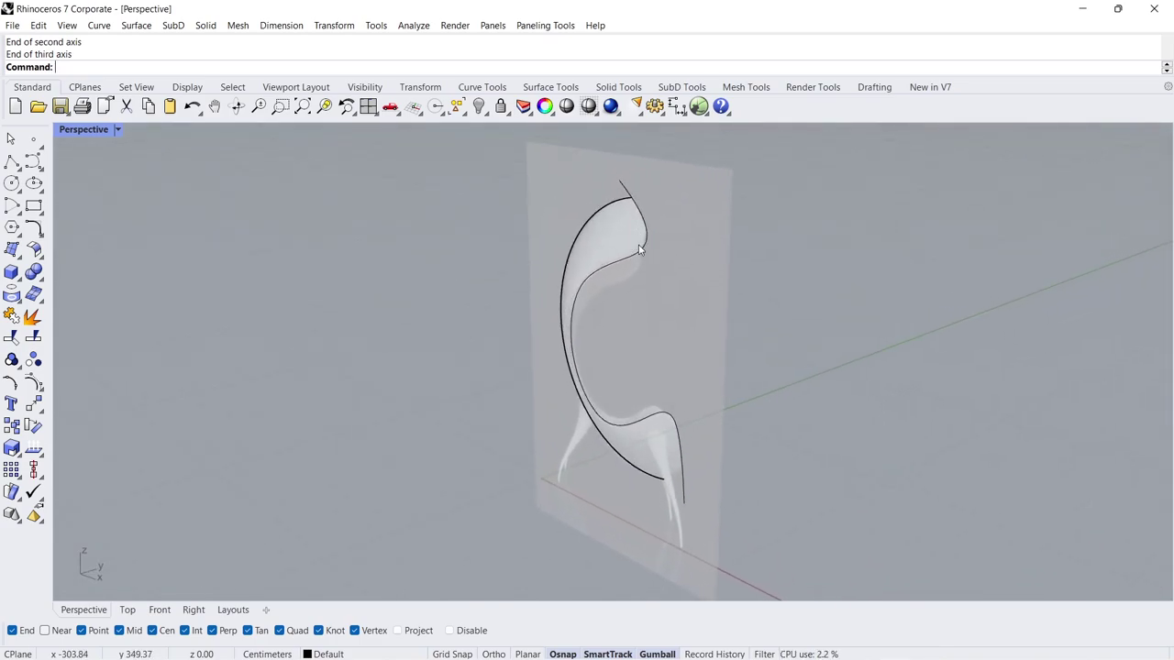
# Shade the viewport and move the sphere's seam to its right side with SrfSeam
pyautogui.click(589, 107)
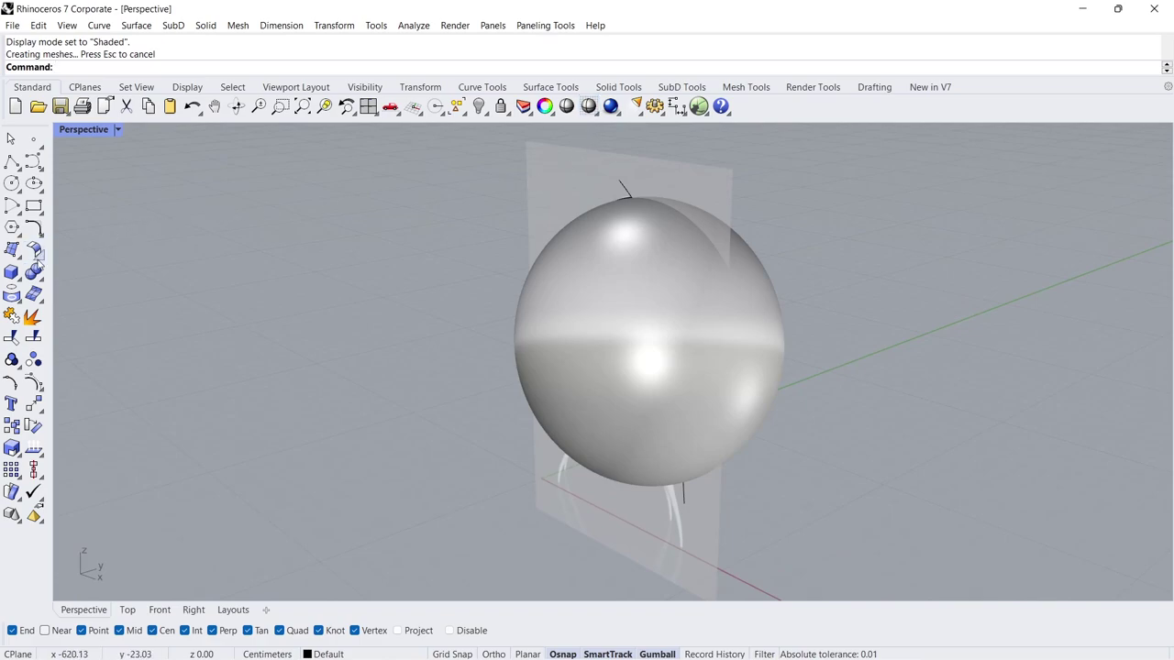
pyautogui.click(40, 260)
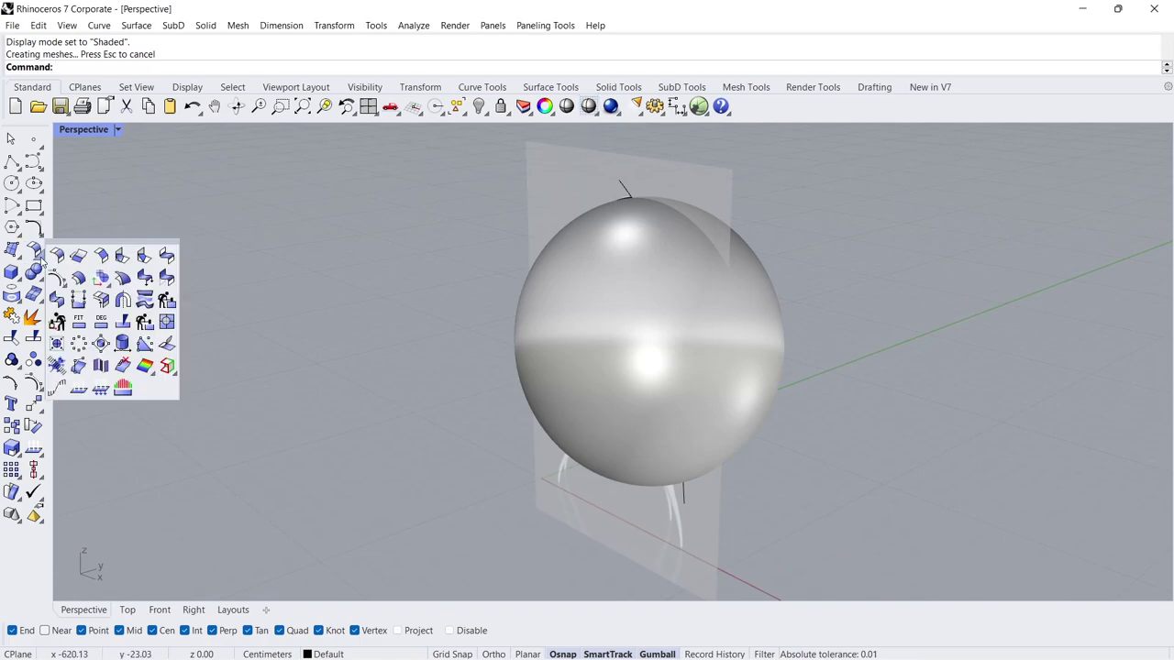
pyautogui.click(118, 351)
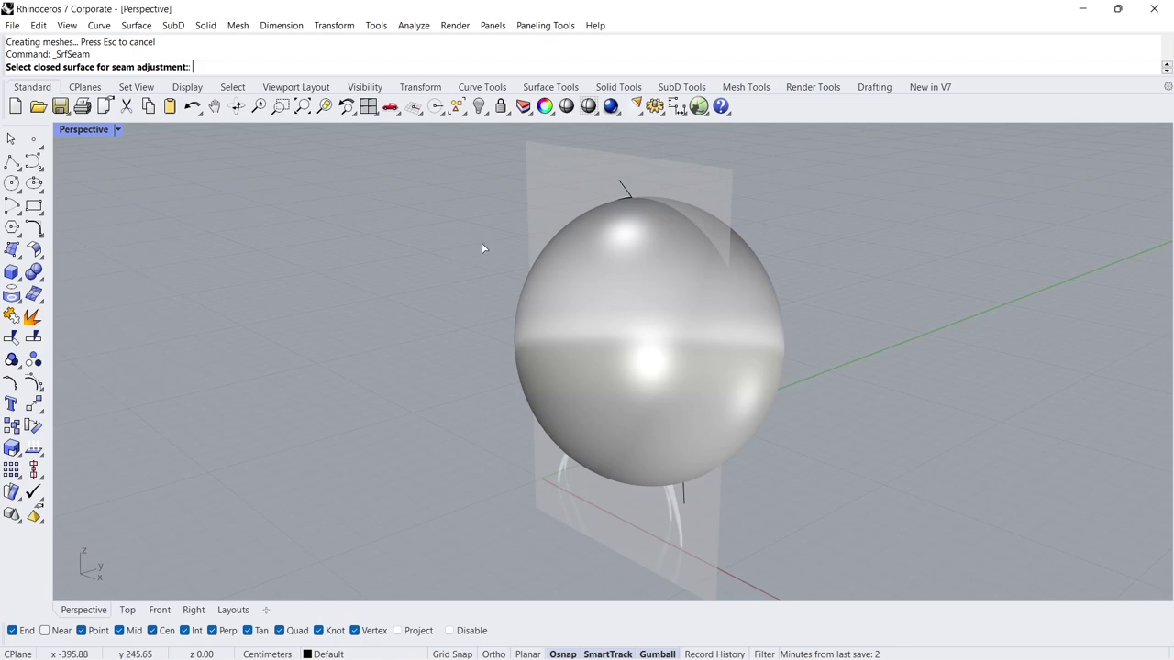
pyautogui.click(606, 209)
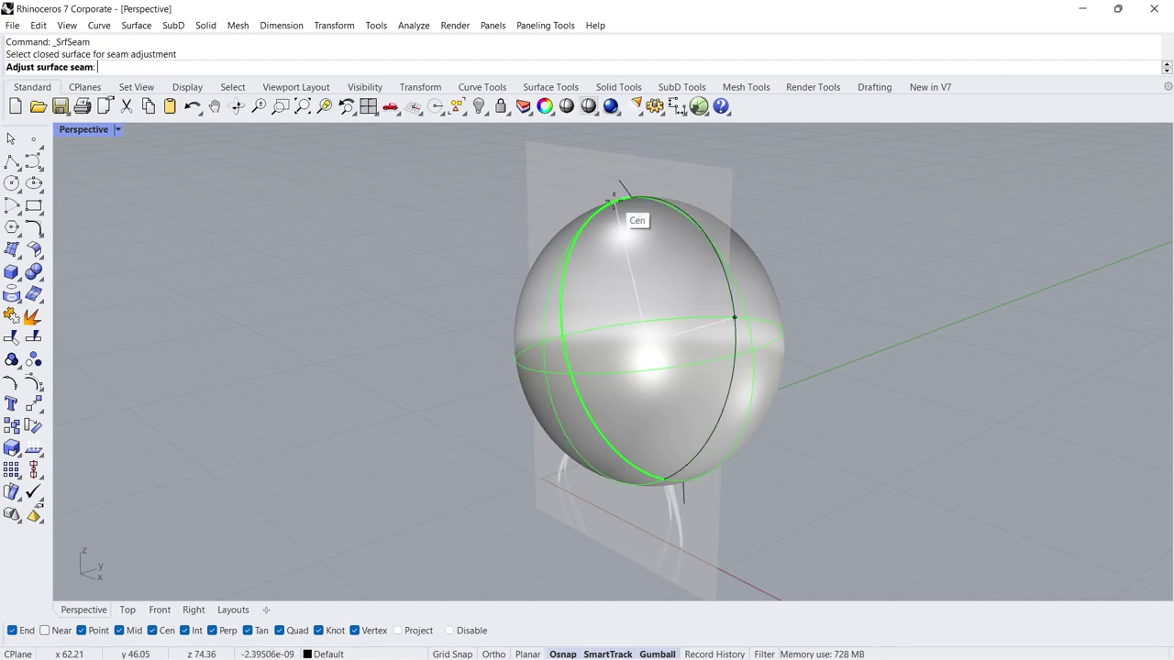
pyautogui.click(752, 353)
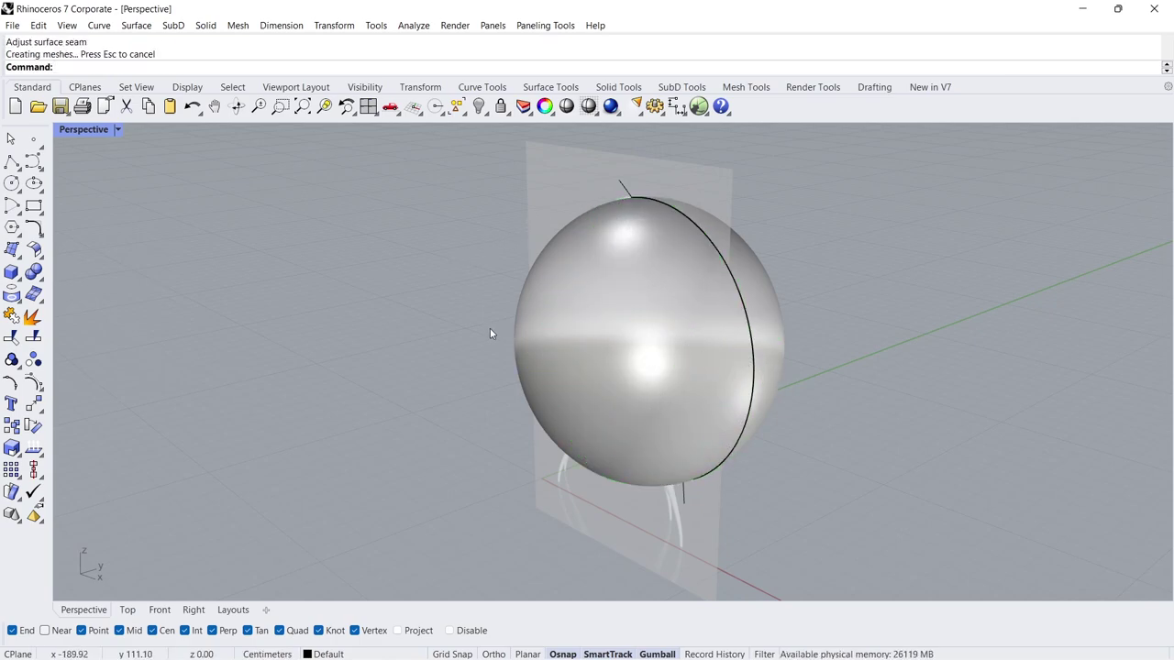
pyautogui.moveTo(489, 329); pyautogui.dragTo(555, 323, button='right')
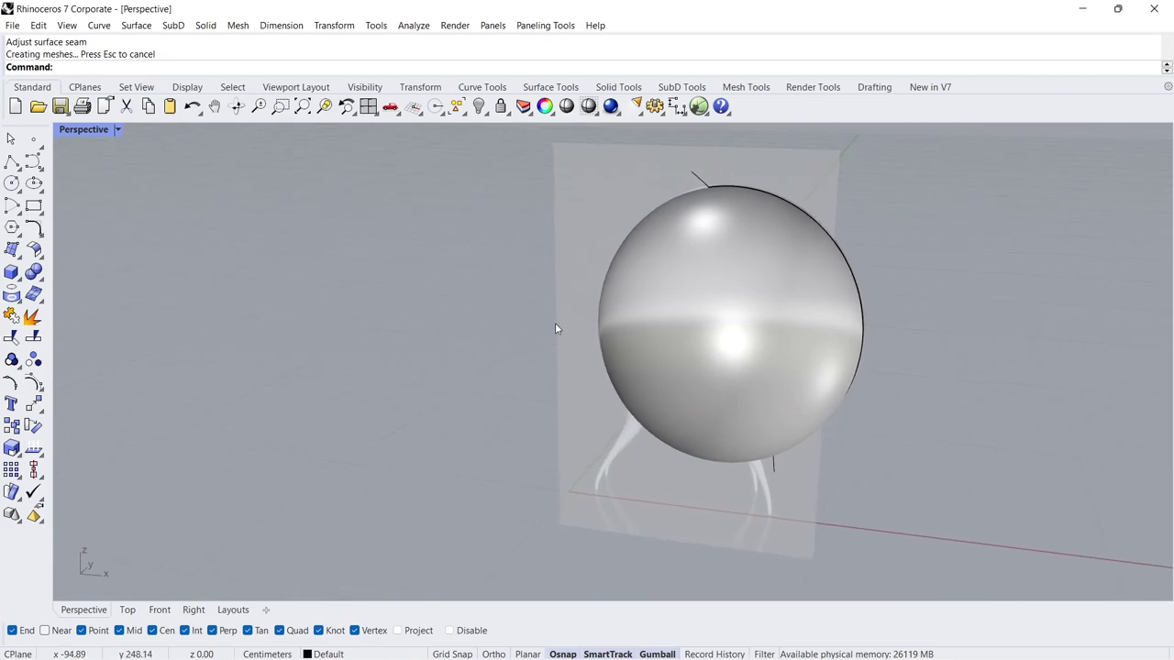
# Show the Front view in Ghosted display and select the sphere
pyautogui.click(159, 610)
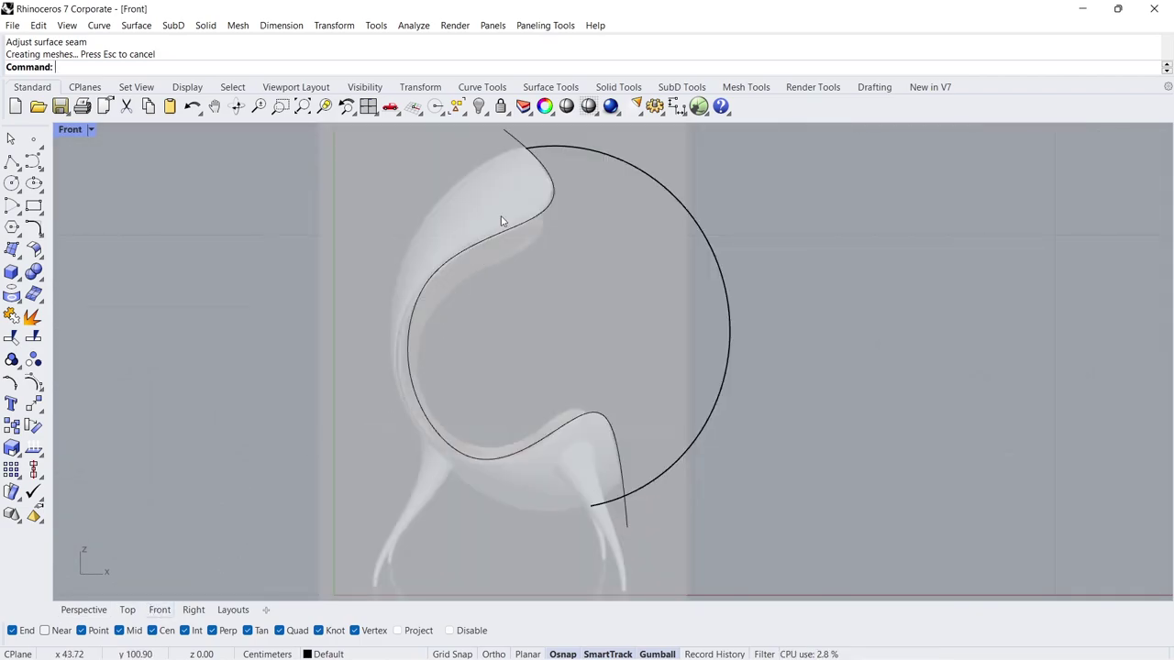
pyautogui.click(601, 115)
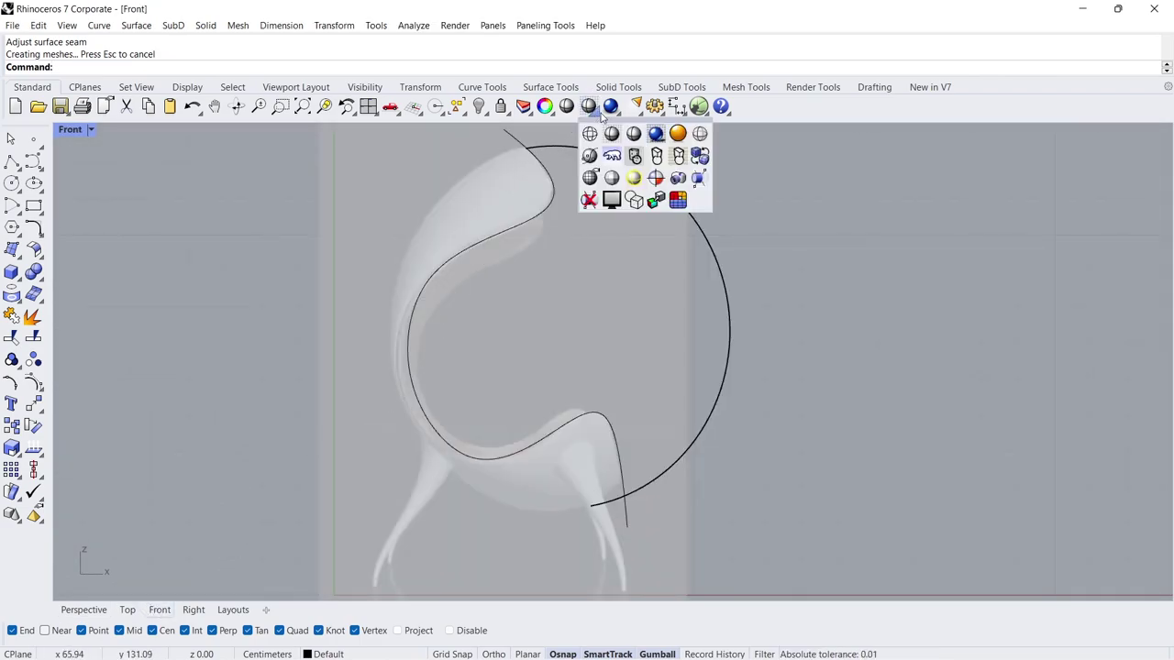
pyautogui.click(697, 133)
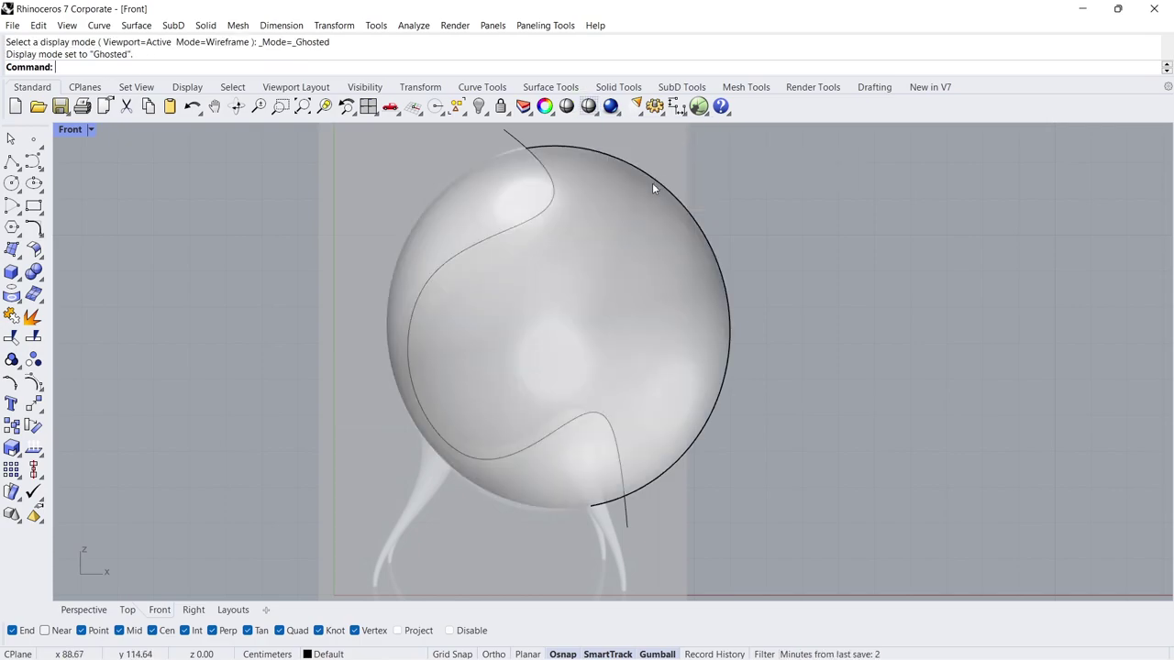
pyautogui.click(527, 335)
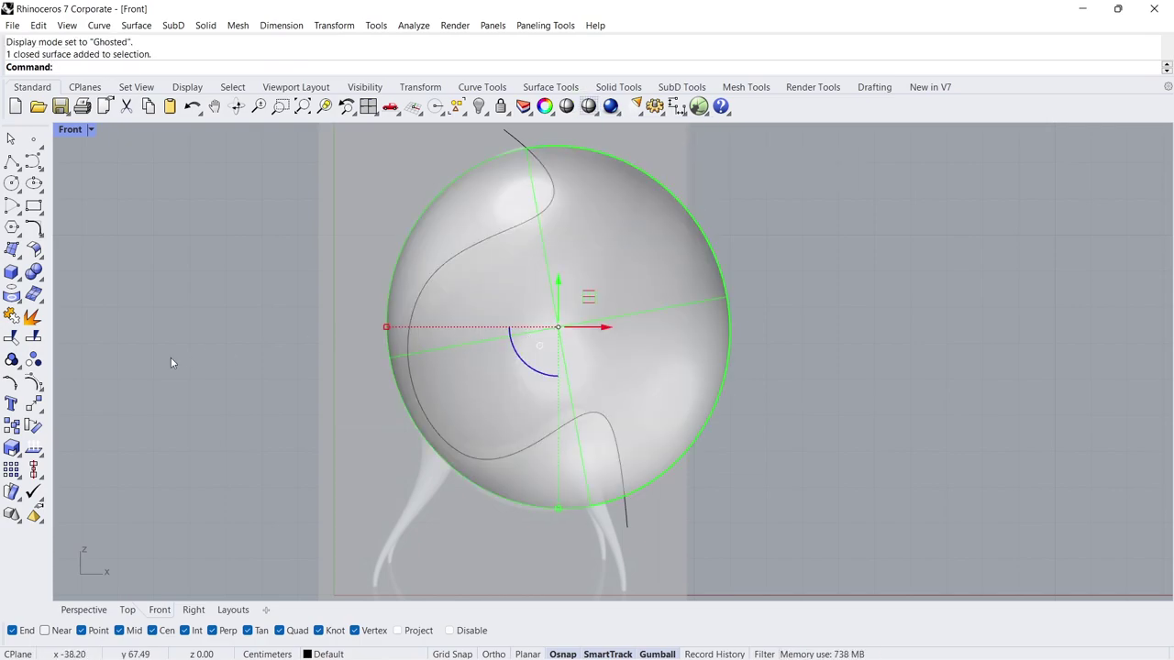
# Rotate the sphere about its bottom point, then fine-tune the angle with the gumball
pyautogui.click(32, 425)
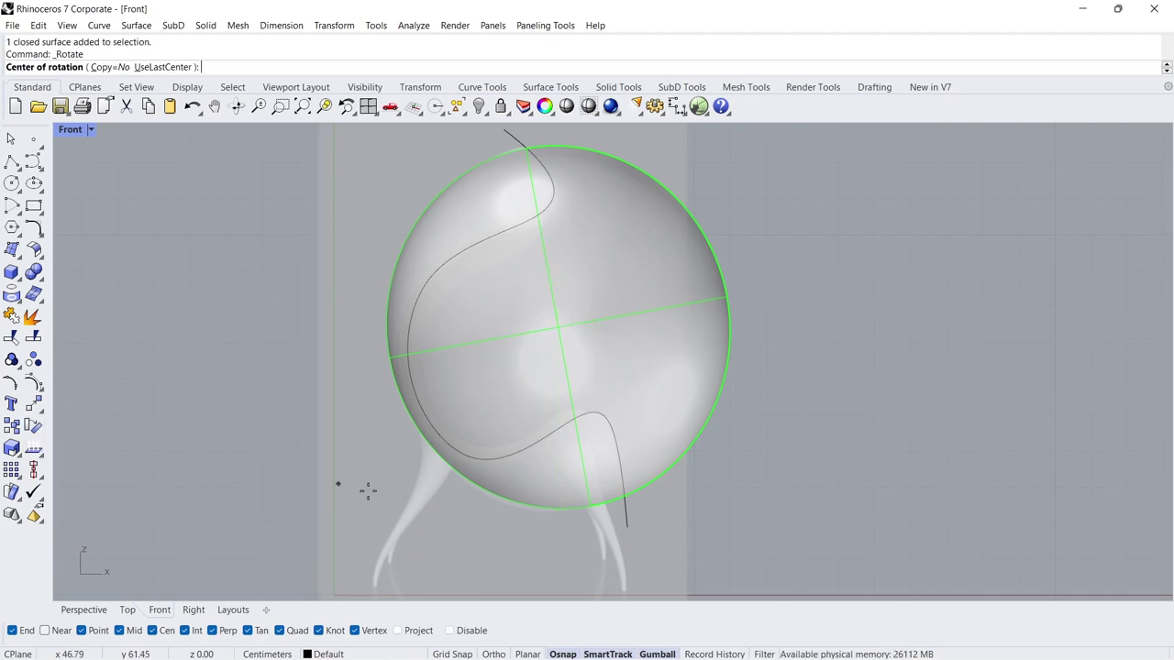
pyautogui.click(592, 505)
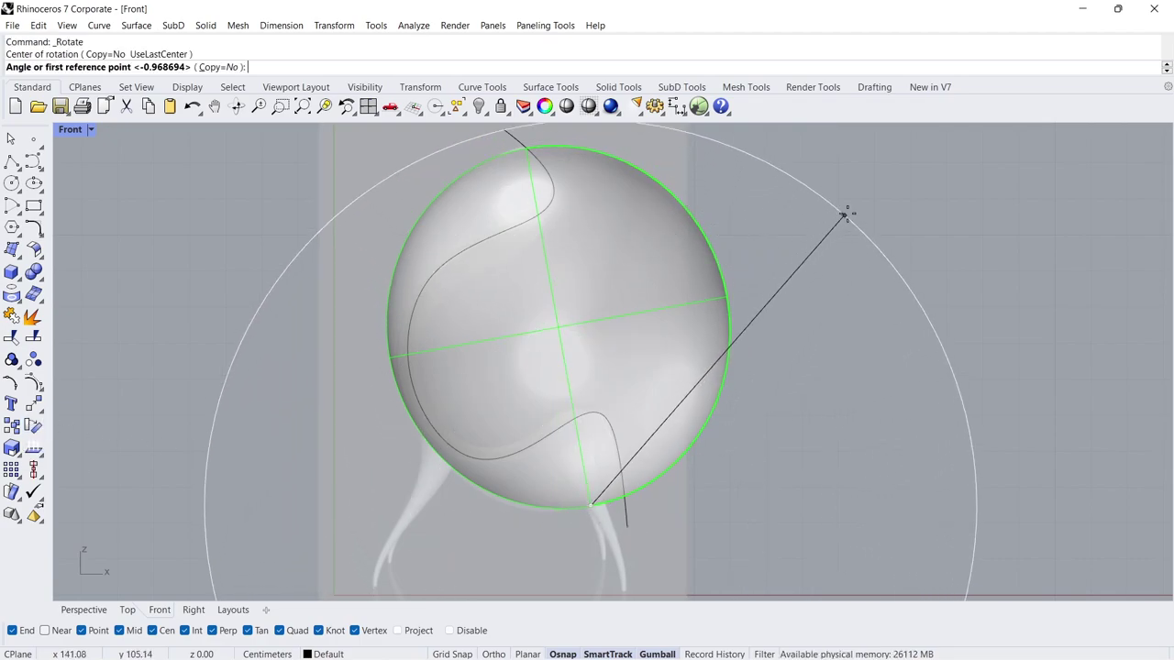
pyautogui.click(854, 212)
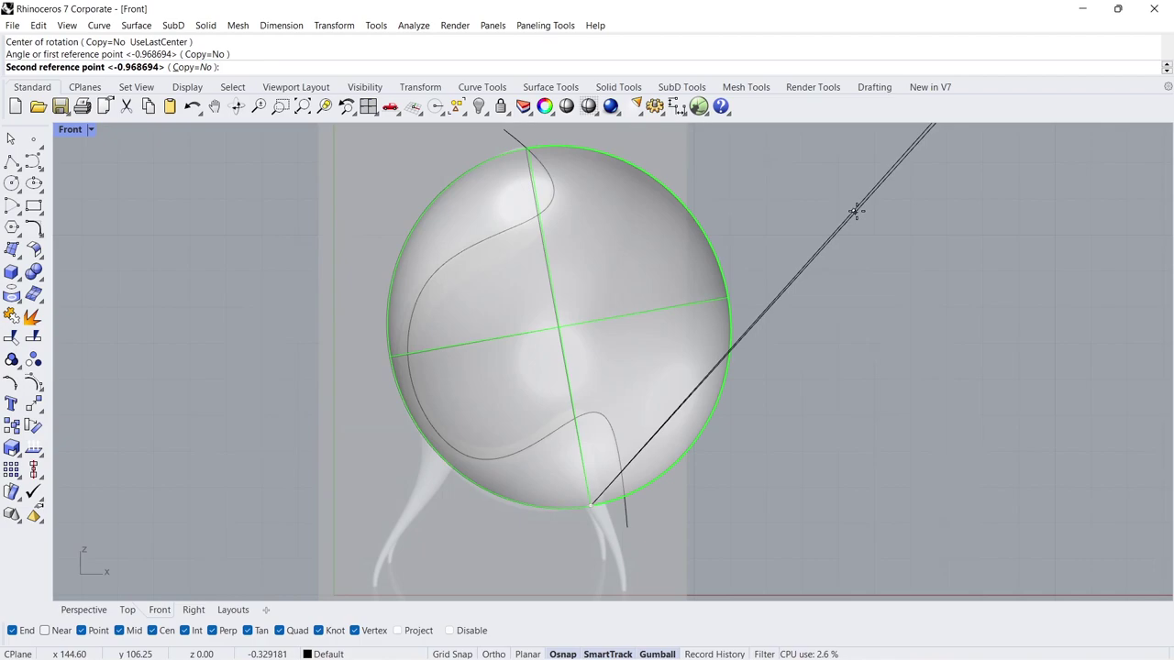
pyautogui.click(854, 212)
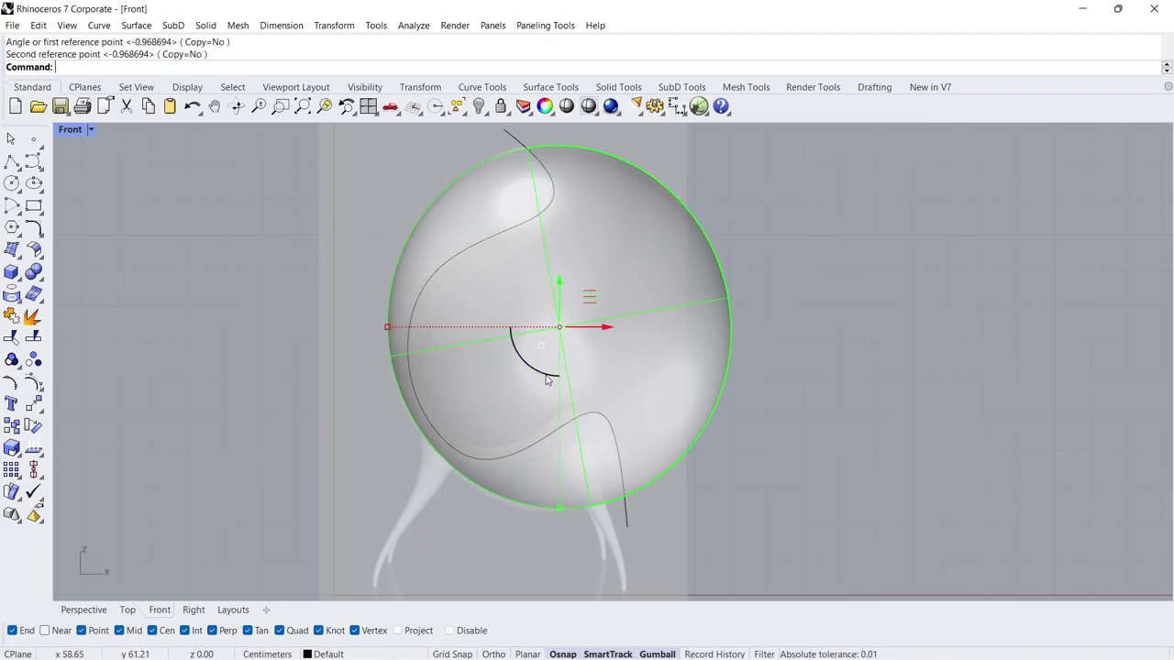
pyautogui.moveTo(547, 380); pyautogui.dragTo(528, 408)
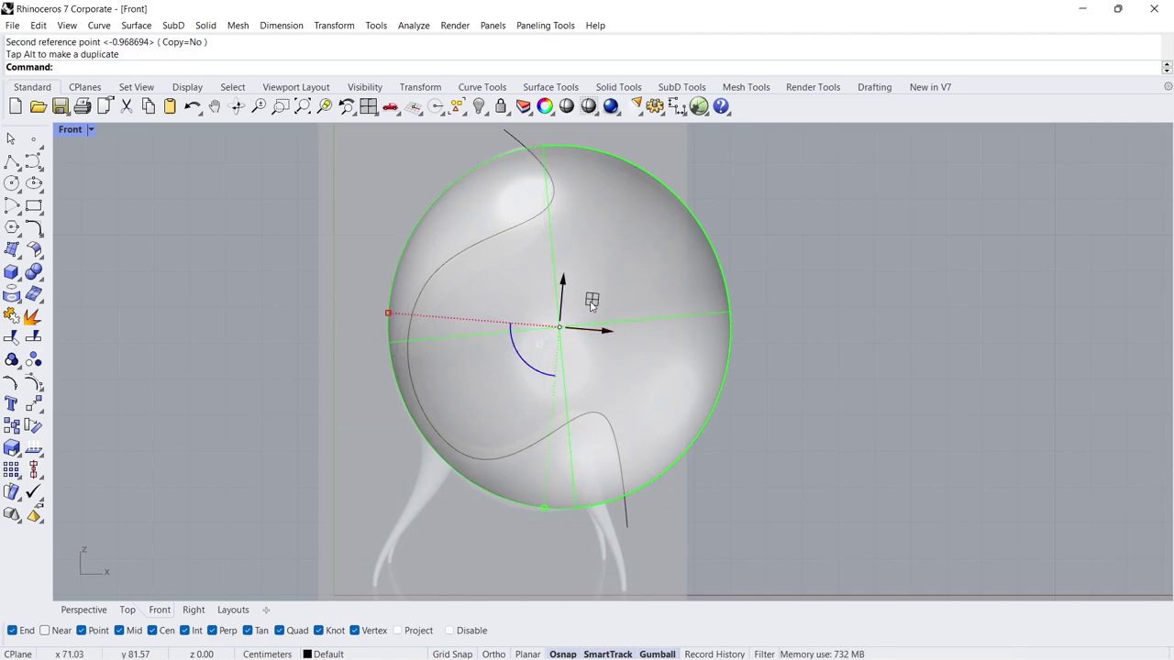
pyautogui.moveTo(593, 304); pyautogui.dragTo(596, 308)
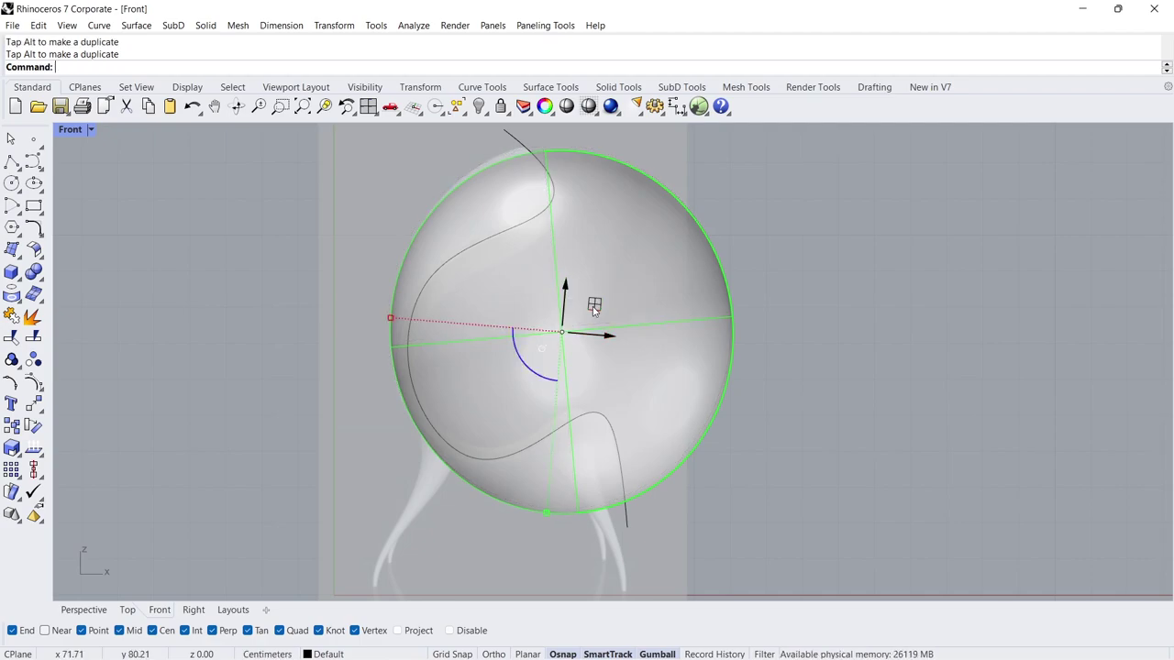
pyautogui.click(271, 347)
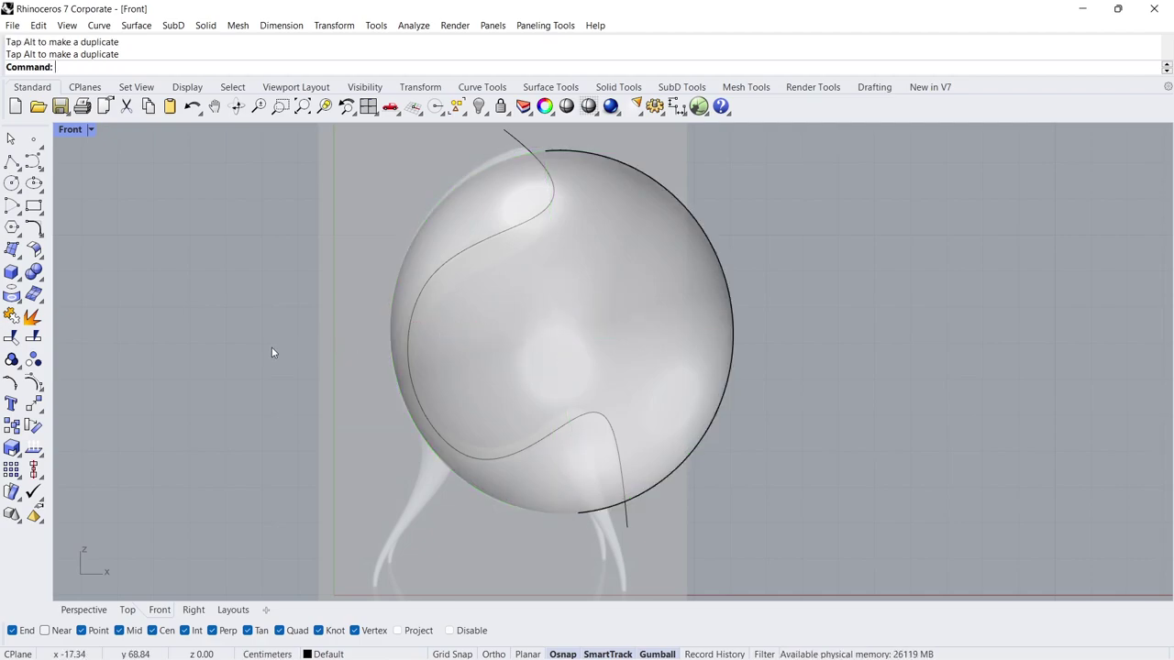
# Trim off the sphere's right part using the S-shaped profile curve as cutter
pyautogui.click(11, 337)
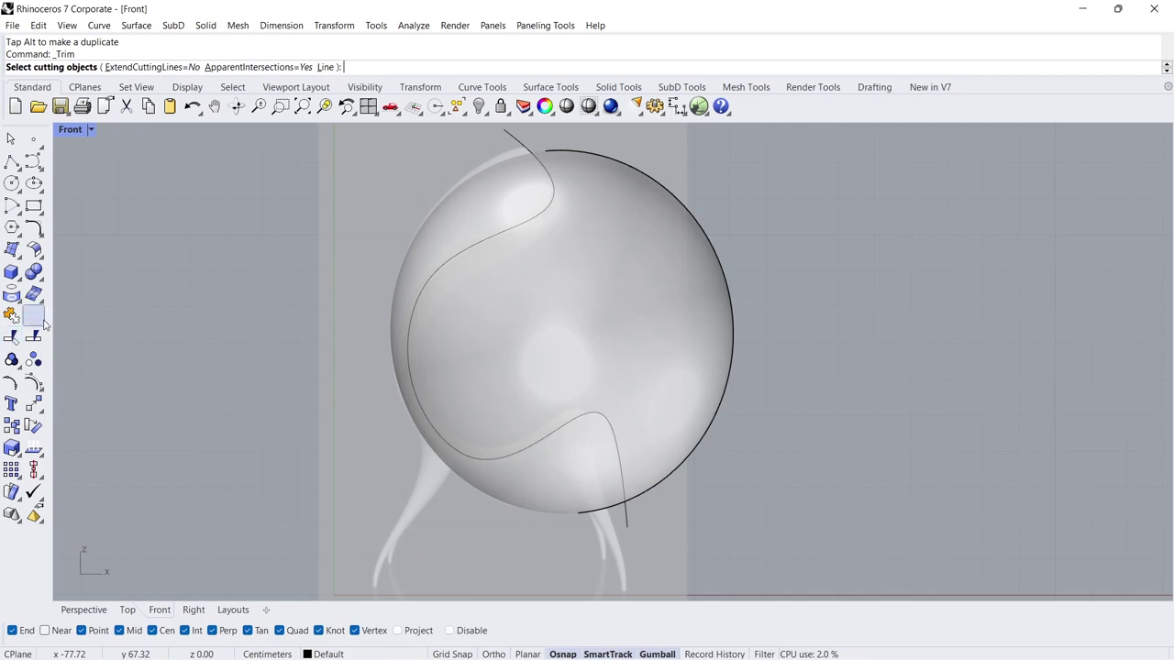
pyautogui.click(514, 147)
pyautogui.press('Return')
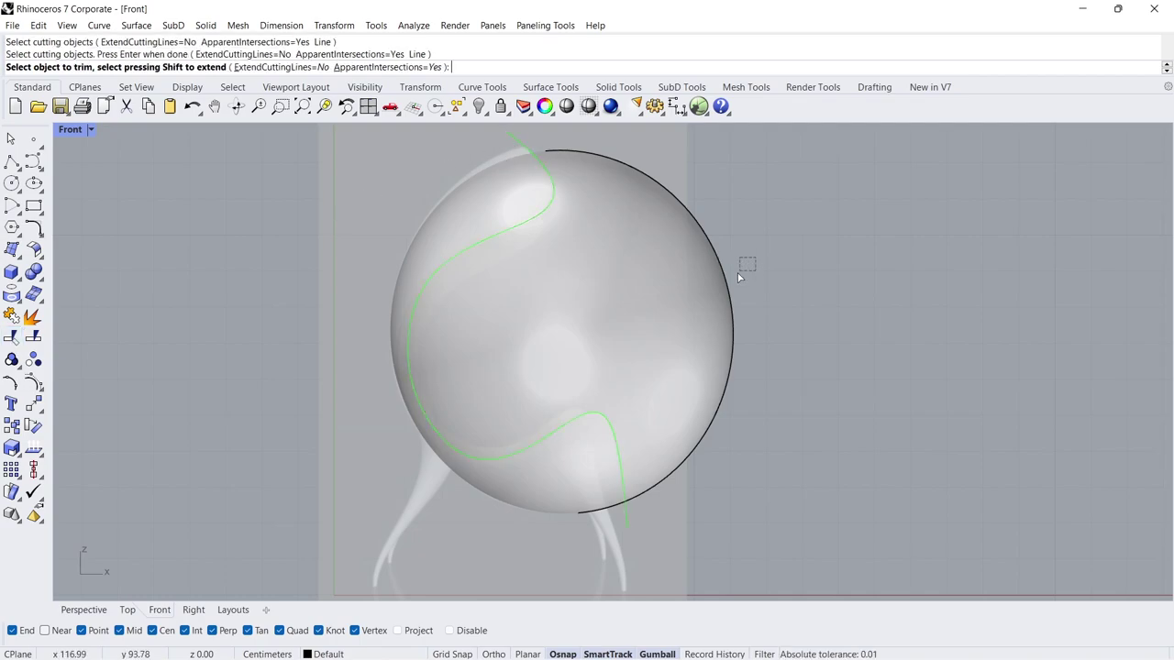
pyautogui.click(737, 275)
pyautogui.press('Return')
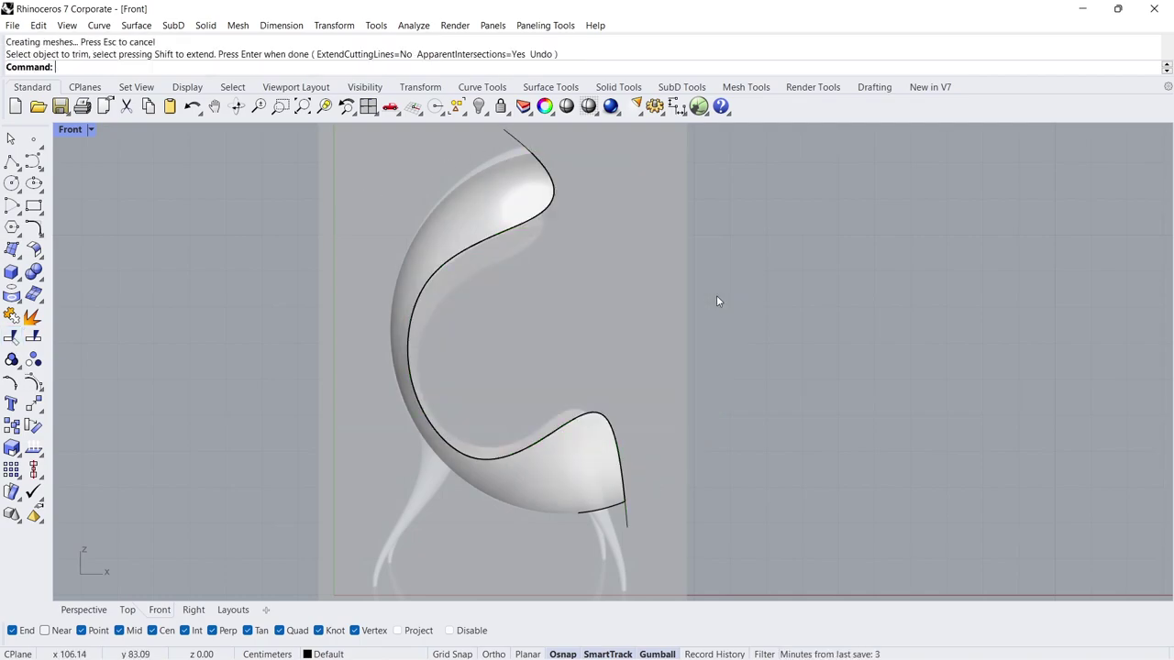
pyautogui.click(80, 610)
# Unlock the reference picture, drag it right away from the shell, and lock it again
pyautogui.moveTo(392, 411)
pyautogui.mouseDown(button='right')
pyautogui.moveTo(473, 332)
pyautogui.moveTo(579, 302)
pyautogui.mouseUp(button='right')
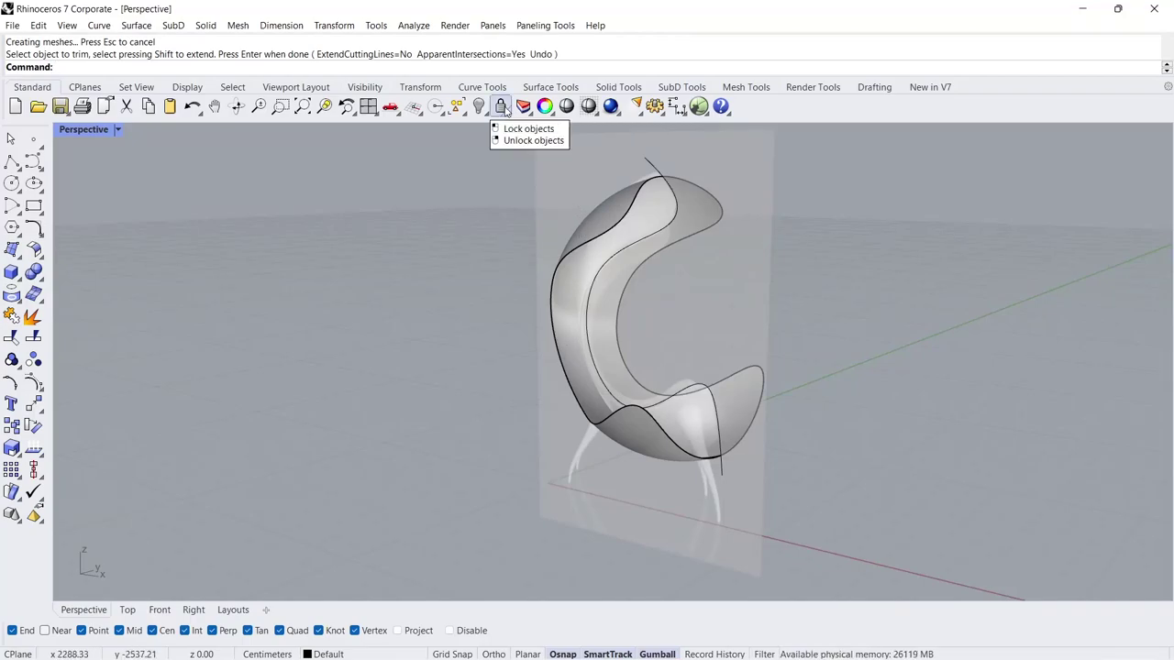
pyautogui.rightClick(503, 106)
pyautogui.moveTo(683, 296); pyautogui.dragTo(629, 365, button='right')
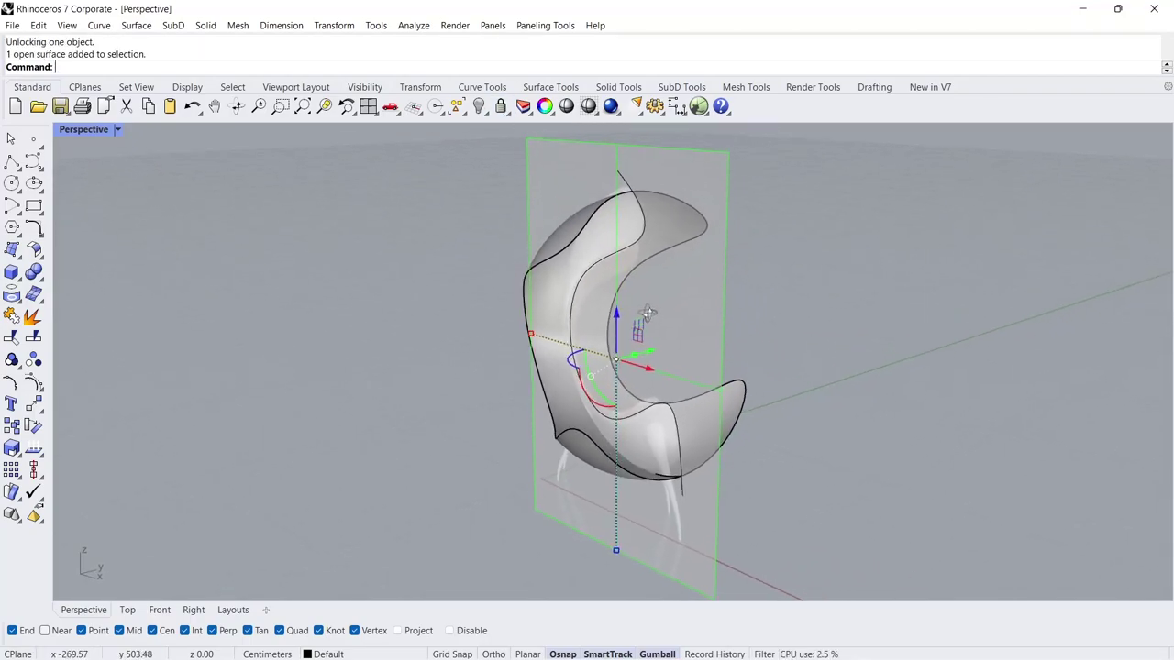
pyautogui.moveTo(639, 366); pyautogui.dragTo(954, 377)
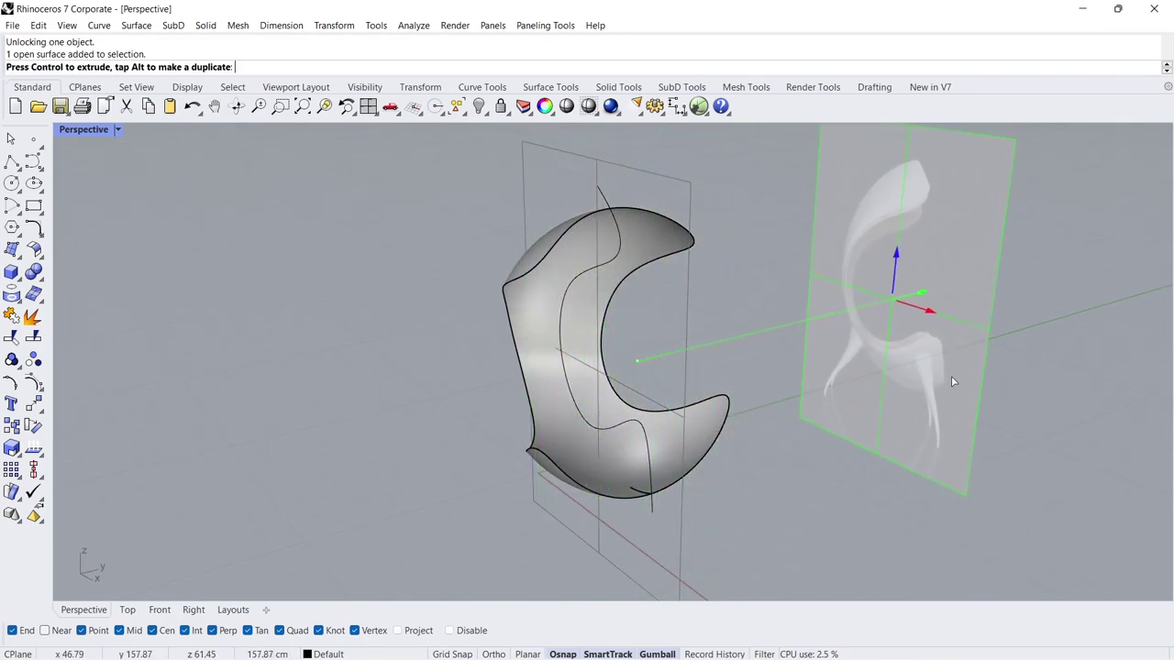
pyautogui.click(500, 107)
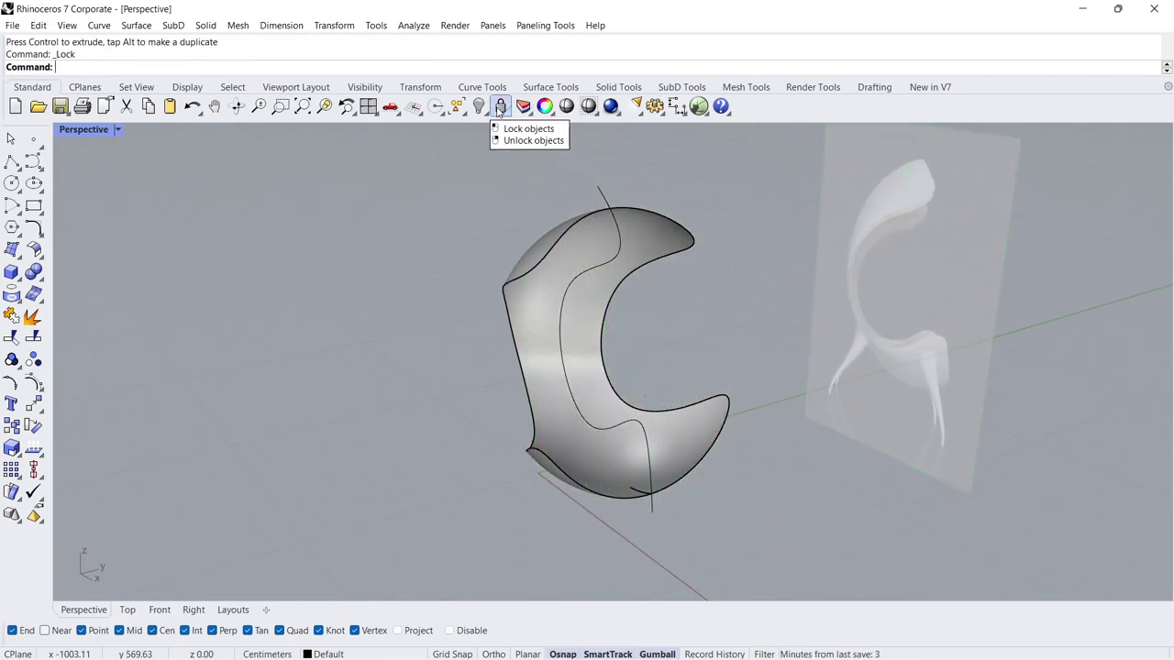
pyautogui.click(154, 610)
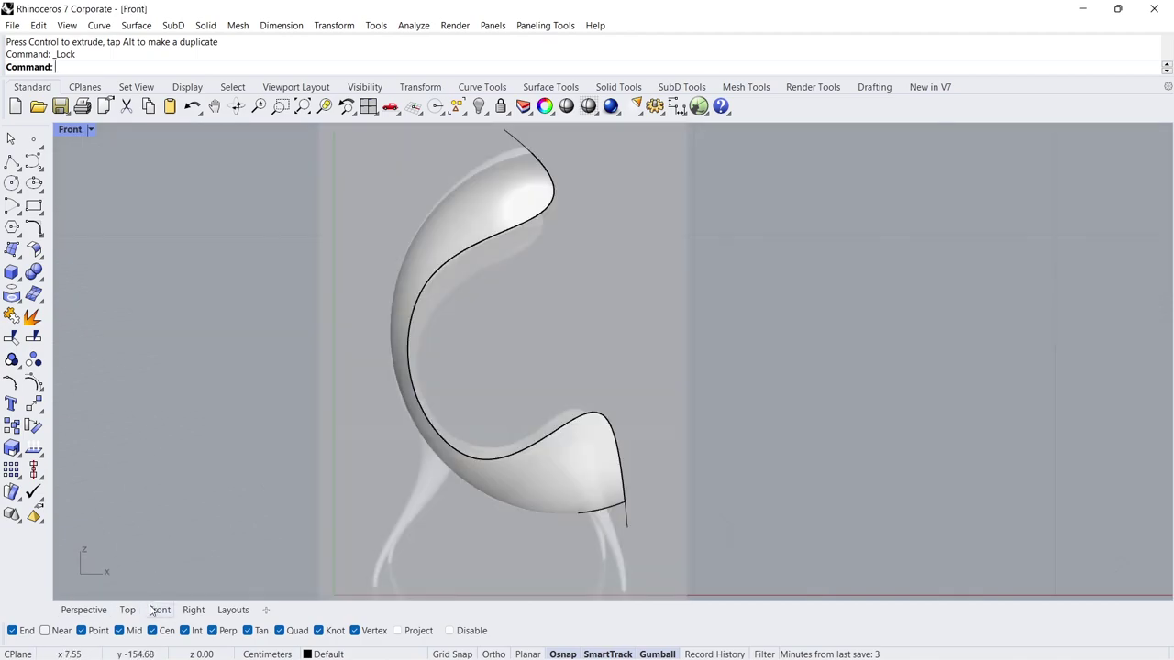
pyautogui.click(623, 520)
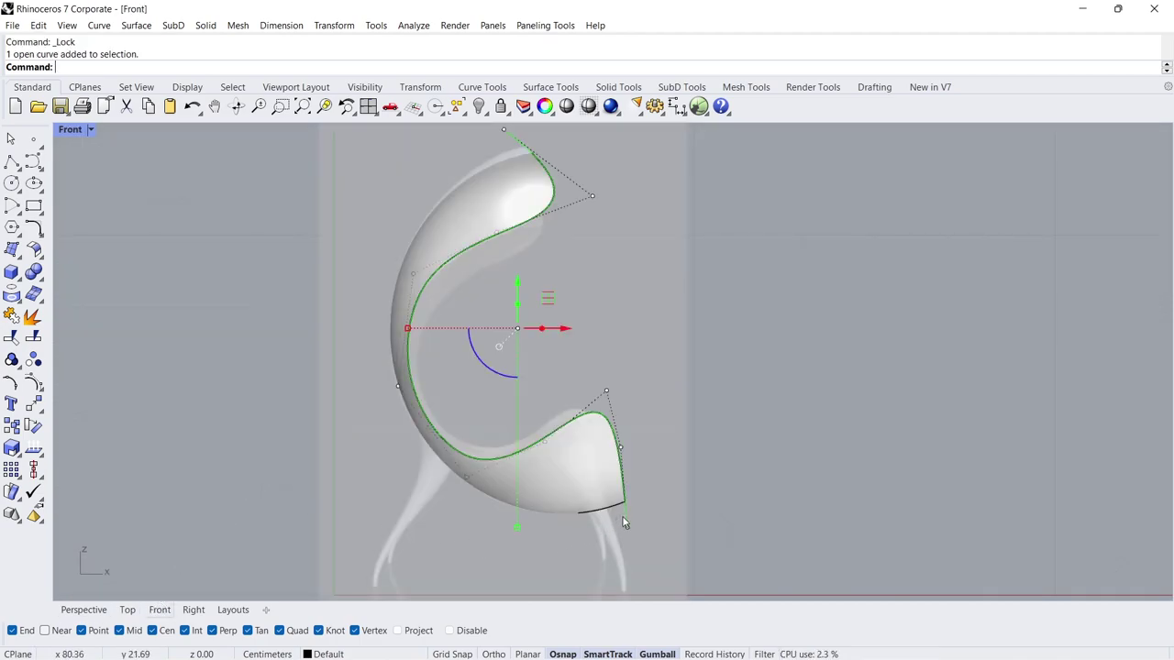
# Hide the profile curve and draw a back leg curve from the left foot up under the seat
pyautogui.click(478, 107)
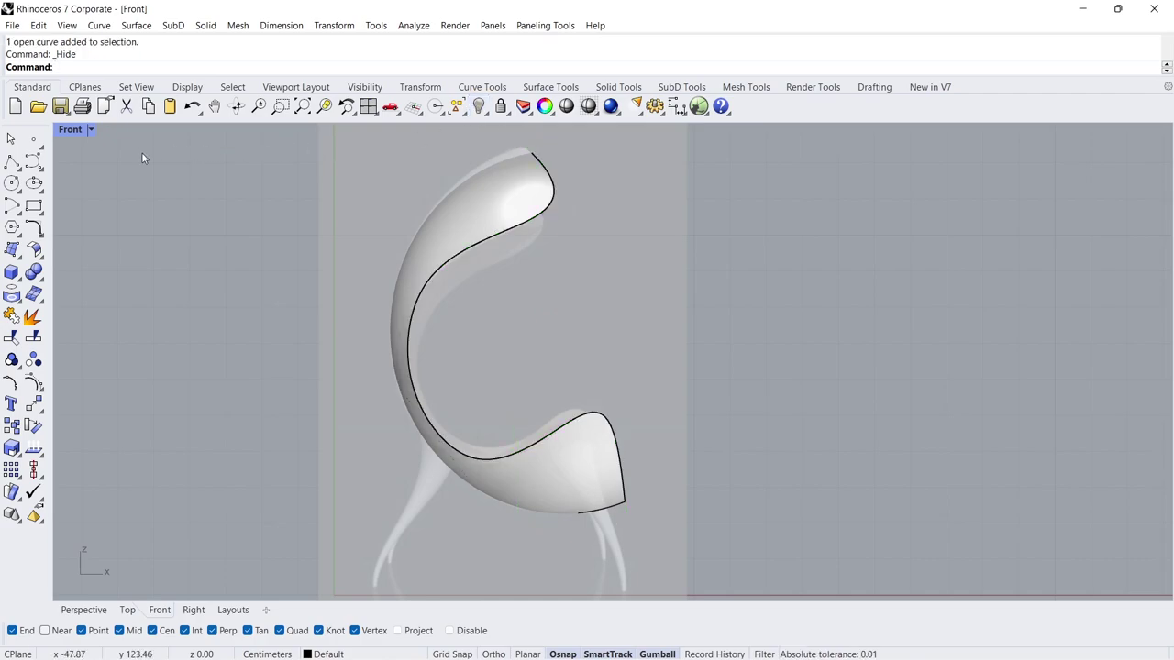
pyautogui.click(33, 161)
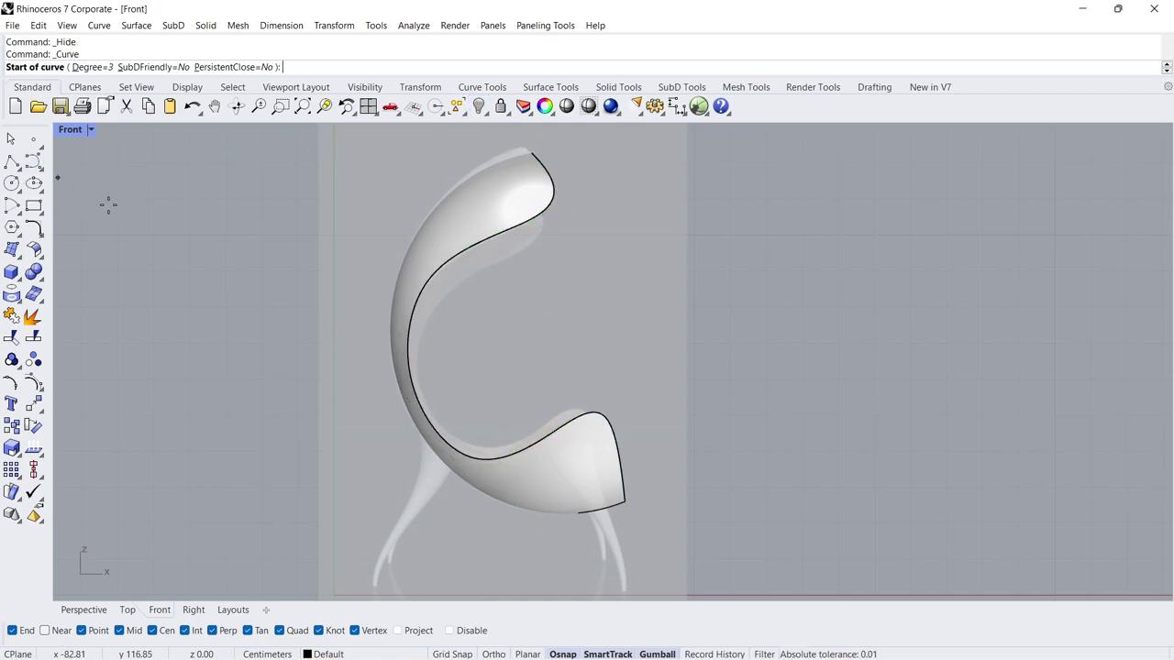
pyautogui.click(373, 584)
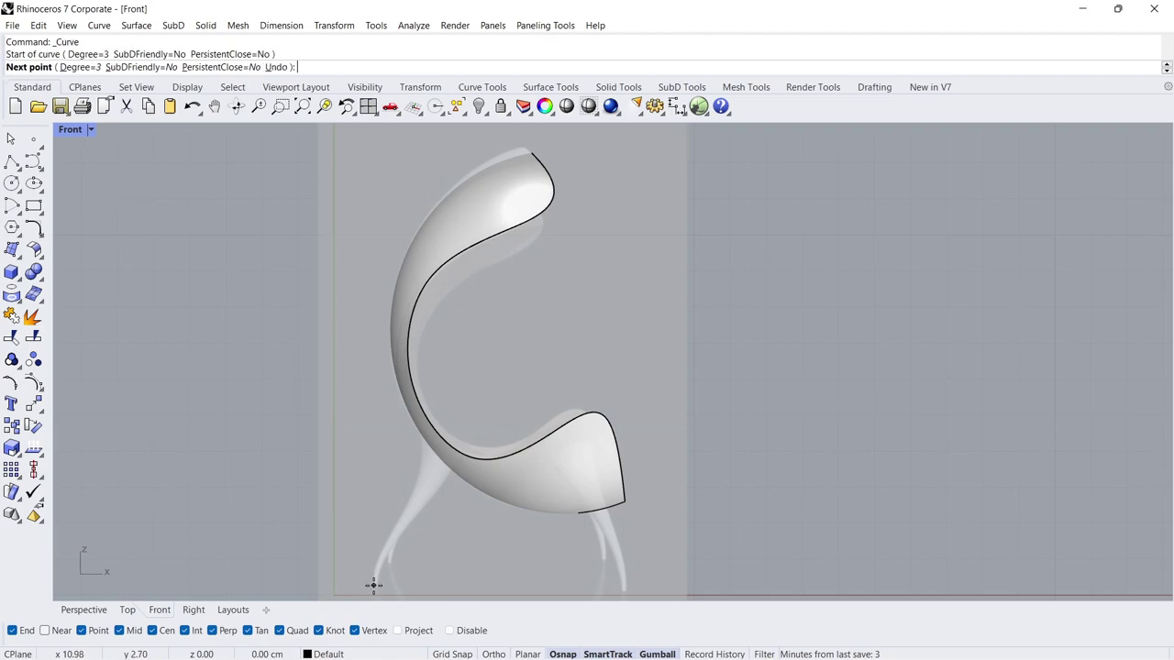
pyautogui.keyDown('shift'); pyautogui.click(374, 536); pyautogui.keyUp('shift')
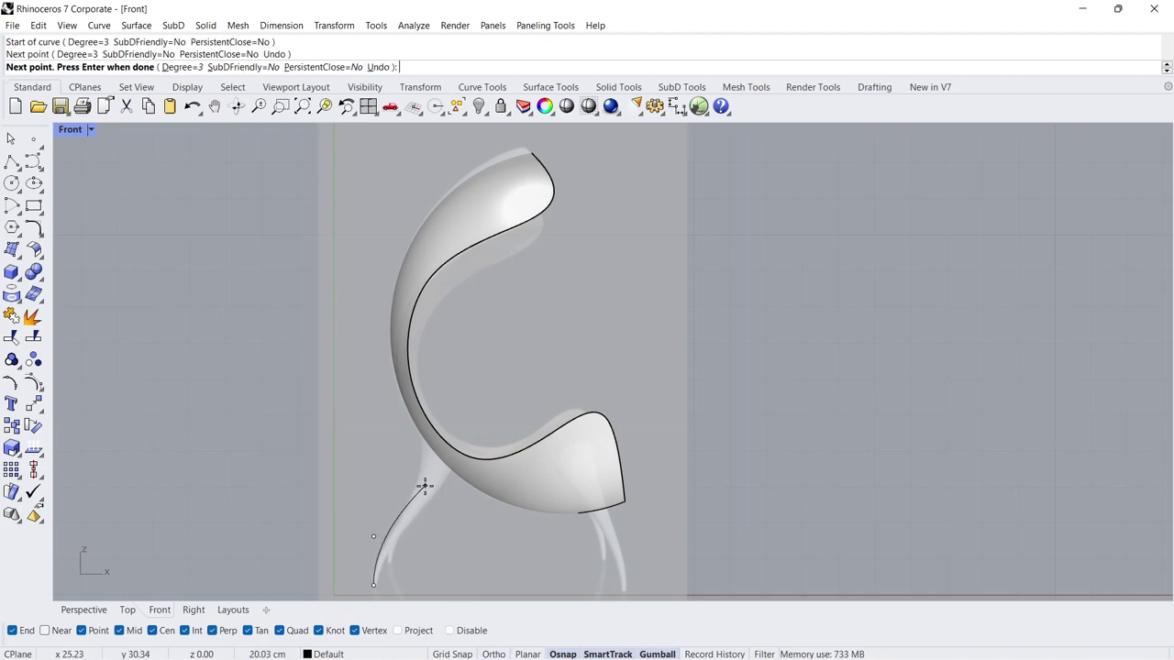
pyautogui.click(426, 485)
pyautogui.click(454, 389)
pyautogui.press('Return')
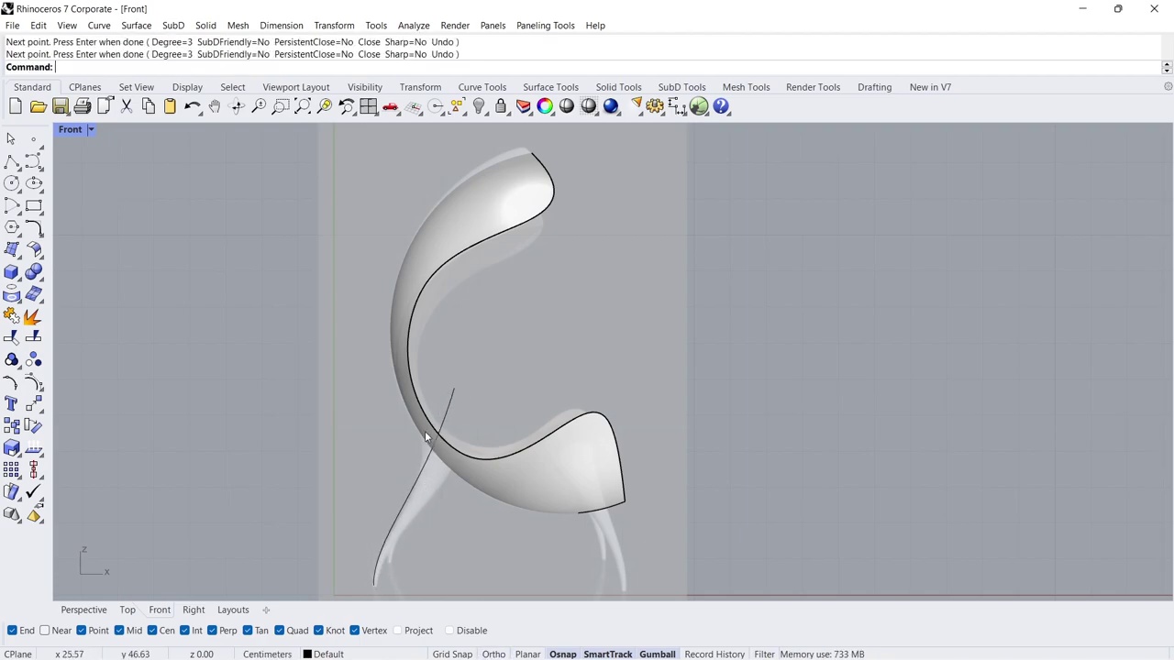
# Reshape the back leg curve, pulling its top into the seat shell
pyautogui.click(404, 488)
pyautogui.click(426, 485)
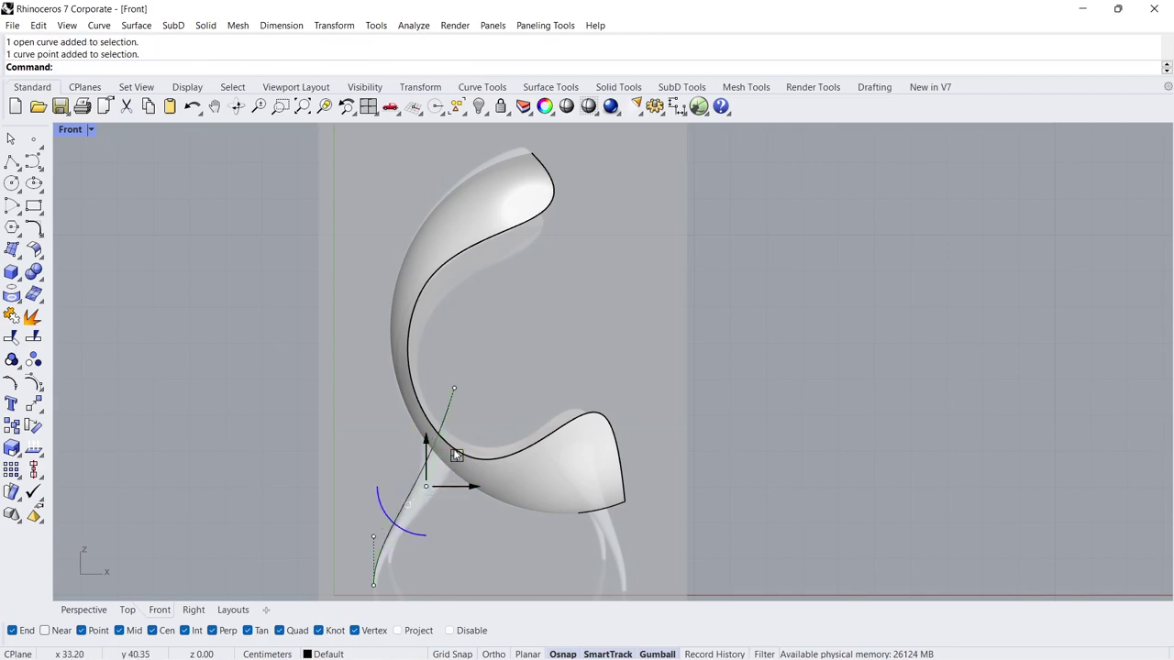
pyautogui.moveTo(425, 486)
pyautogui.mouseDown()
pyautogui.moveTo(479, 465)
pyautogui.moveTo(449, 494)
pyautogui.mouseUp()
pyautogui.click(454, 388)
pyautogui.moveTo(454, 388); pyautogui.dragTo(442, 409)
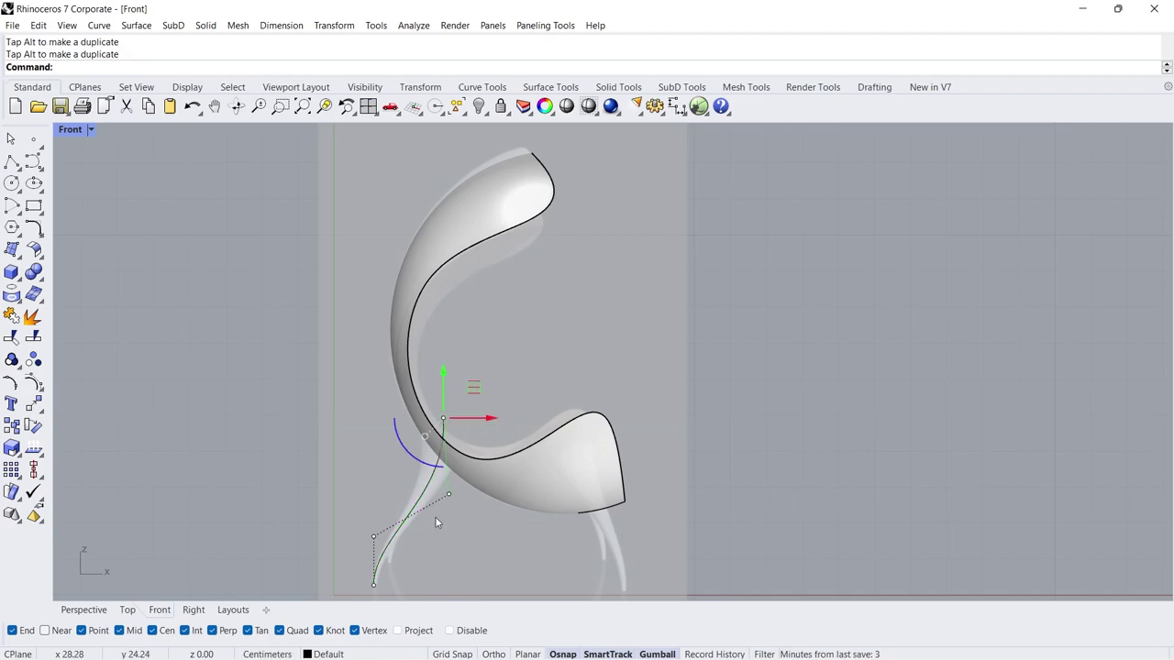
pyautogui.press('Escape')
# Draw the front leg curve from the right foot to the seat front and shift its top into the seat
pyautogui.press('Return')
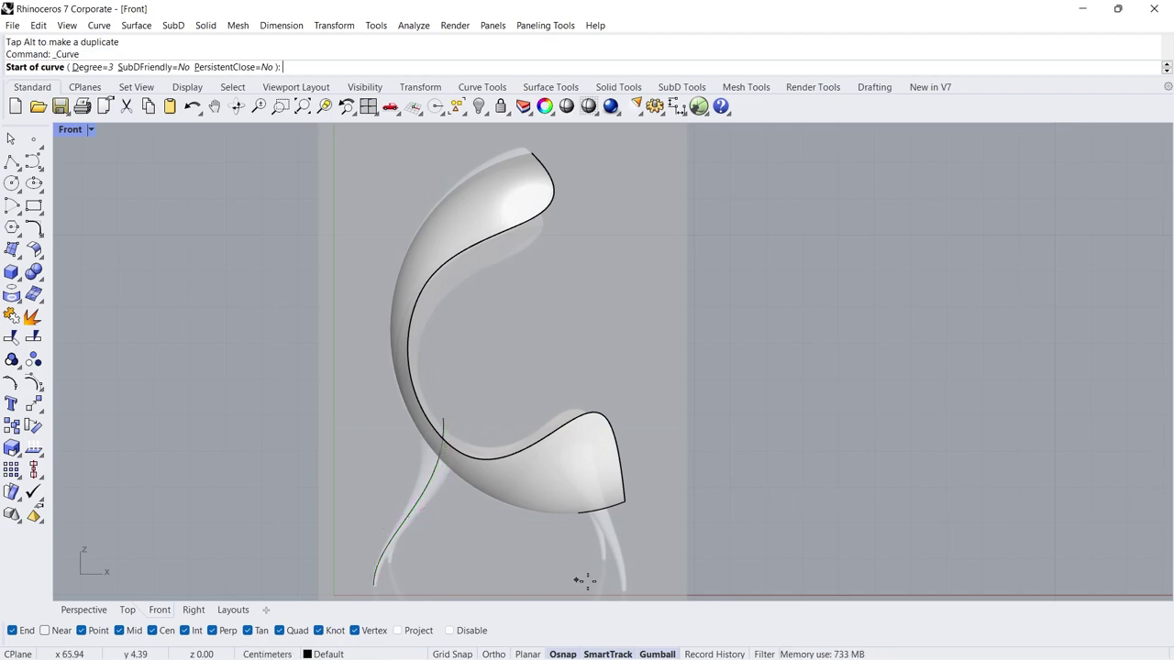
pyautogui.click(622, 588)
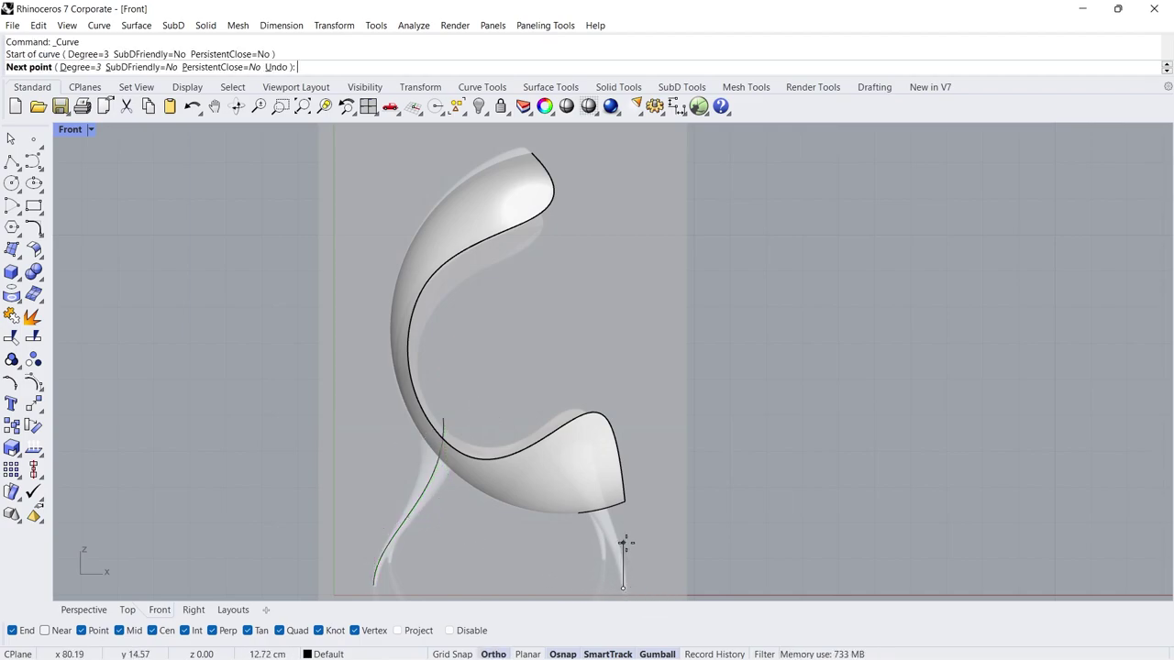
pyautogui.keyDown('shift'); pyautogui.click(625, 543); pyautogui.keyUp('shift')
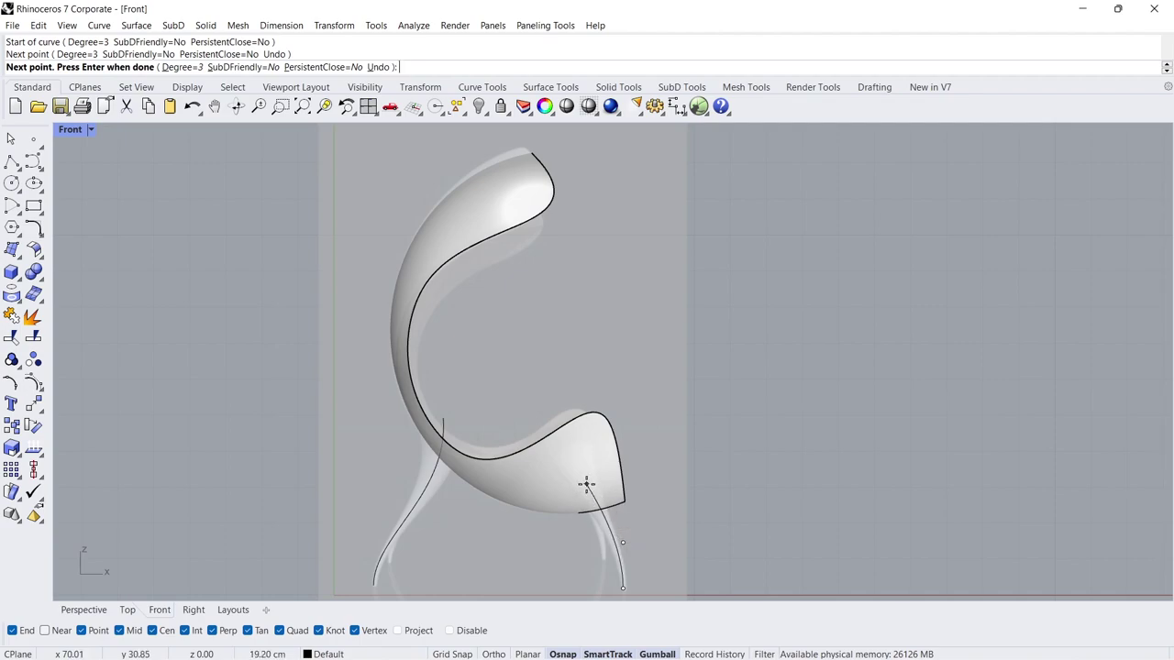
pyautogui.click(584, 482)
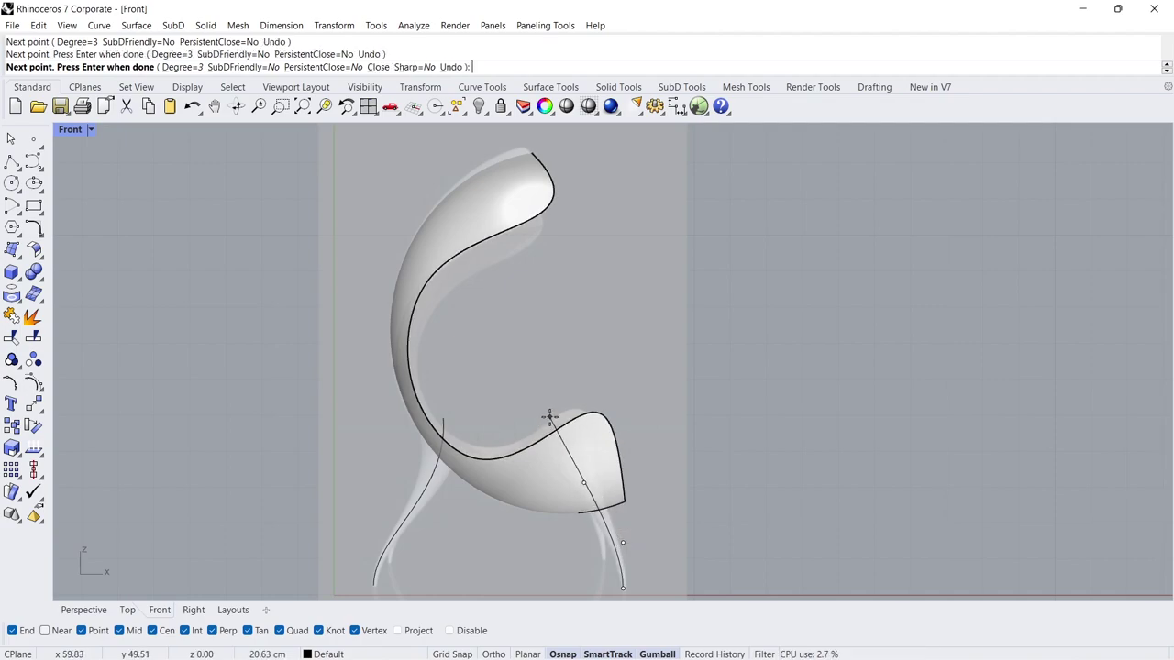
pyautogui.click(548, 418)
pyautogui.press('Return')
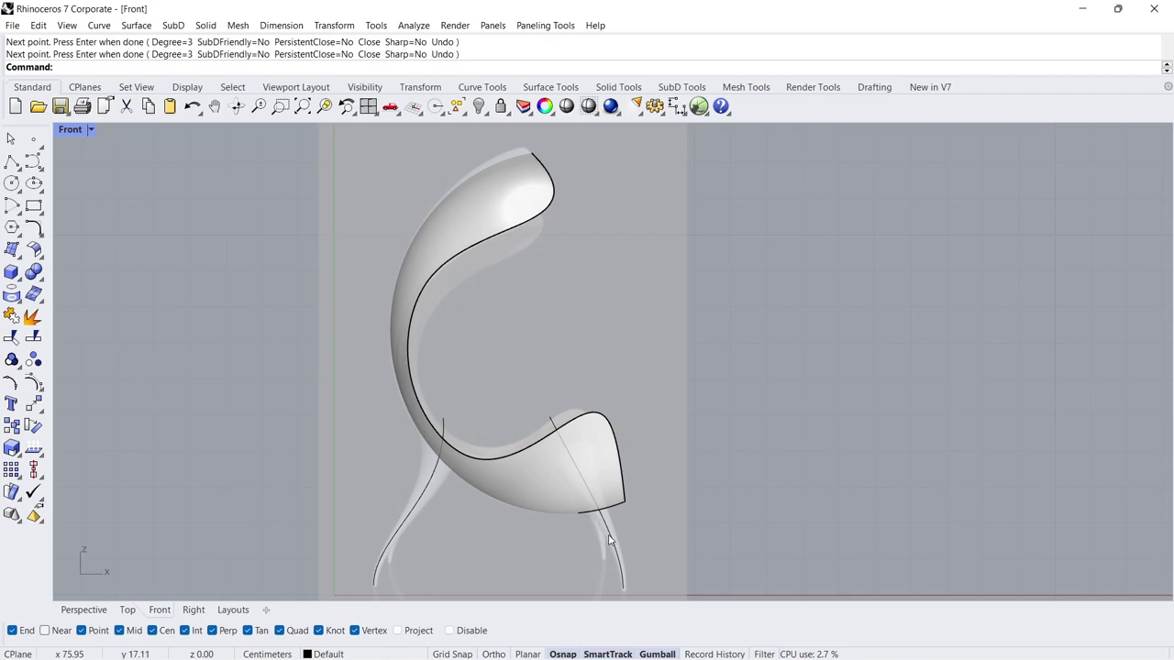
pyautogui.click(608, 539)
pyautogui.click(549, 417)
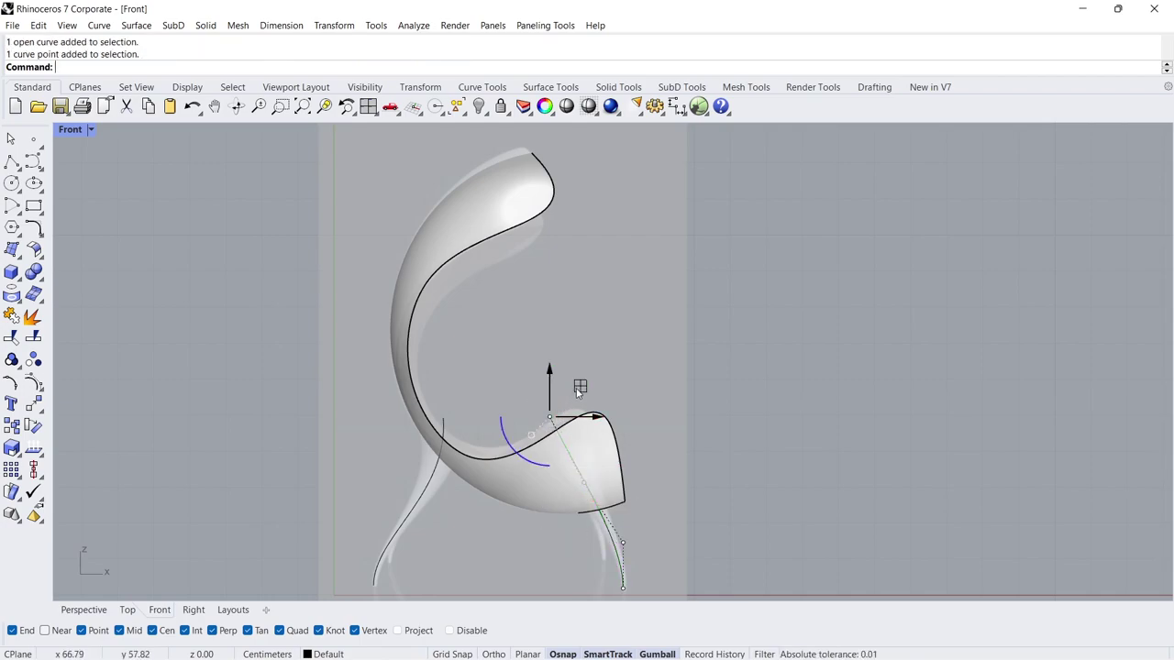
pyautogui.moveTo(579, 392); pyautogui.dragTo(591, 410)
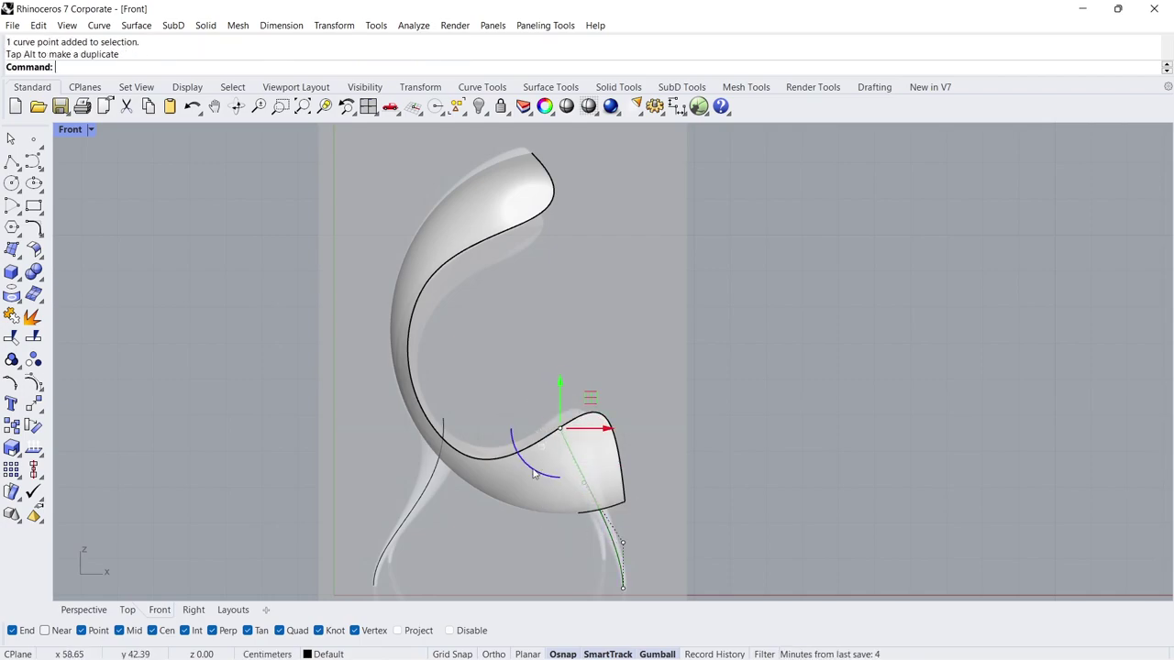
pyautogui.click(492, 536)
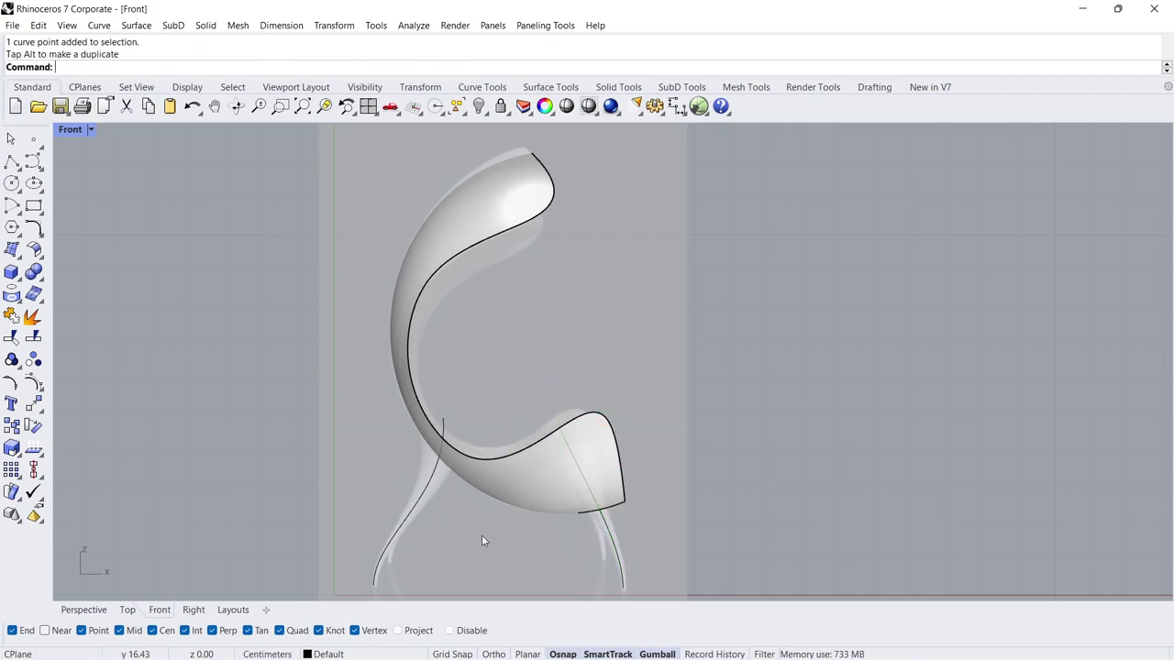
# Pipe the left leg curve as an uncapped tube, radius 1 at the floor widening upward
pyautogui.click(18, 278)
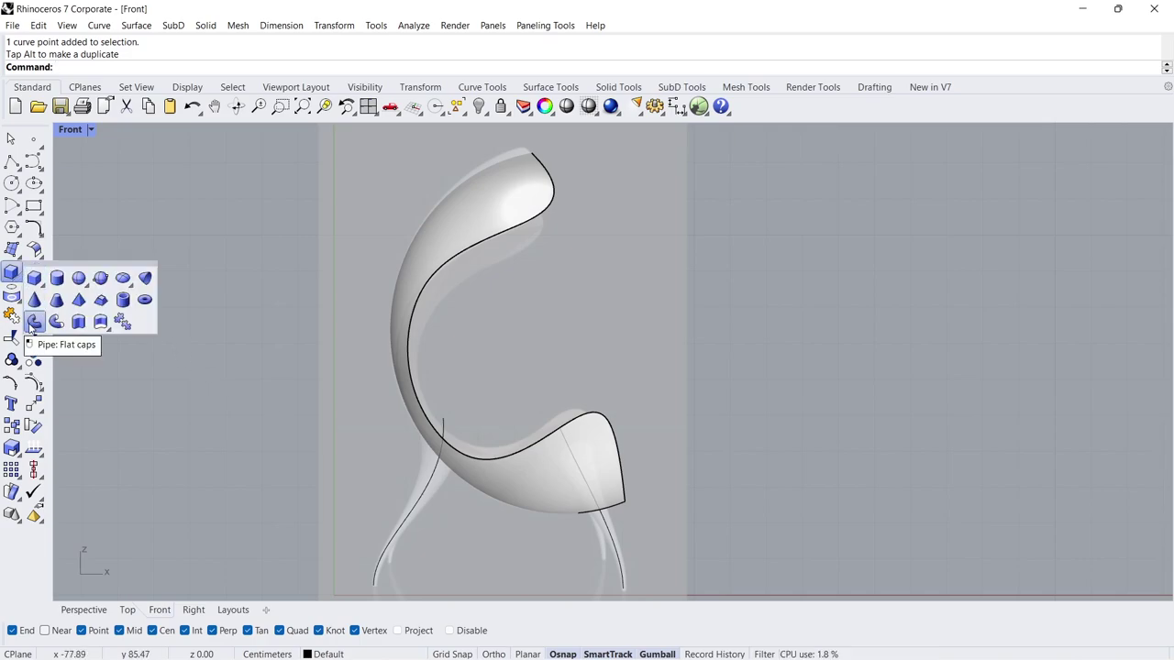
pyautogui.click(34, 323)
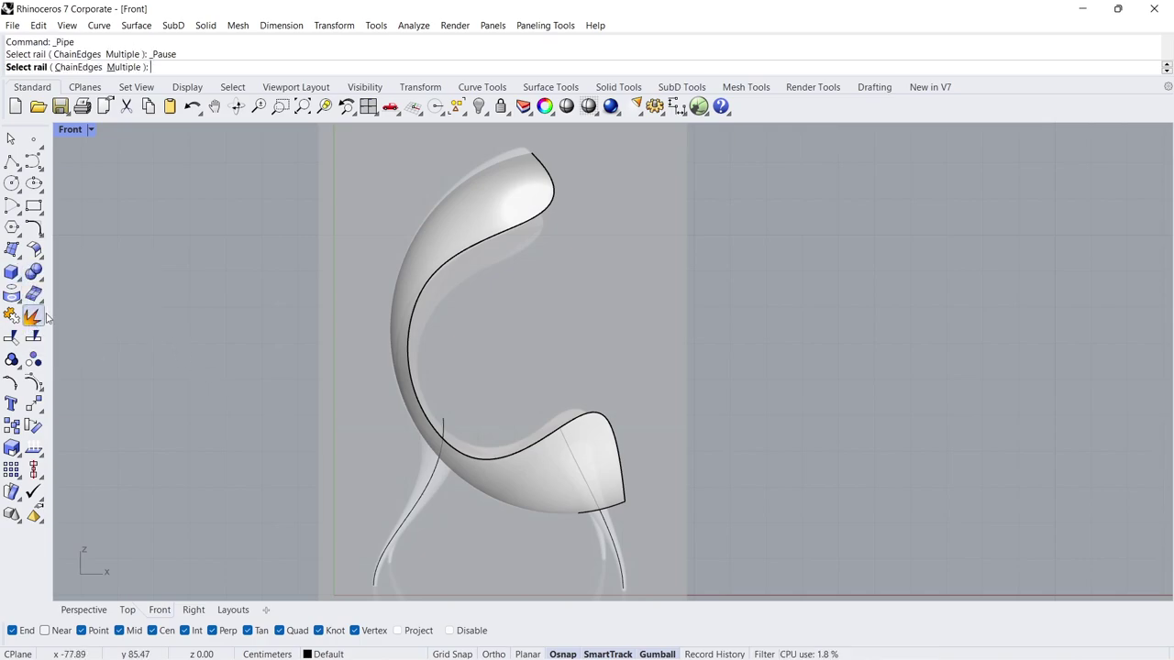
pyautogui.click(396, 534)
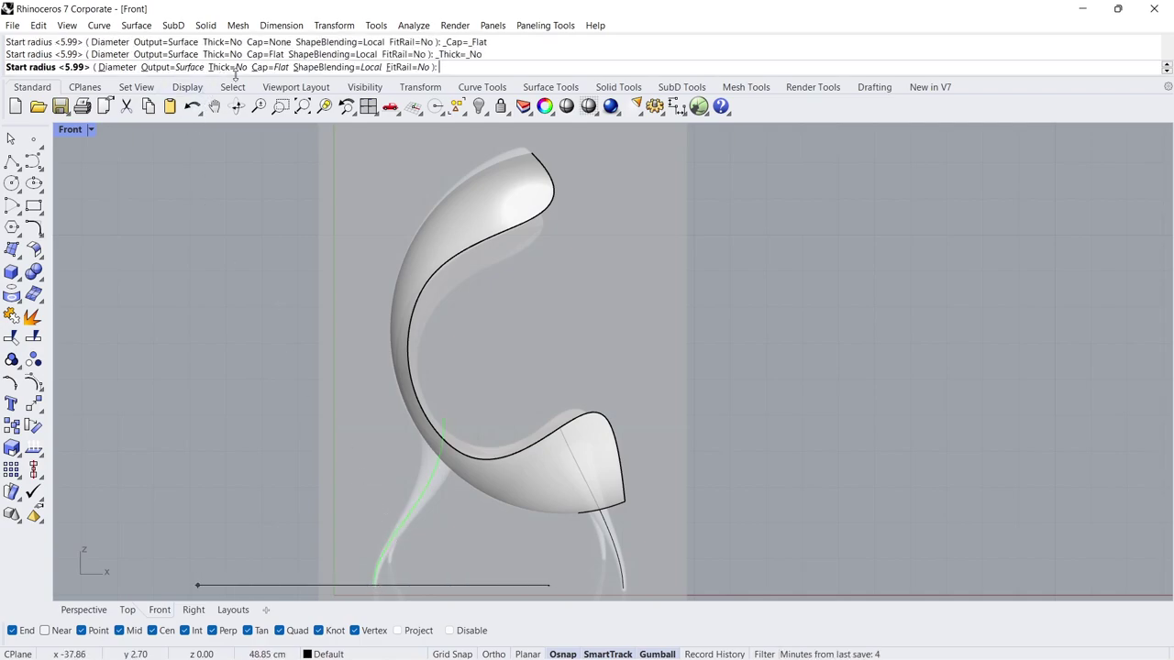
pyautogui.click(267, 68)
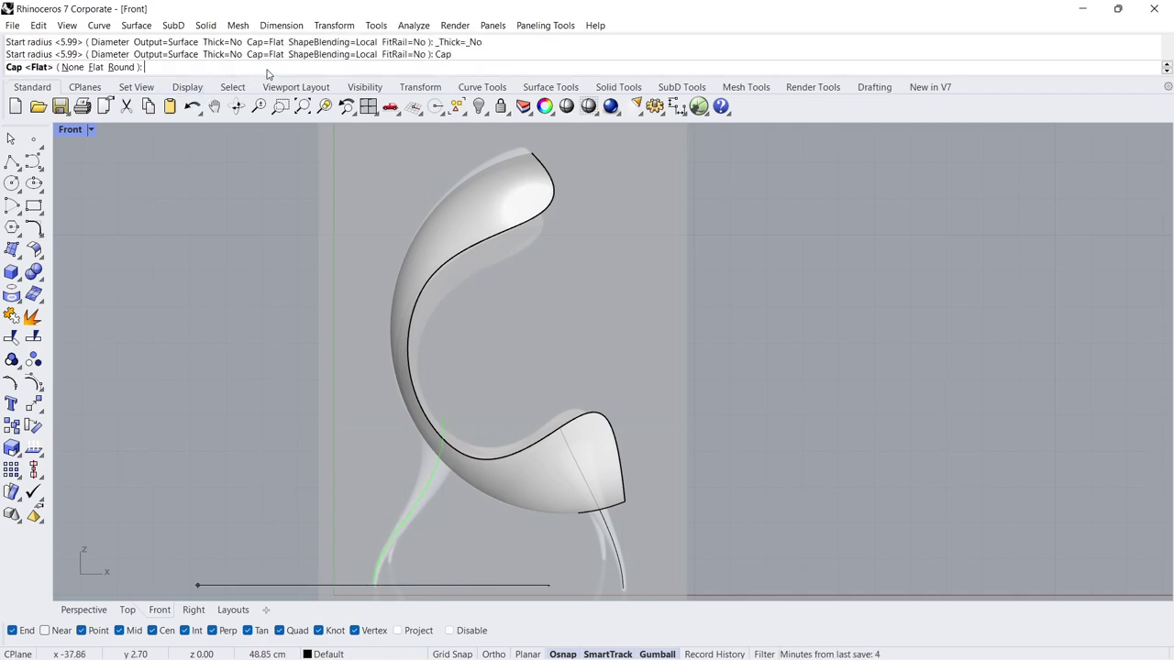
pyautogui.click(73, 68)
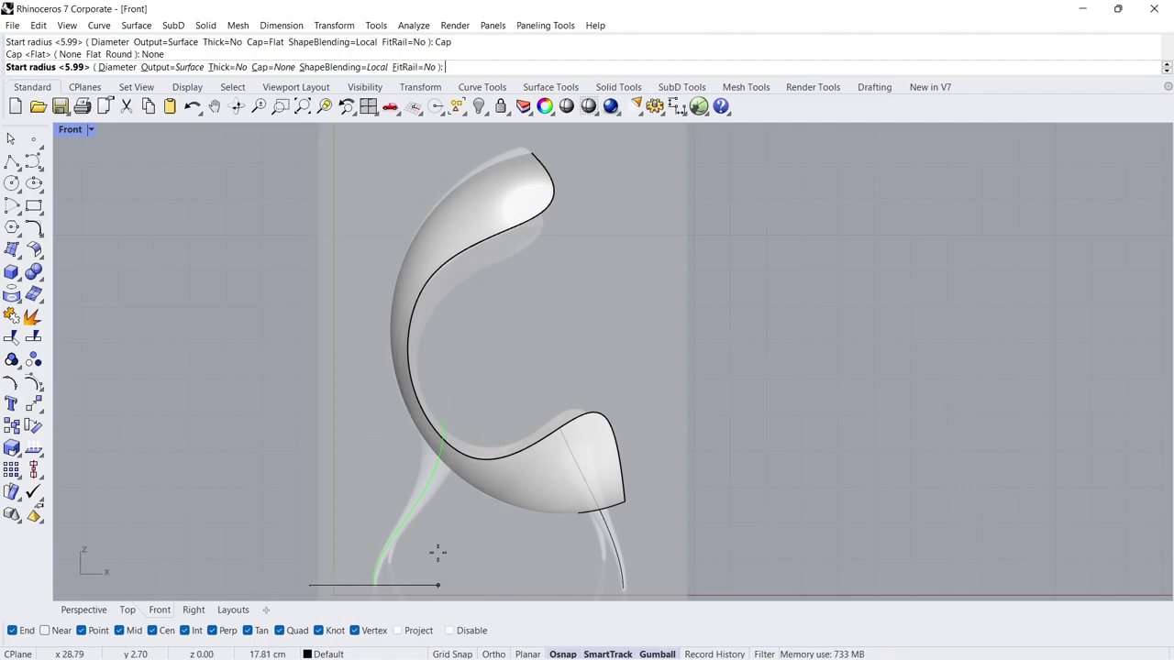
pyautogui.write('1')
pyautogui.press('Return')
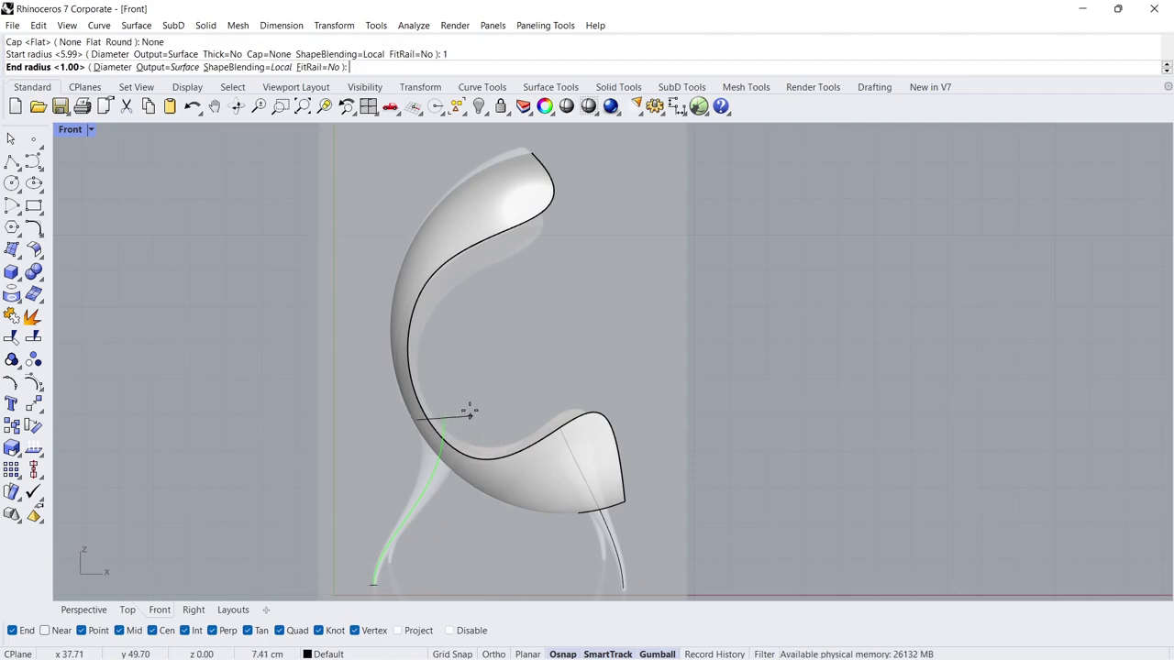
pyautogui.click(461, 388)
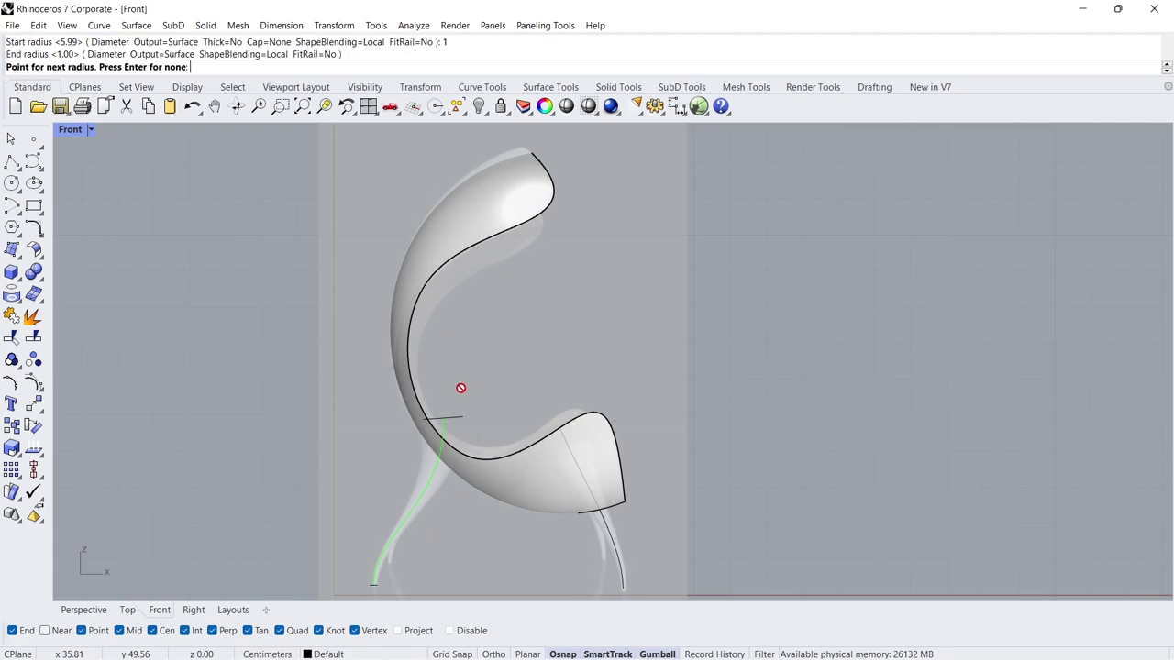
pyautogui.press('Return')
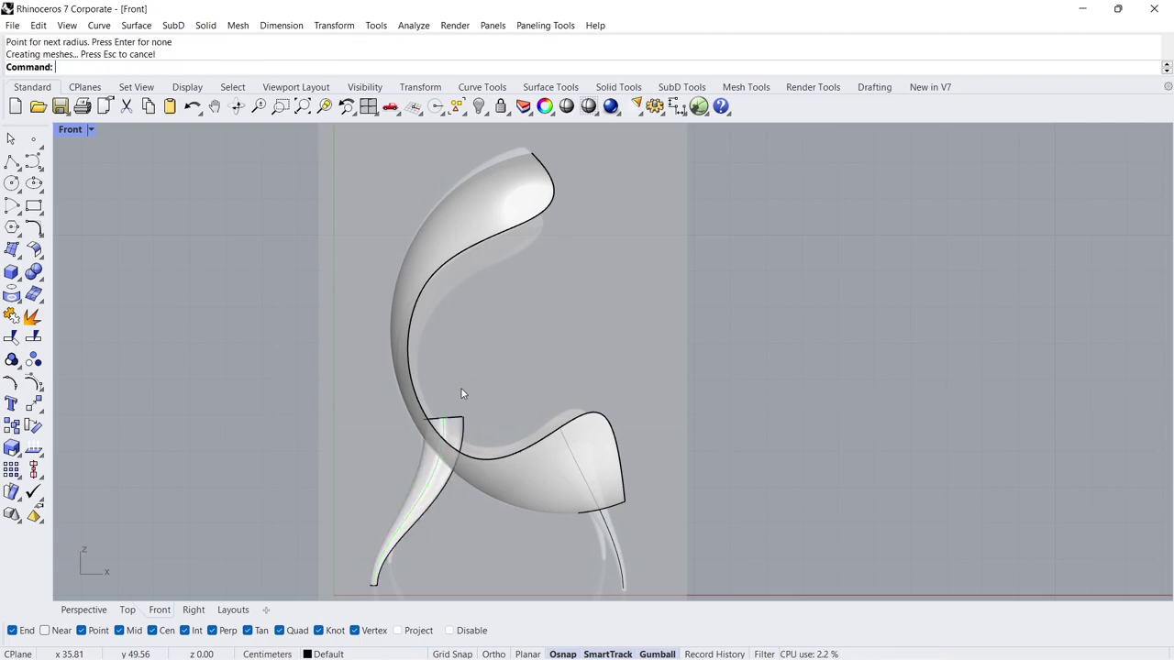
# Pipe the right leg curve the same way: no caps, radius 1 widening toward the seat
pyautogui.press('Return')
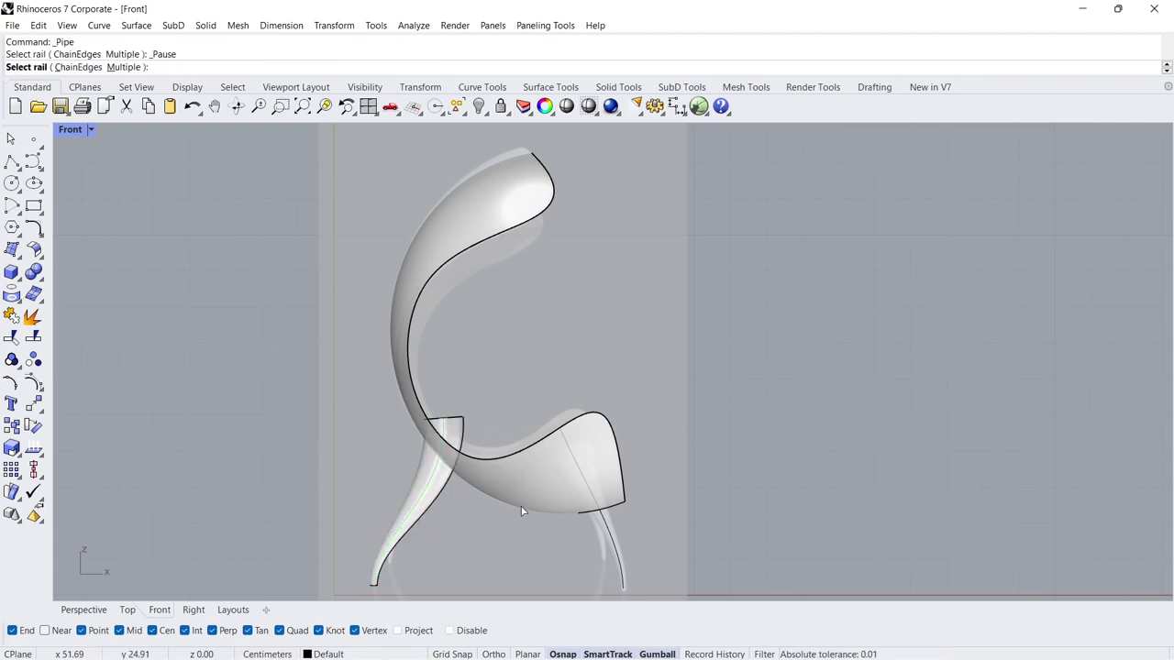
pyautogui.click(614, 558)
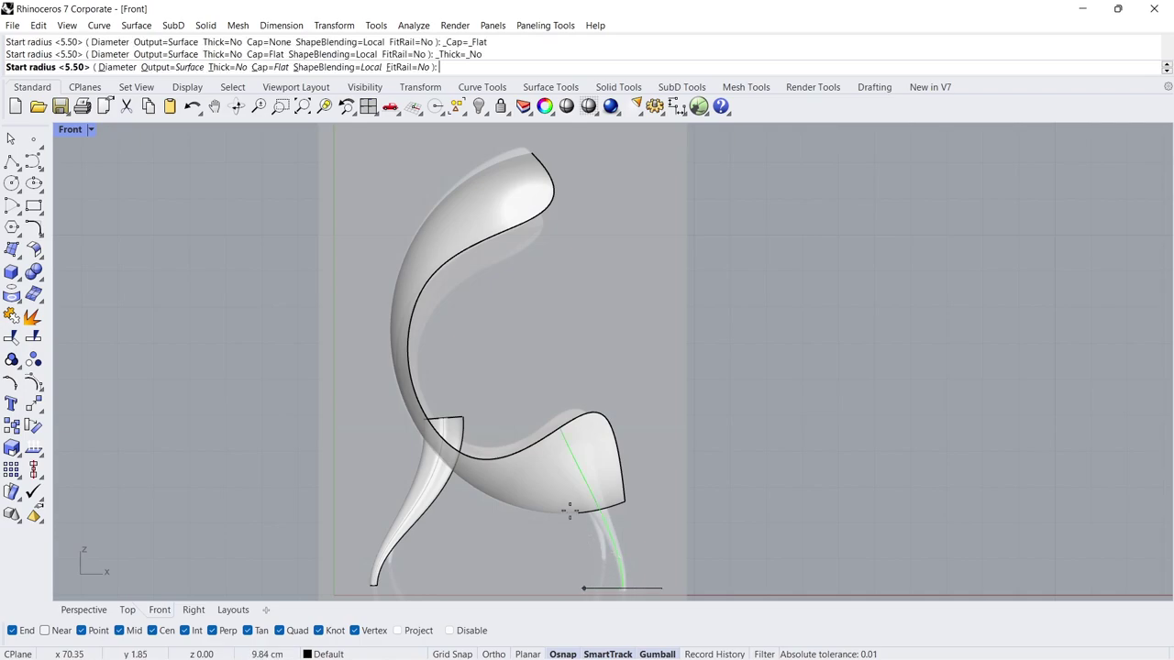
pyautogui.click(271, 68)
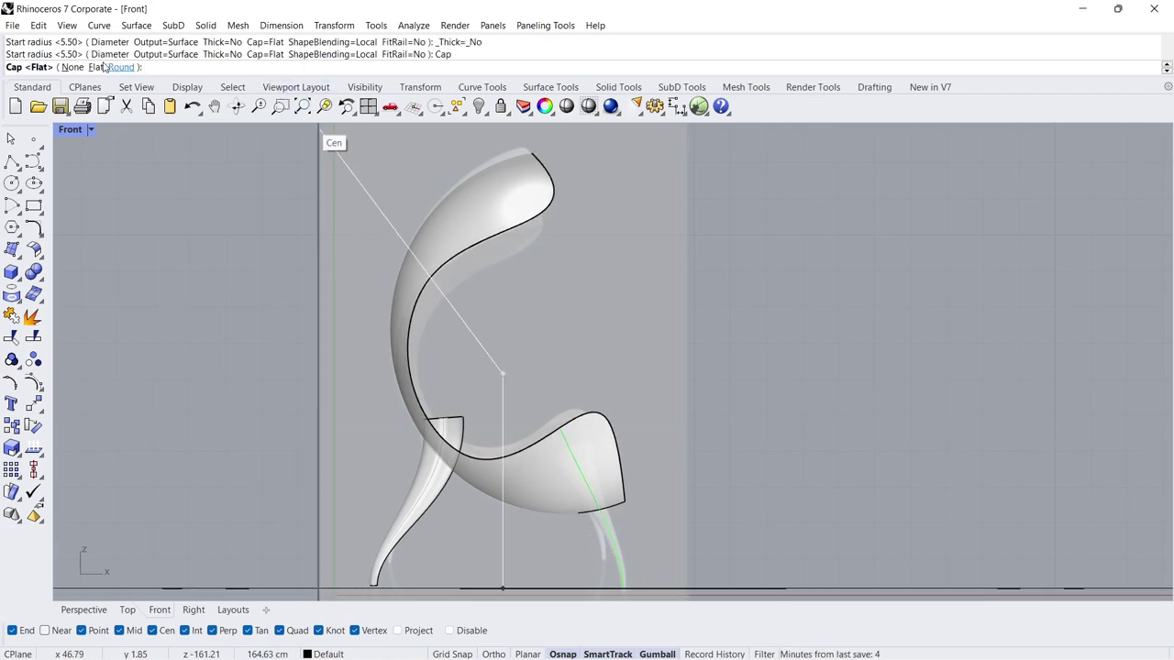
pyautogui.click(72, 68)
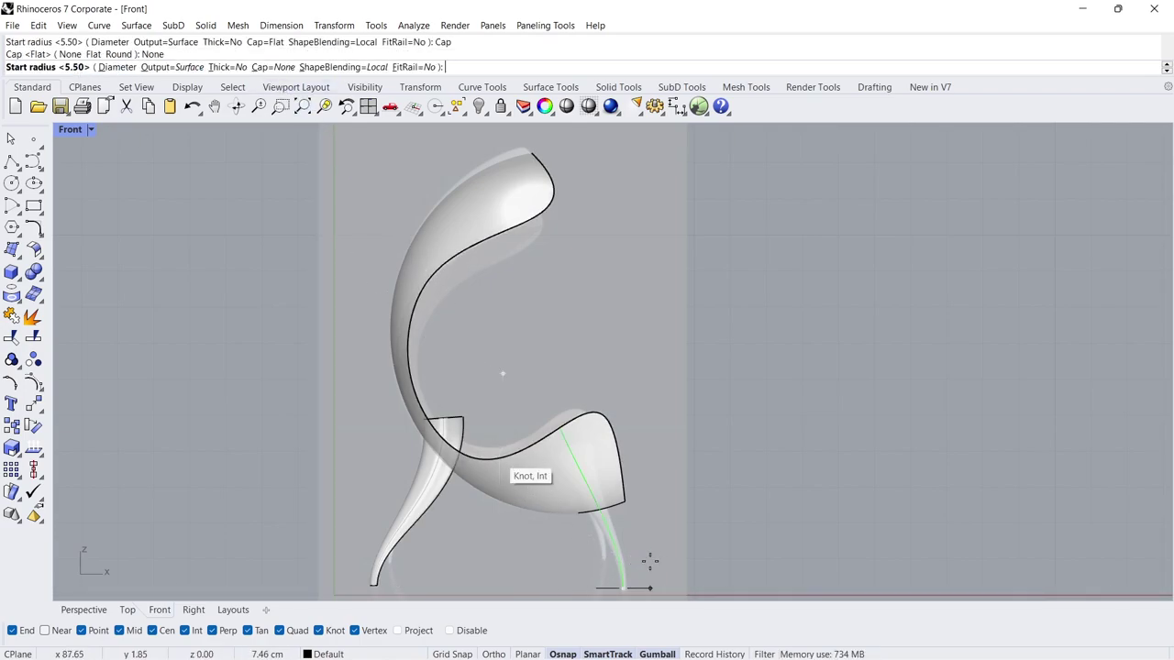
pyautogui.write('1')
pyautogui.press('Return')
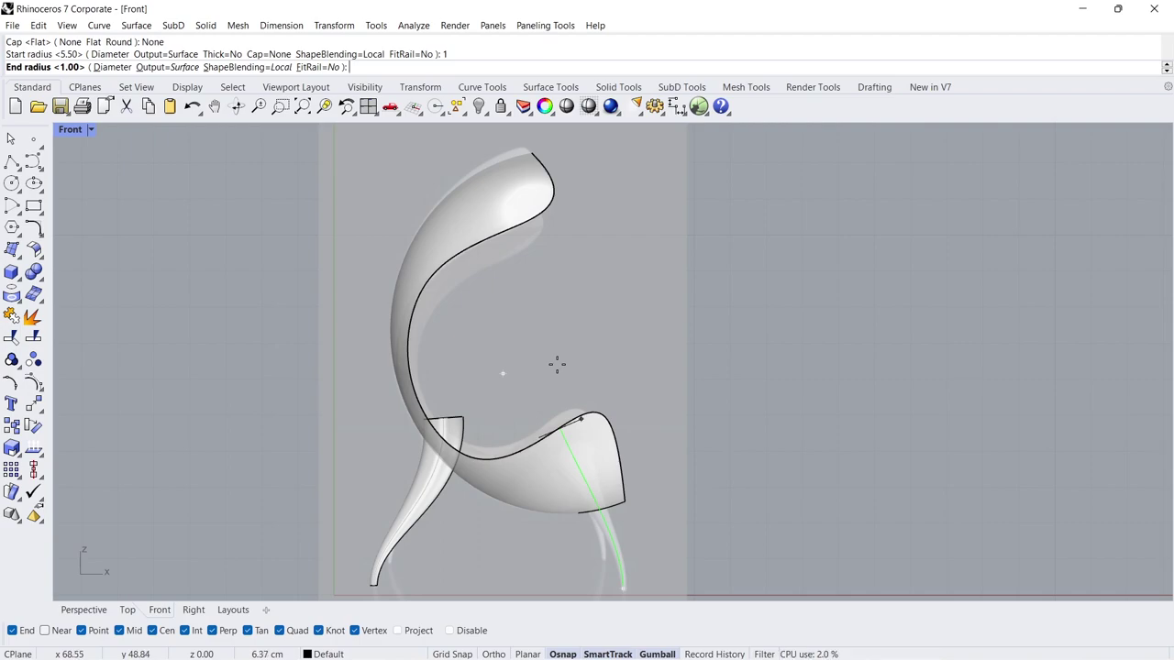
pyautogui.rightClick(557, 365)
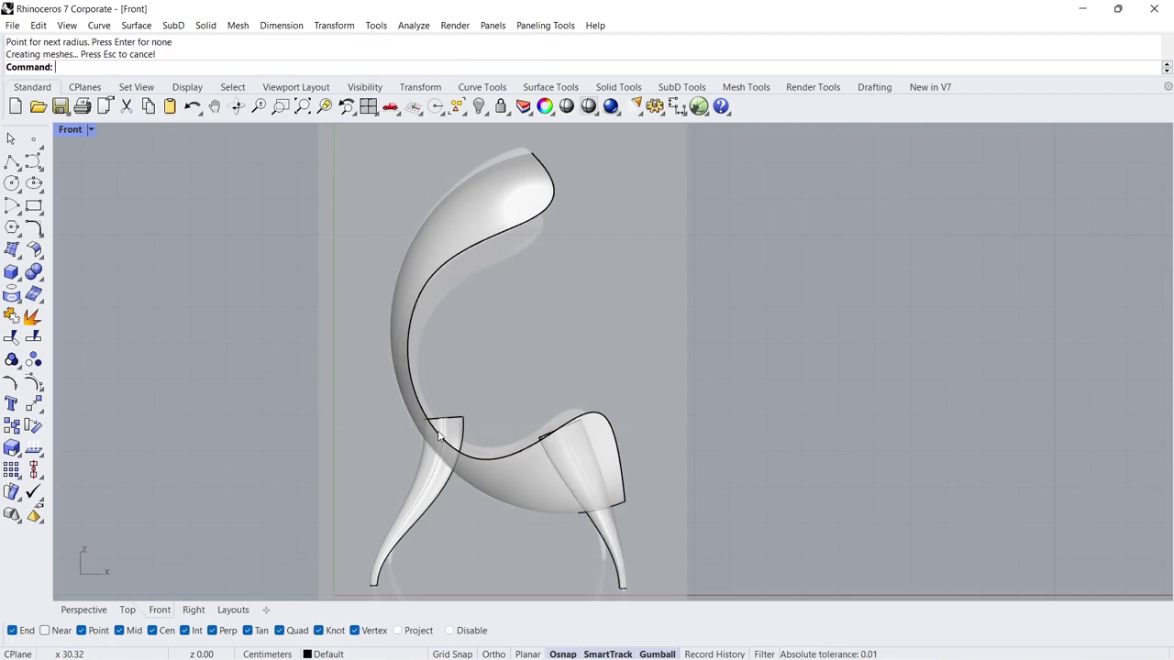
# Move the front leg tube under the shell and tilt it outward with the Gumball
pyautogui.click(101, 611)
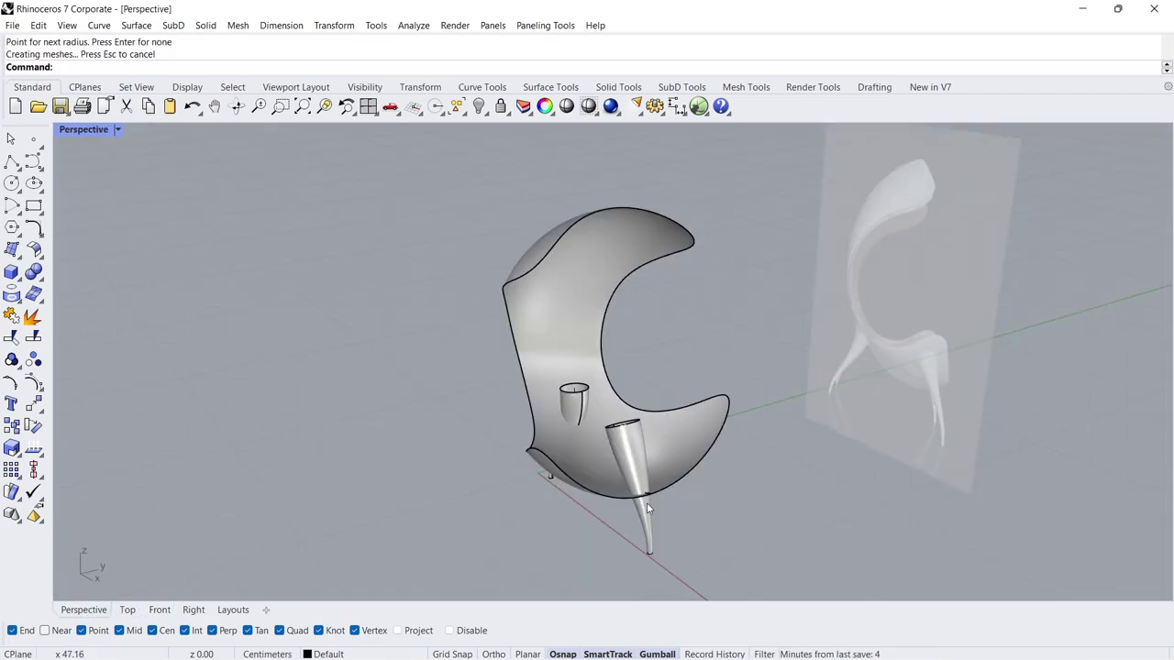
pyautogui.moveTo(647, 502); pyautogui.dragTo(672, 483, button='right')
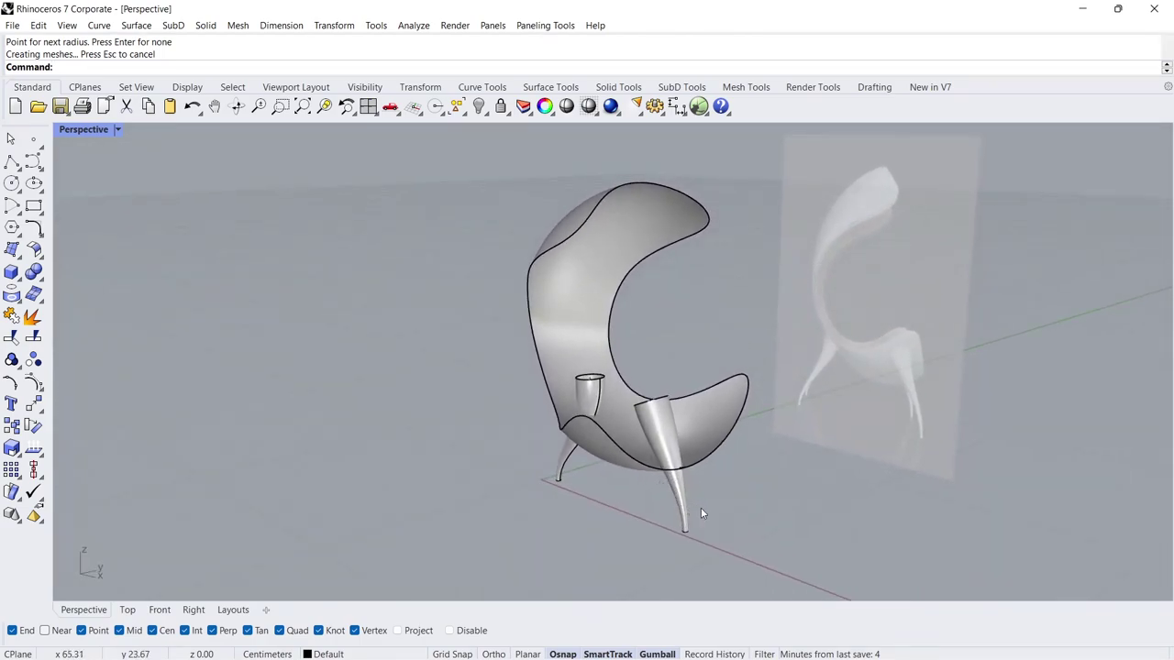
pyautogui.click(663, 498)
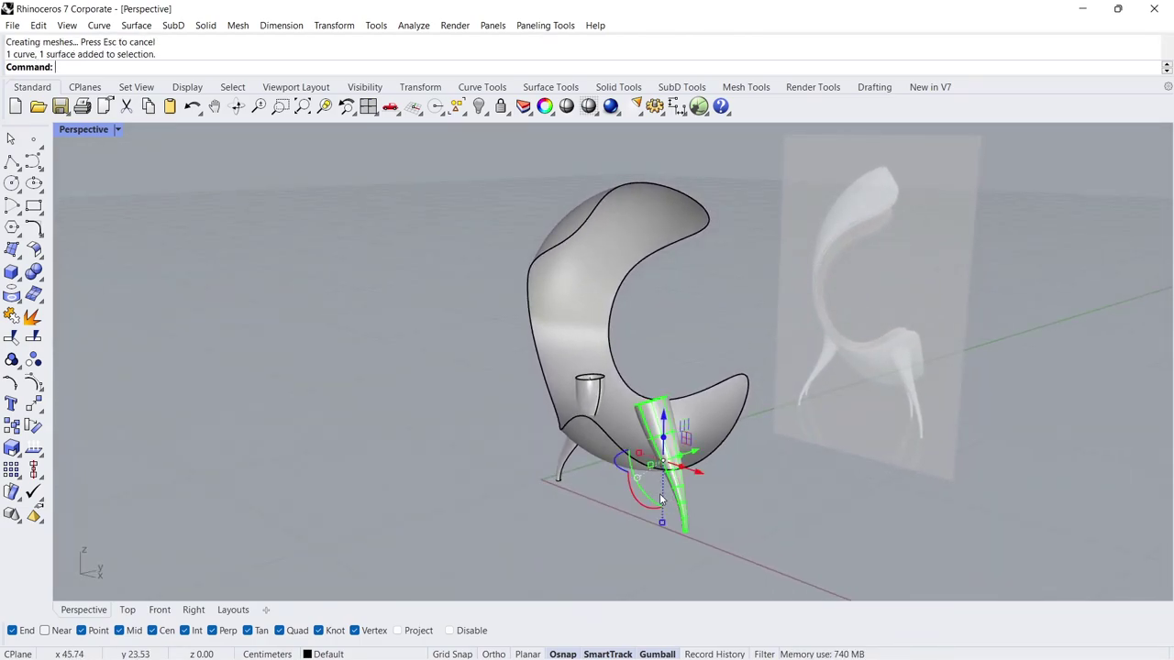
pyautogui.click(324, 106)
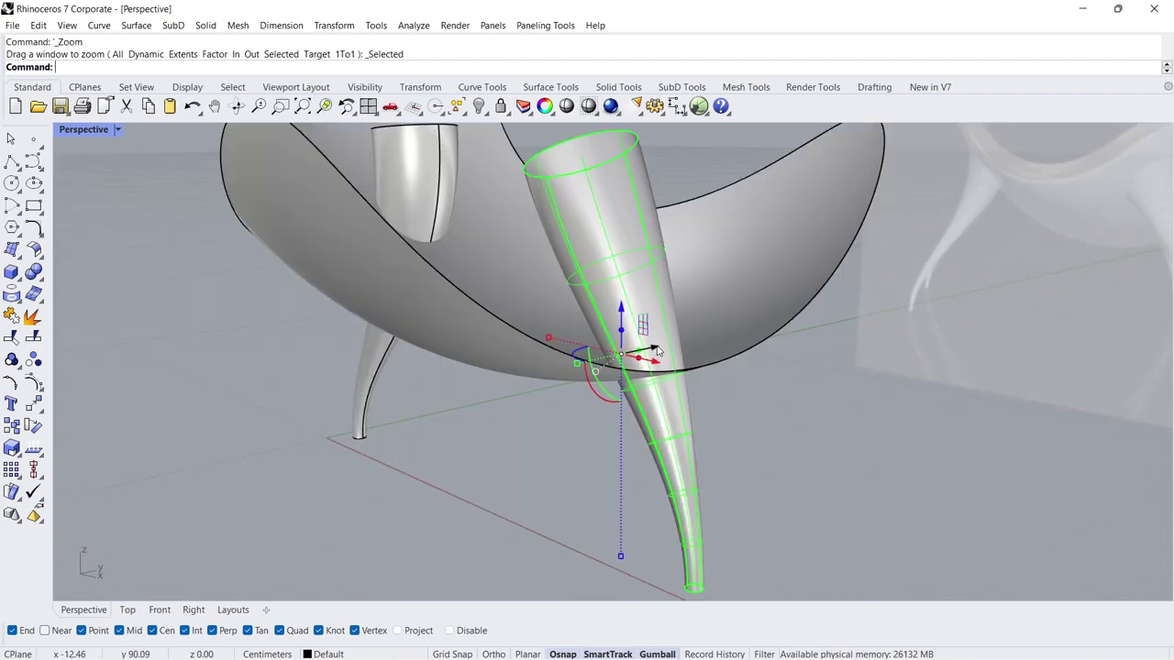
pyautogui.moveTo(653, 355); pyautogui.dragTo(448, 409)
pyautogui.moveTo(451, 409); pyautogui.dragTo(415, 446, button='right')
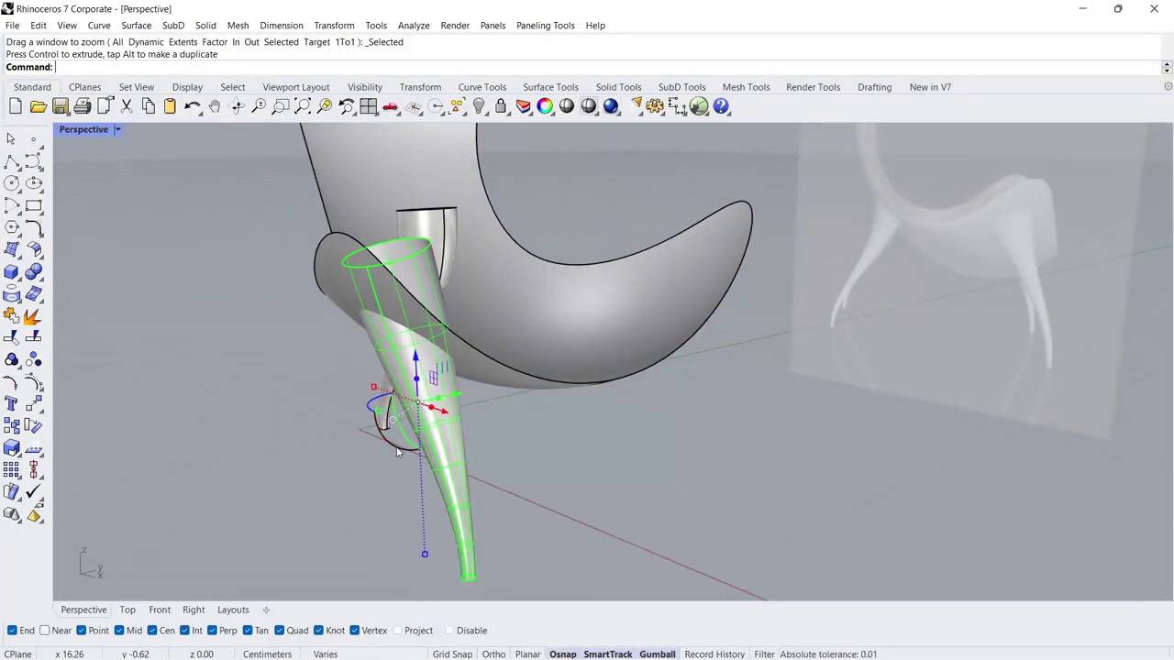
pyautogui.moveTo(414, 447); pyautogui.dragTo(370, 456)
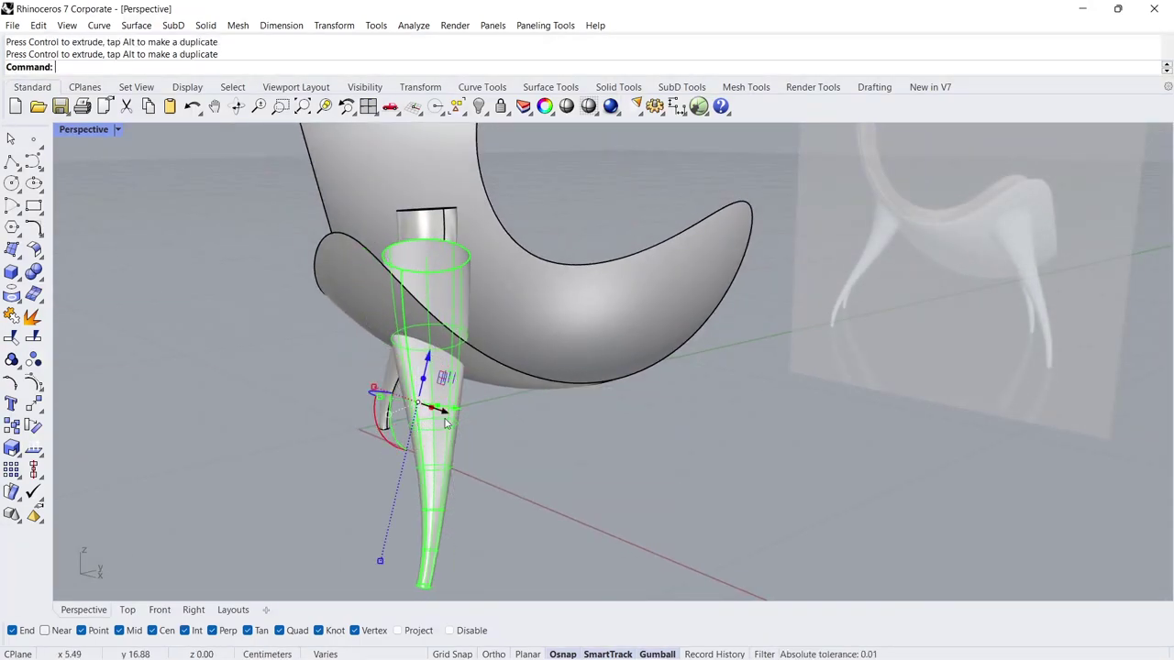
pyautogui.click(484, 433)
pyautogui.moveTo(428, 485); pyautogui.dragTo(449, 448)
pyautogui.moveTo(476, 395); pyautogui.dragTo(491, 417)
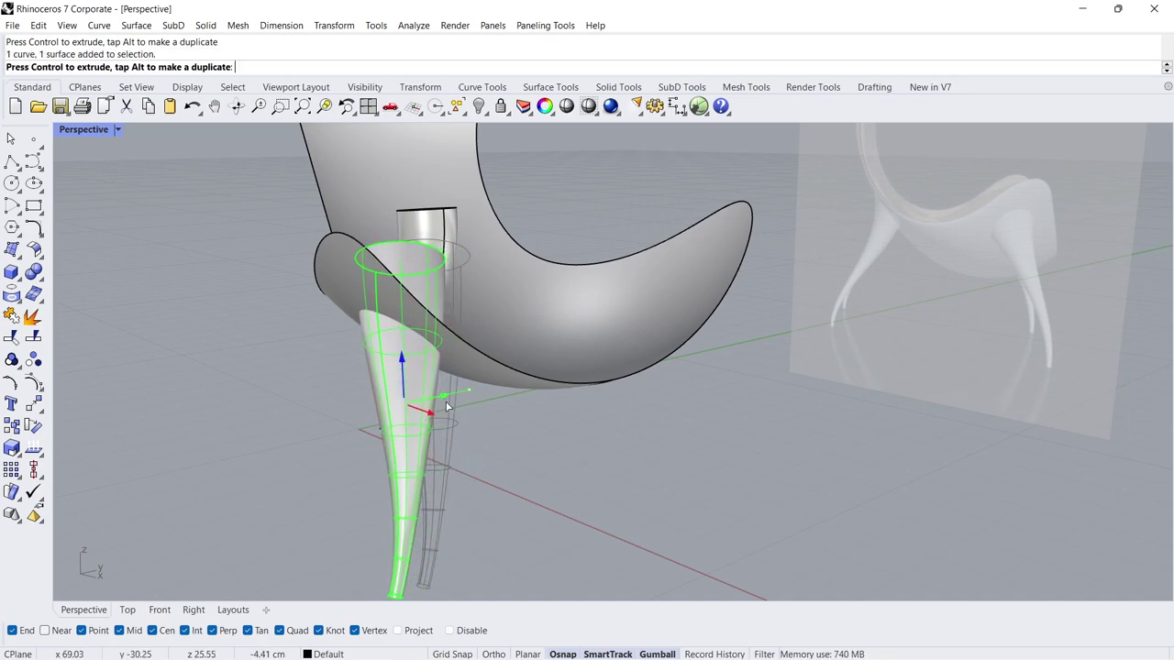
pyautogui.moveTo(495, 424)
pyautogui.mouseDown(button='right')
pyautogui.moveTo(511, 437)
pyautogui.moveTo(524, 408)
pyautogui.moveTo(631, 502)
pyautogui.mouseUp(button='right')
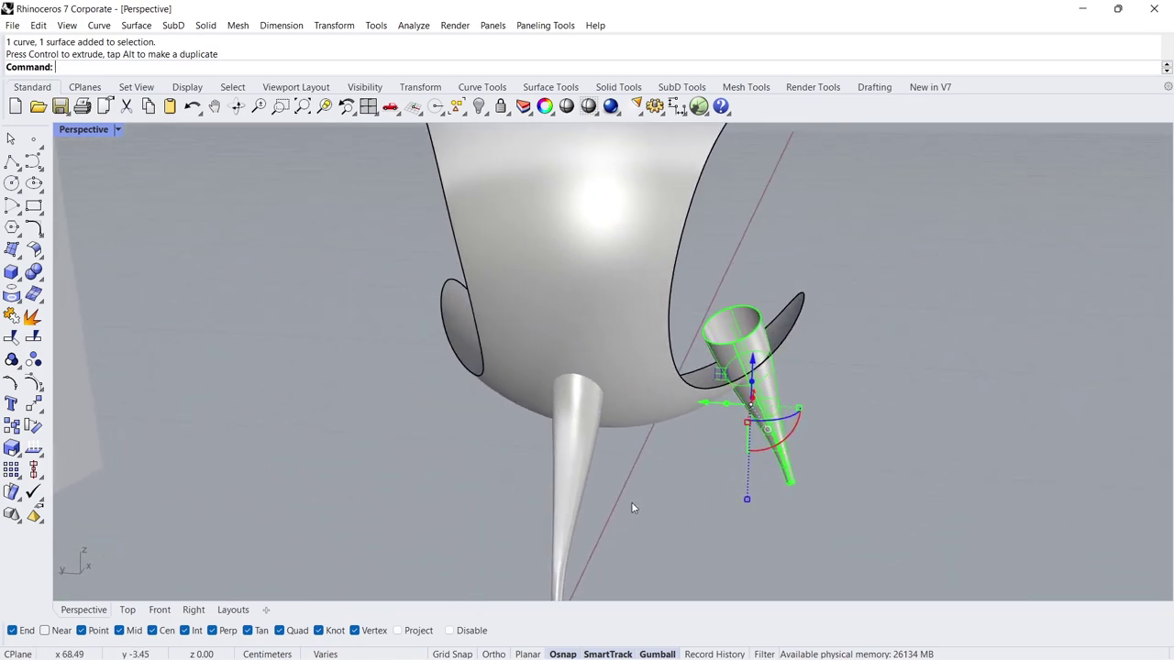
# Slide the second leg into place, swing its foot outward, then select both legs
pyautogui.moveTo(627, 504); pyautogui.dragTo(543, 522)
pyautogui.moveTo(530, 470)
pyautogui.mouseDown()
pyautogui.moveTo(569, 493)
pyautogui.moveTo(590, 477)
pyautogui.mouseUp()
pyautogui.moveTo(590, 477); pyautogui.dragTo(590, 425, button='right')
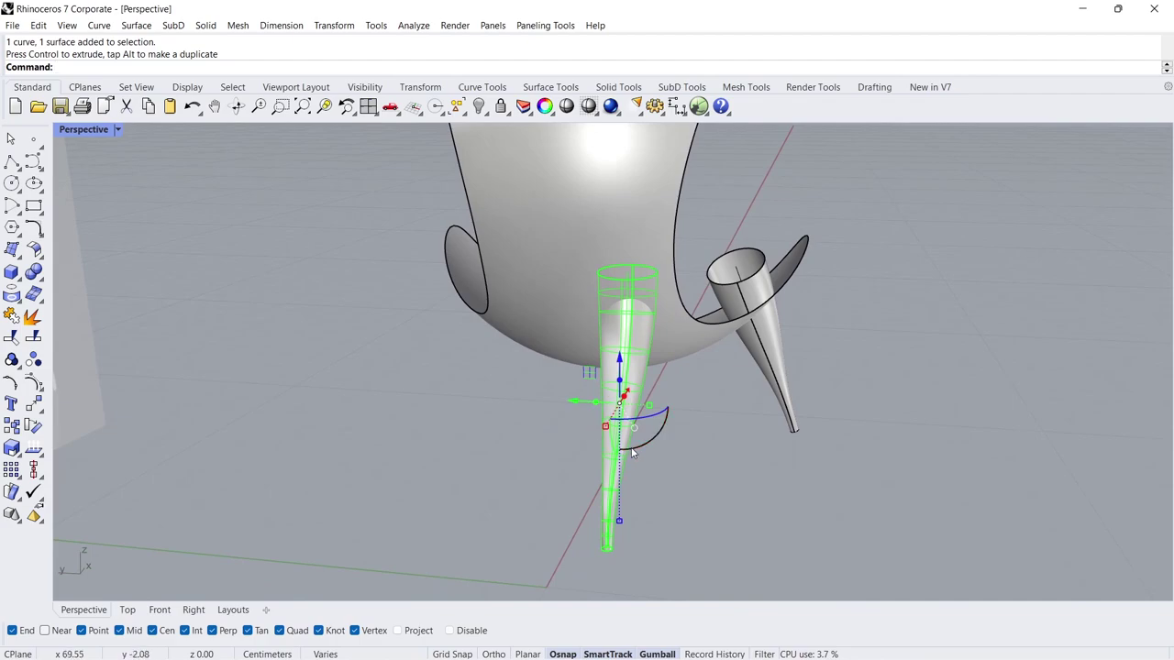
pyautogui.moveTo(645, 446); pyautogui.dragTo(606, 446)
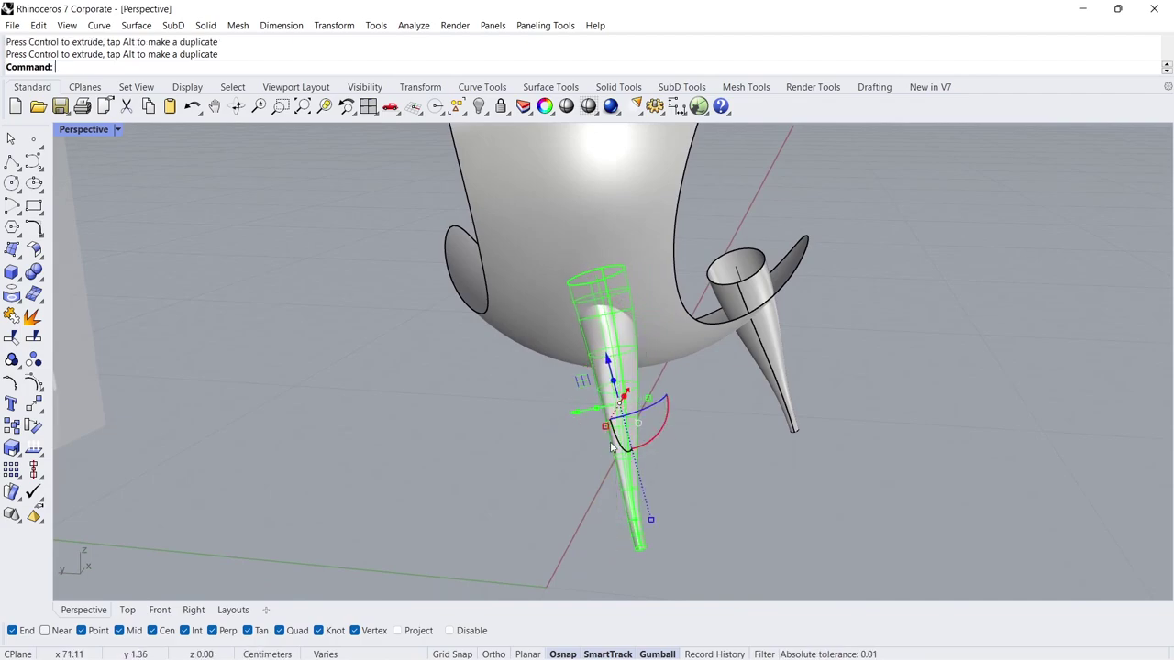
pyautogui.click(572, 428)
pyautogui.moveTo(660, 431); pyautogui.dragTo(586, 460)
pyautogui.moveTo(564, 395); pyautogui.dragTo(688, 440)
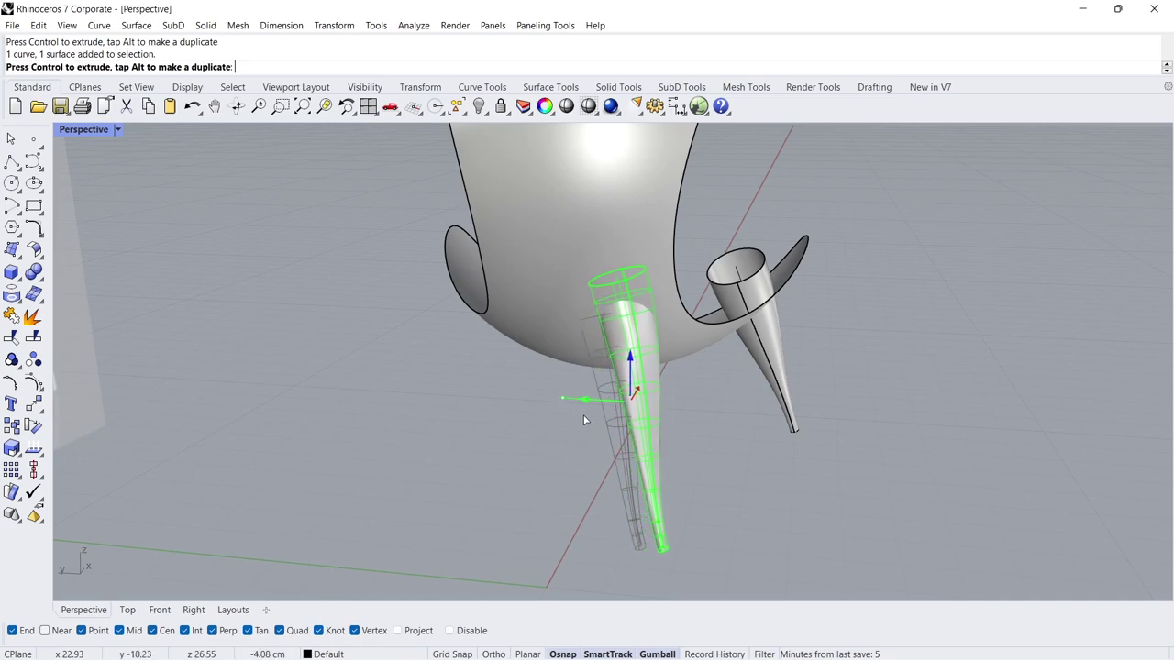
pyautogui.moveTo(690, 447); pyautogui.dragTo(637, 447, button='right')
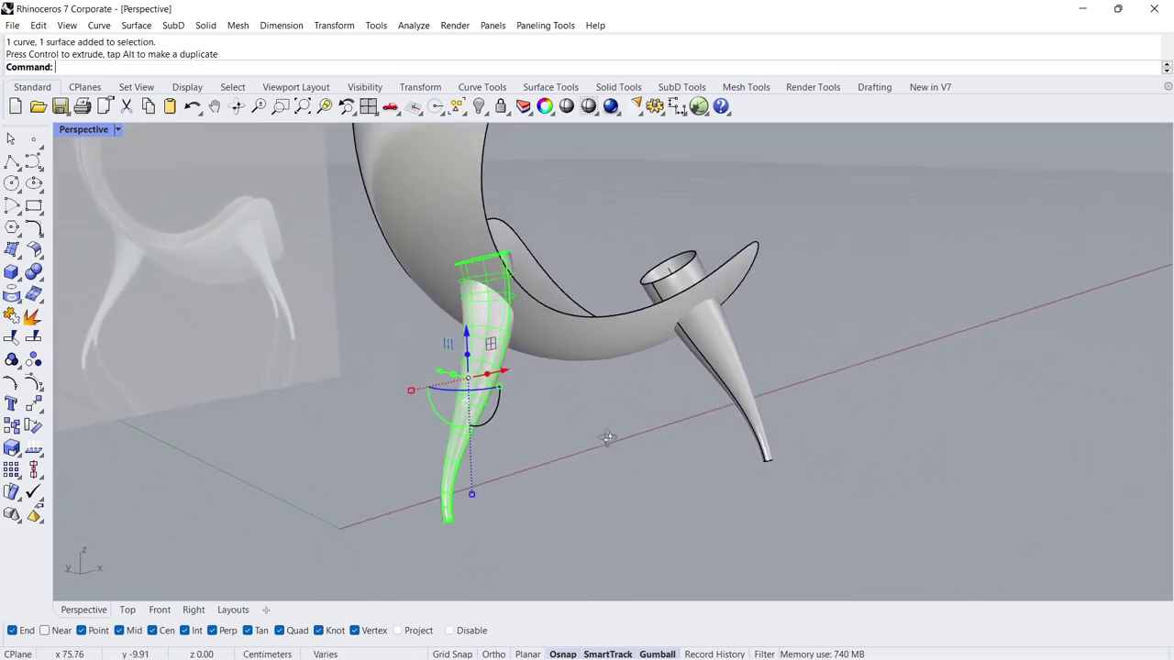
pyautogui.moveTo(811, 390); pyautogui.dragTo(697, 428)
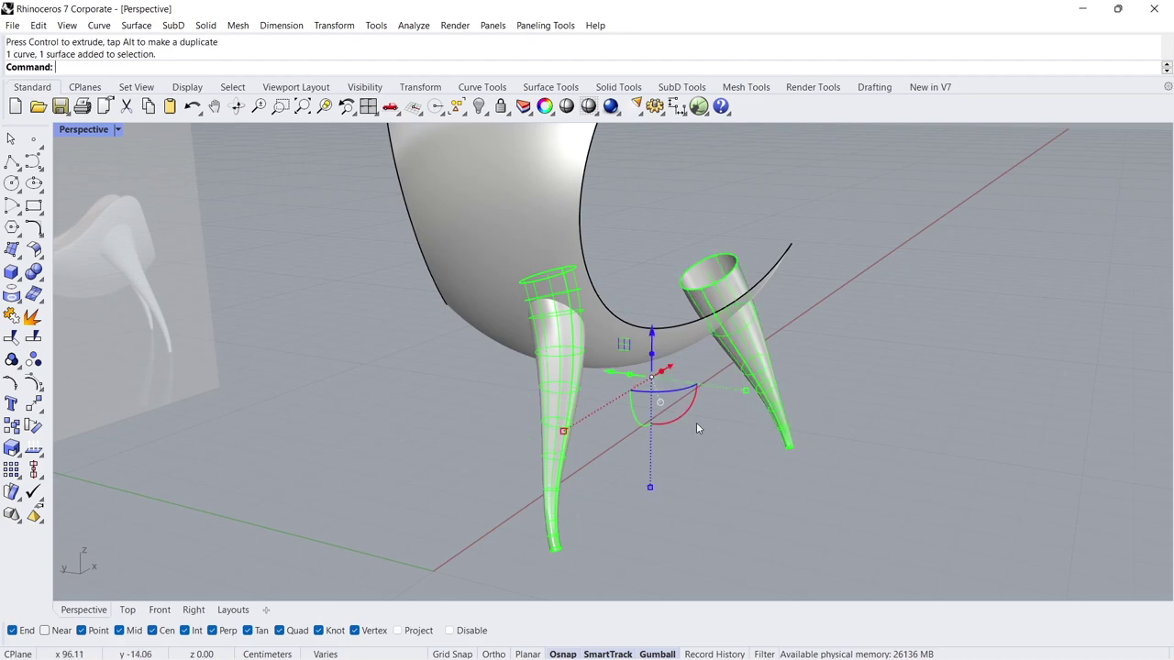
# Mirror both legs across the X axis to the opposite side of the chair
pyautogui.click(42, 411)
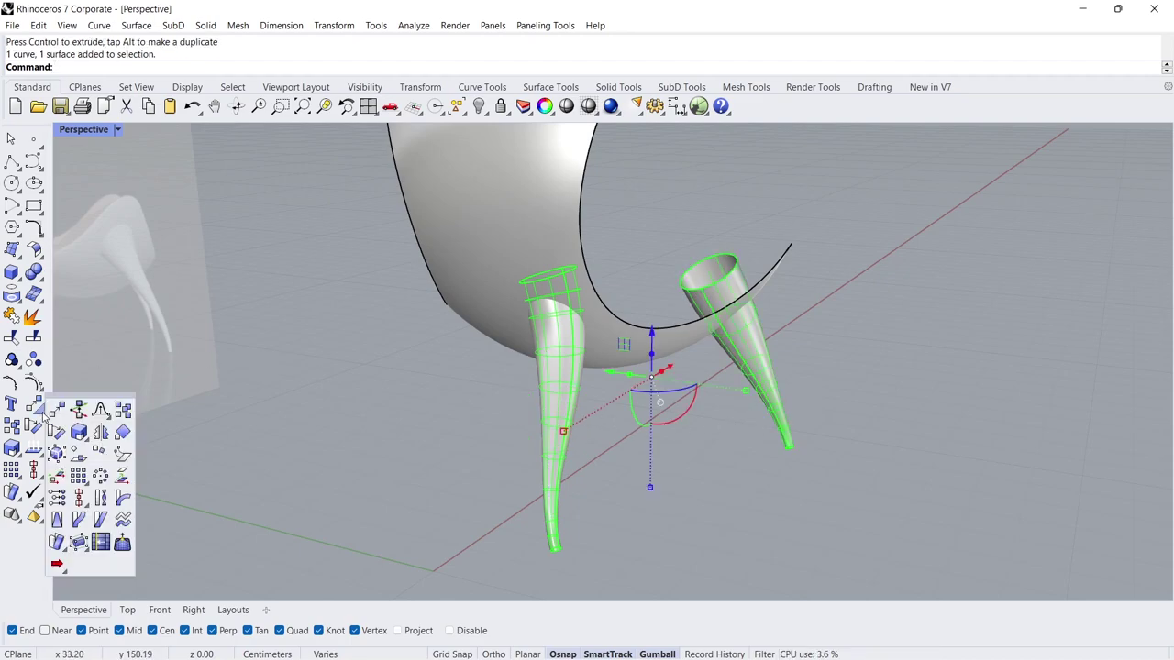
pyautogui.click(100, 433)
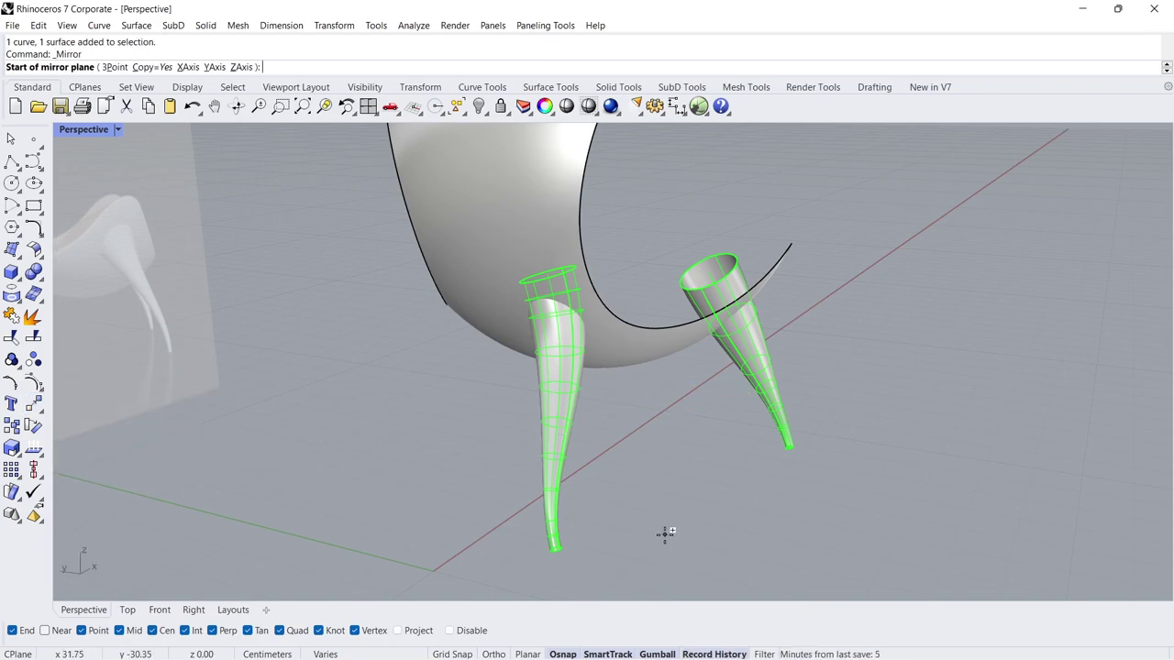
pyautogui.click(188, 66)
pyautogui.press('Escape')
# Nudge the front right leg slightly with the Gumball and inspect the four-legged chair
pyautogui.moveTo(373, 372); pyautogui.dragTo(454, 367, button='right')
pyautogui.moveTo(652, 469)
pyautogui.mouseDown()
pyautogui.moveTo(639, 447)
pyautogui.moveTo(691, 429)
pyautogui.mouseUp()
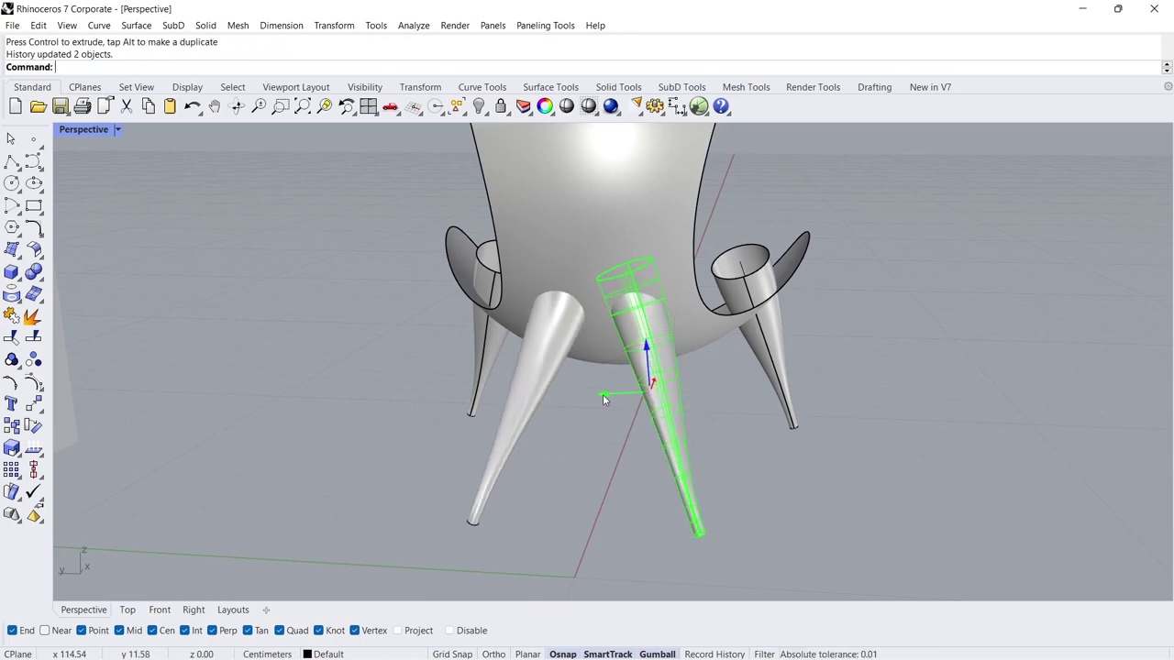
pyautogui.moveTo(605, 396); pyautogui.dragTo(610, 401)
pyautogui.click(596, 463)
pyautogui.moveTo(596, 461)
pyautogui.mouseDown(button='right')
pyautogui.moveTo(619, 346)
pyautogui.moveTo(766, 368)
pyautogui.mouseUp(button='right')
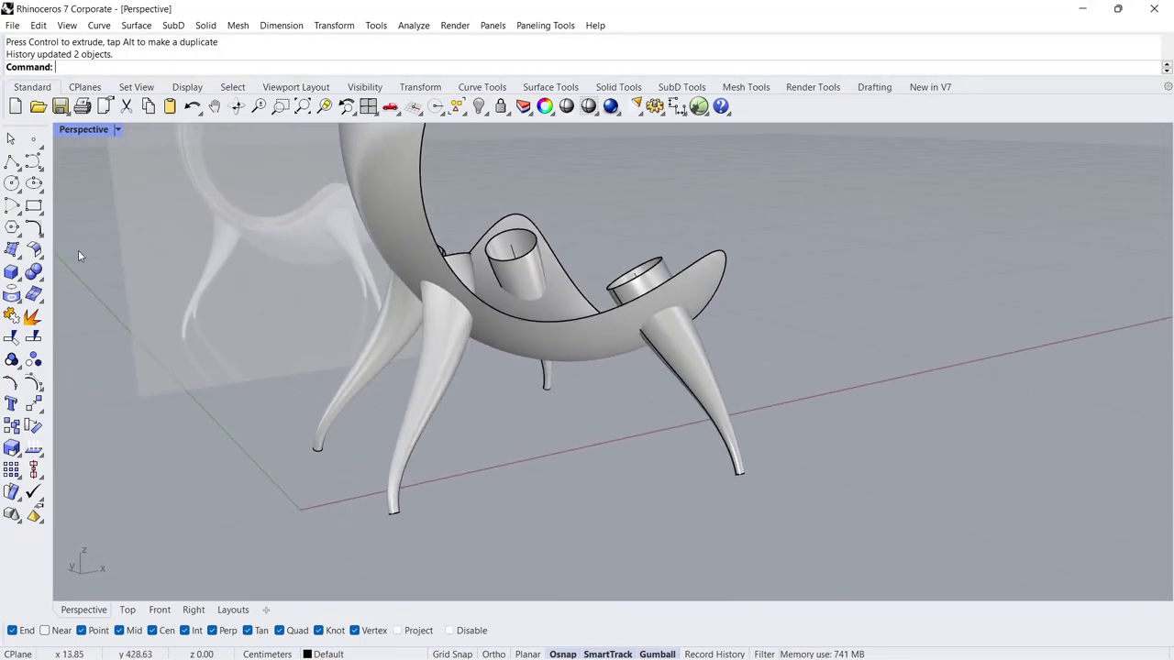
# Fillet the chair shell to the first two legs with surface fillets
pyautogui.click(38, 250)
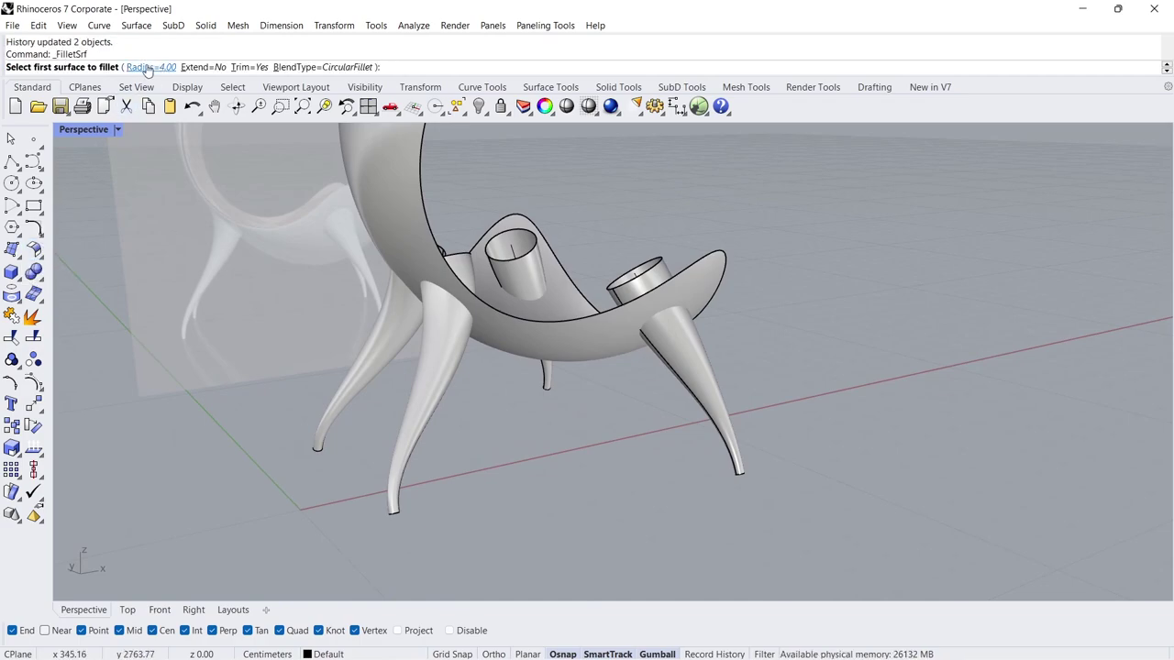
pyautogui.click(673, 304)
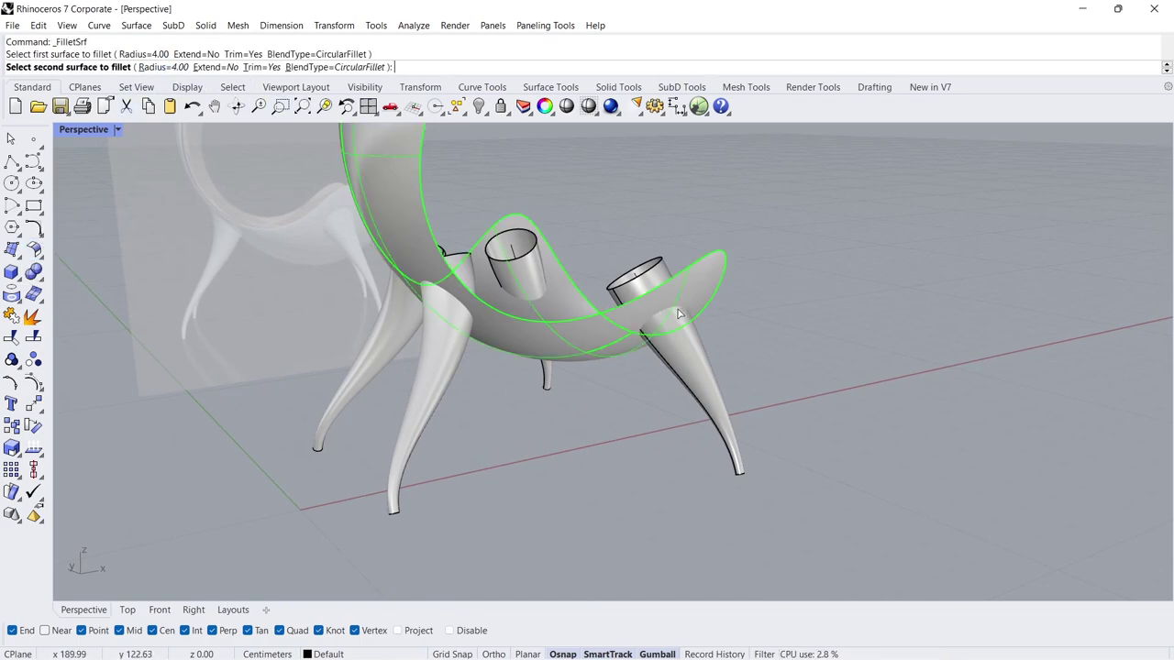
pyautogui.click(677, 325)
pyautogui.moveTo(471, 325); pyautogui.dragTo(551, 266, button='right')
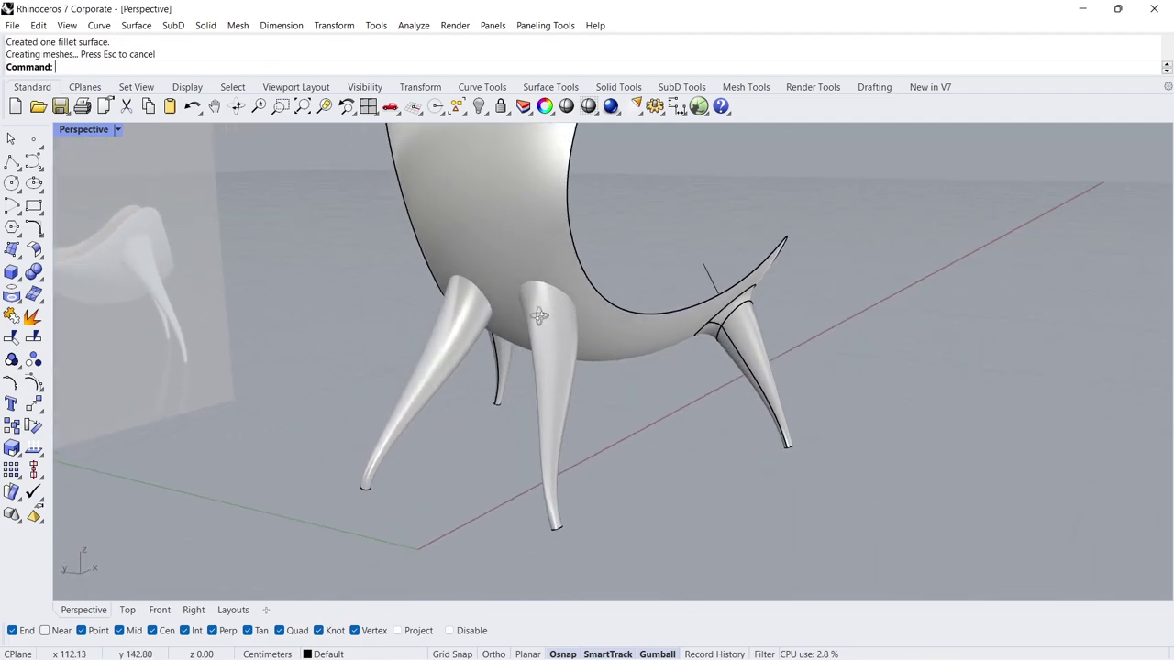
pyautogui.press('Return')
pyautogui.click(551, 255)
pyautogui.click(555, 316)
# Fillet the shell to the remaining two legs
pyautogui.moveTo(529, 310)
pyautogui.mouseDown(button='right')
pyautogui.moveTo(631, 282)
pyautogui.moveTo(320, 341)
pyautogui.moveTo(312, 373)
pyautogui.moveTo(282, 392)
pyautogui.mouseUp(button='right')
pyautogui.press('Return')
pyautogui.click(583, 291)
pyautogui.press('Return')
pyautogui.click(631, 283)
pyautogui.click(679, 273)
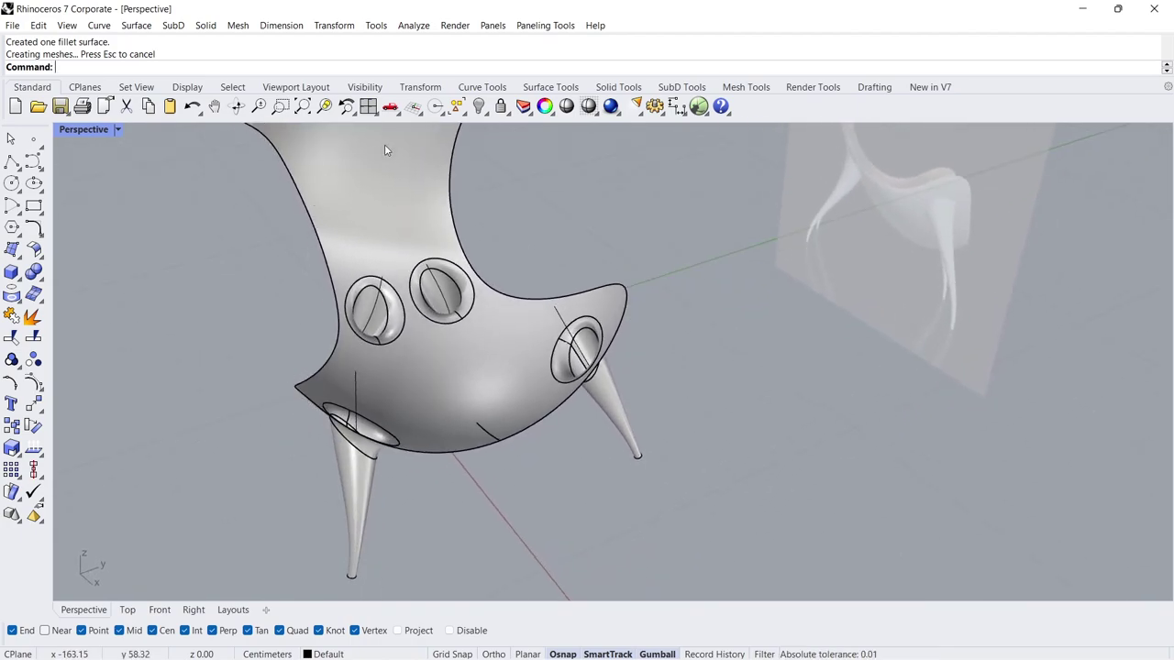
# Select all four leg curves and hide them, then select the chair shell surface
pyautogui.click(458, 107)
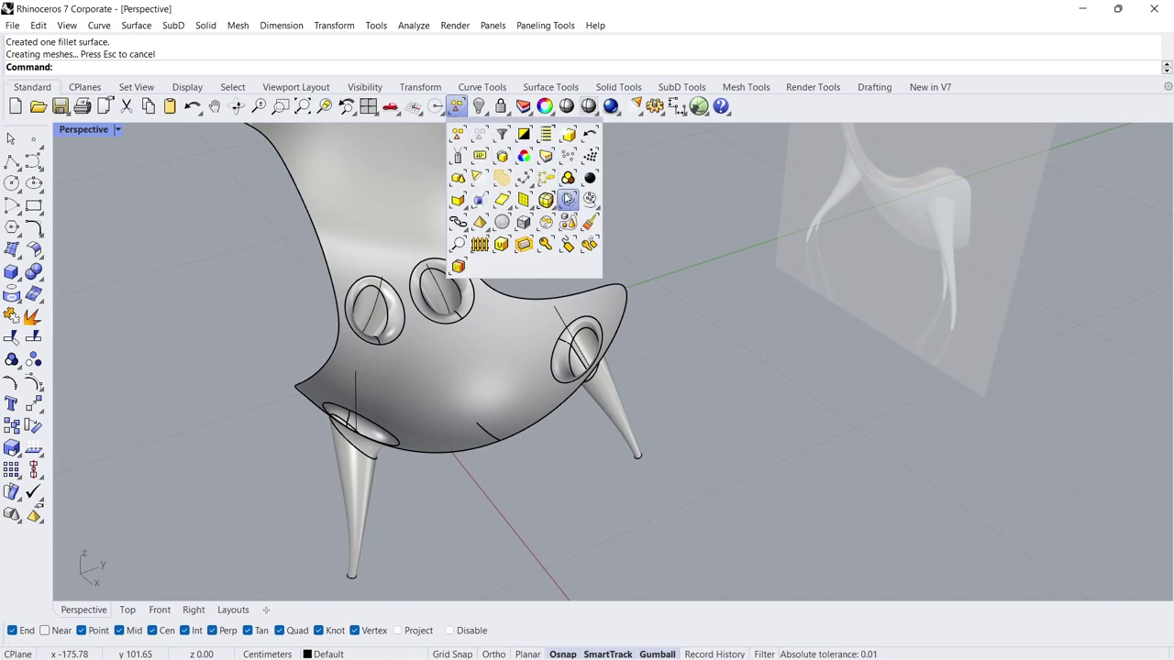
pyautogui.click(566, 201)
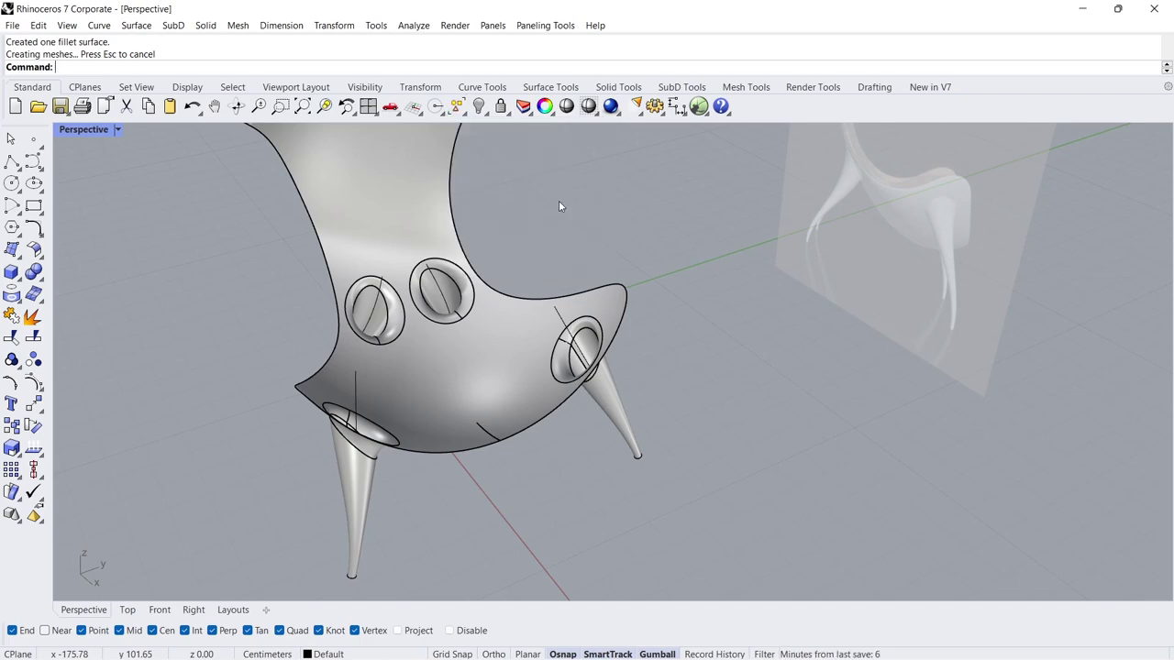
pyautogui.click(479, 107)
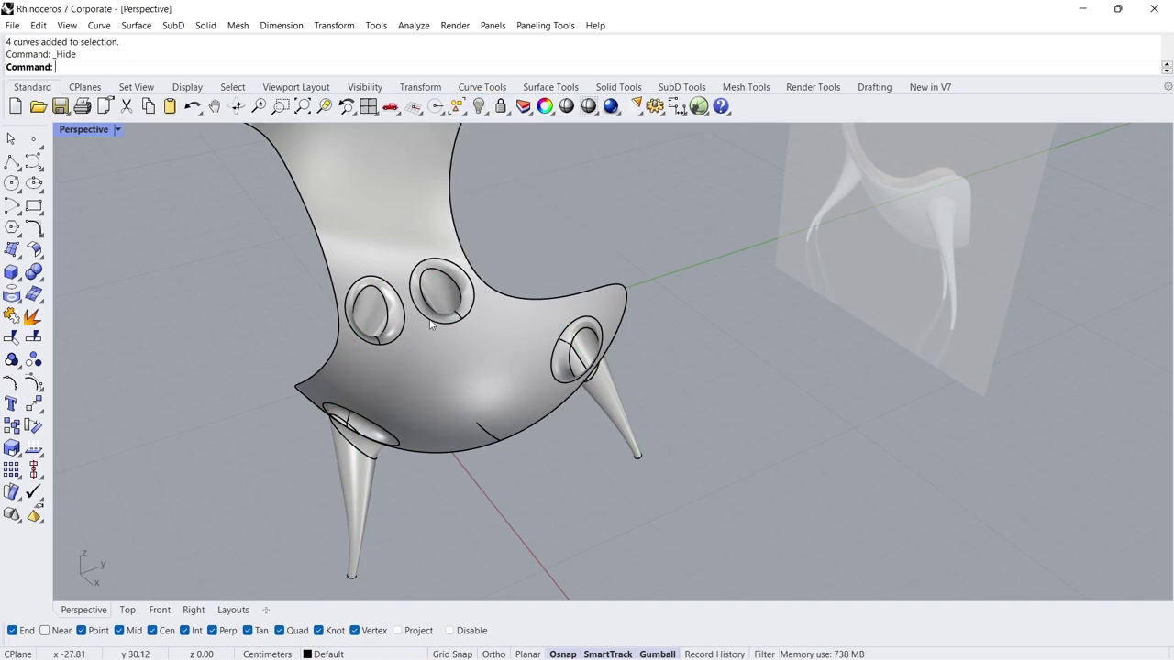
pyautogui.moveTo(427, 360); pyautogui.dragTo(470, 418, button='right')
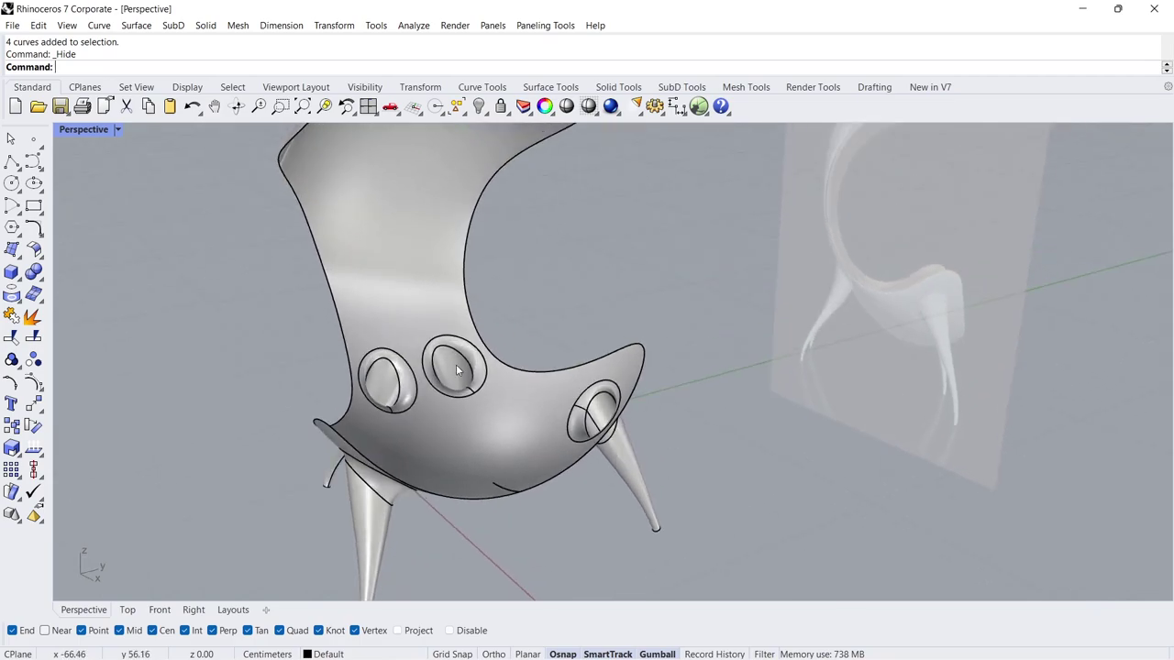
pyautogui.click(469, 414)
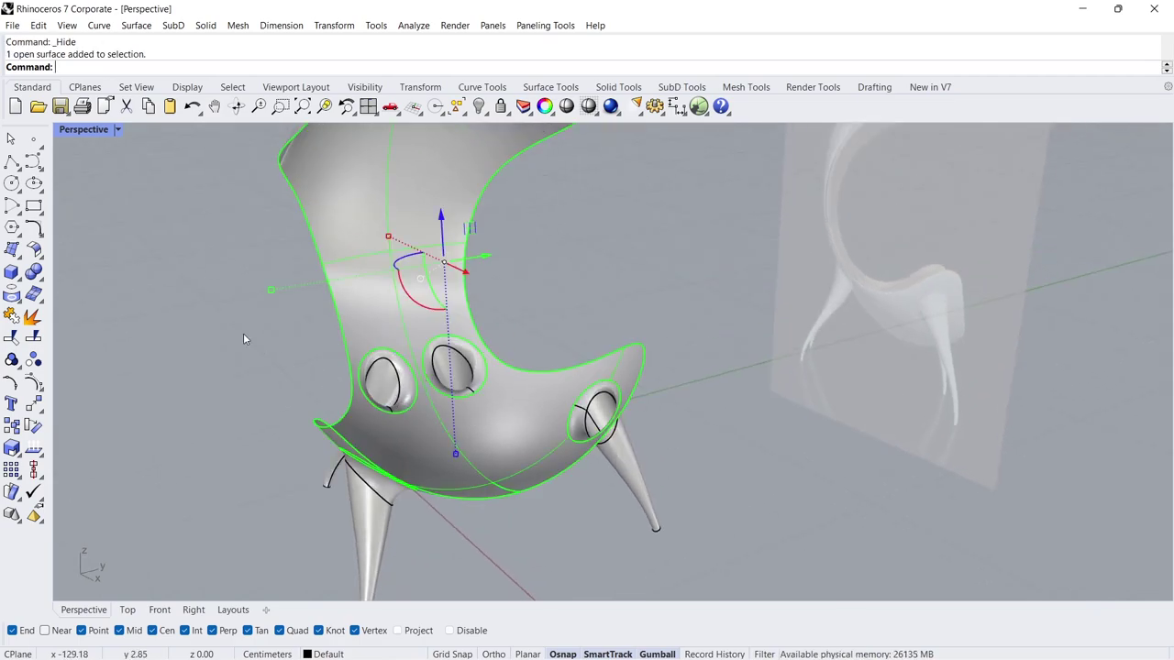
# Offset the chair shell 3 units with the direction flipped to all sides
pyautogui.click(38, 255)
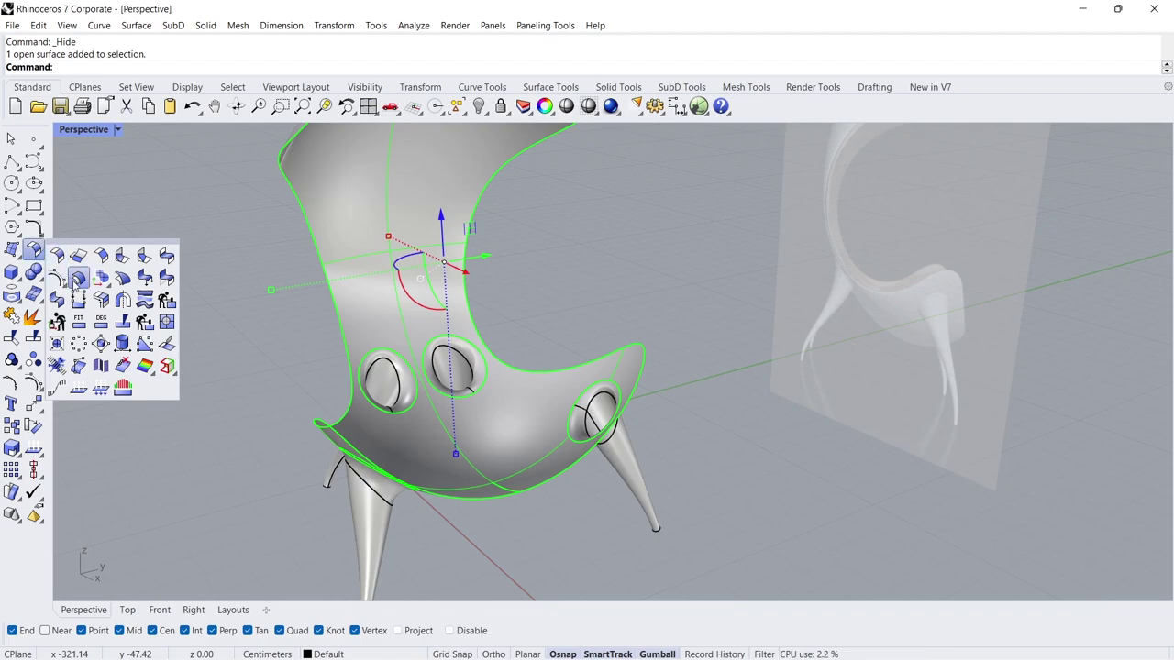
pyautogui.click(77, 281)
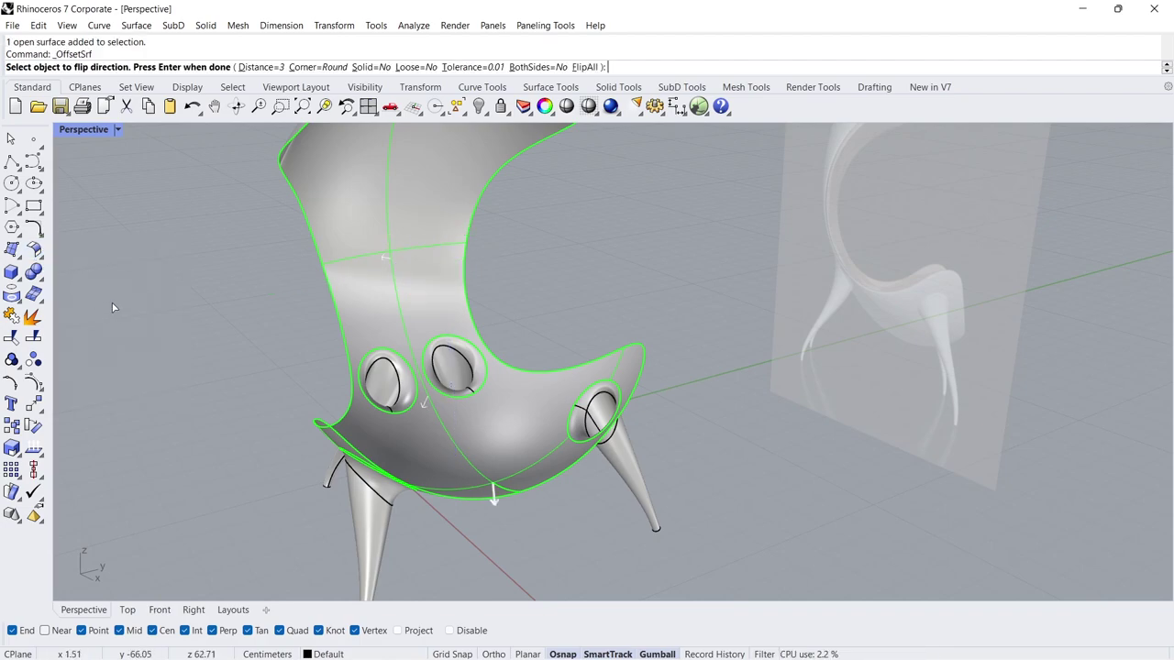
pyautogui.click(584, 68)
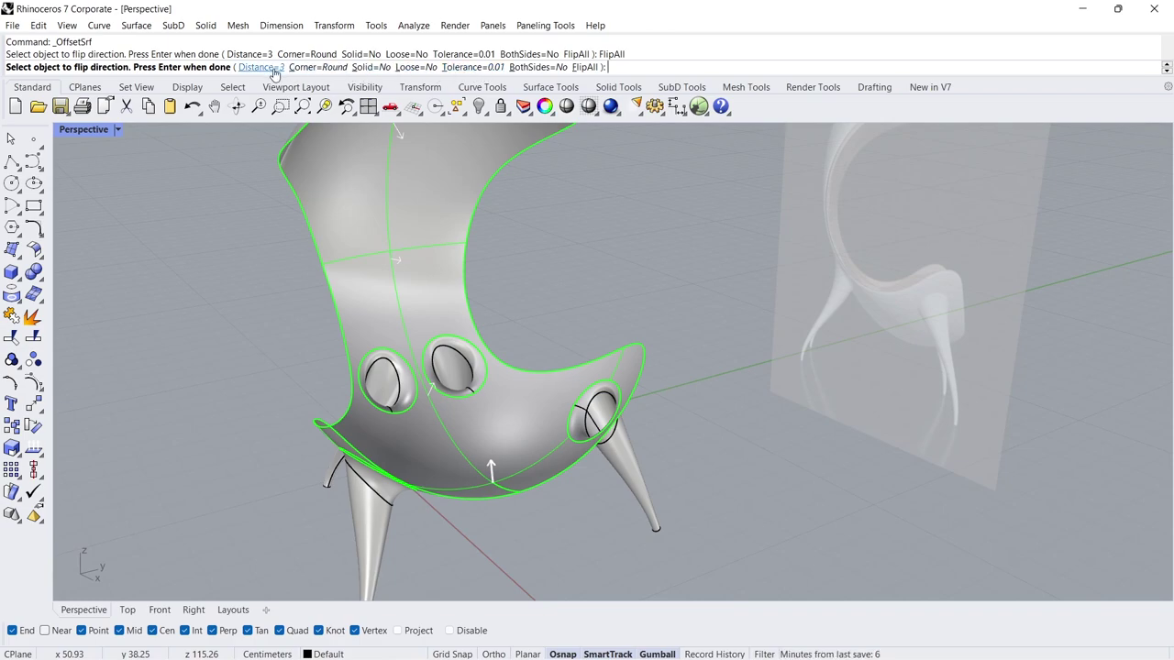
pyautogui.rightClick(242, 248)
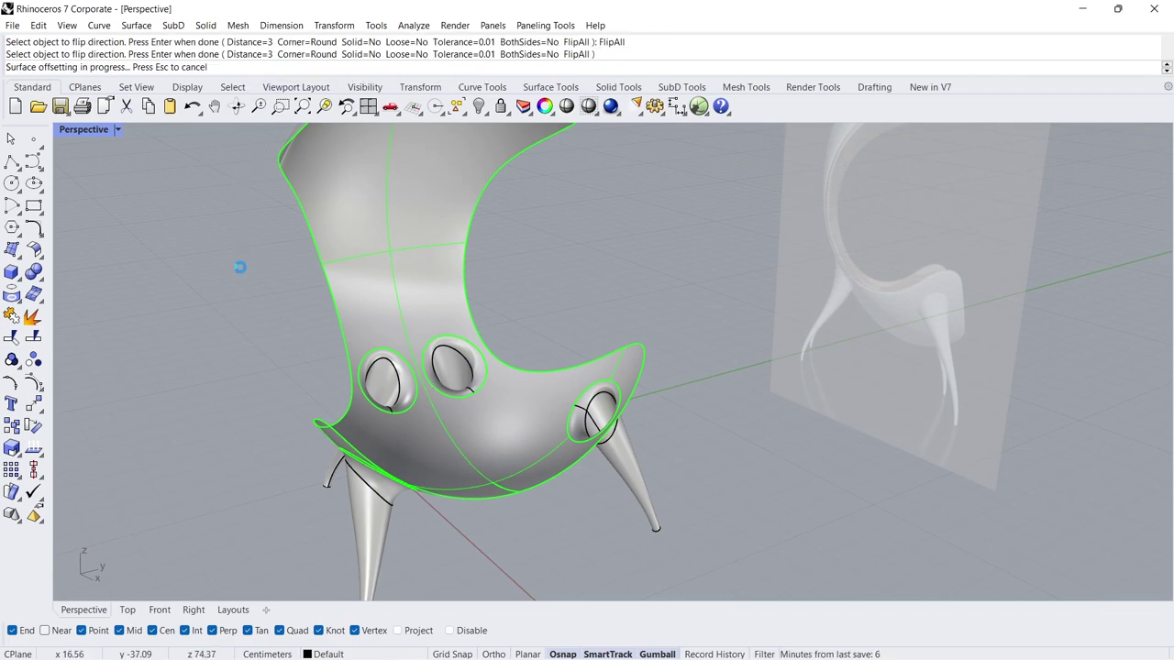
pyautogui.press('Escape')
pyautogui.scroll(3, 450, 401)
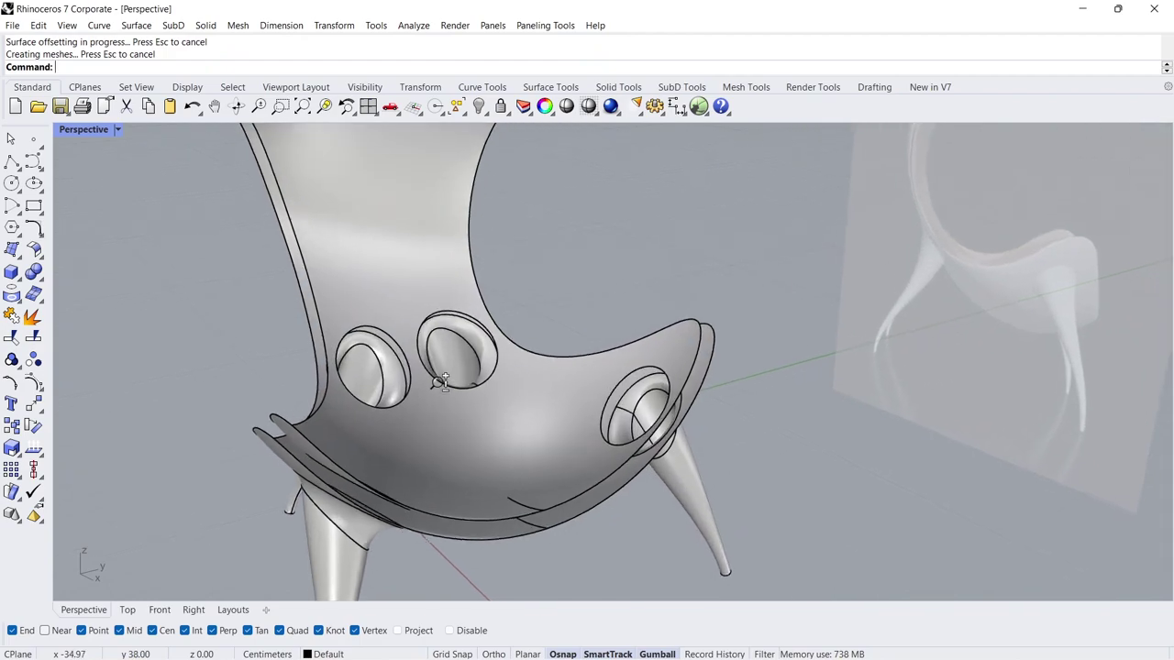
pyautogui.scroll(2, 440, 390)
pyautogui.moveTo(434, 379); pyautogui.dragTo(404, 406, button='right')
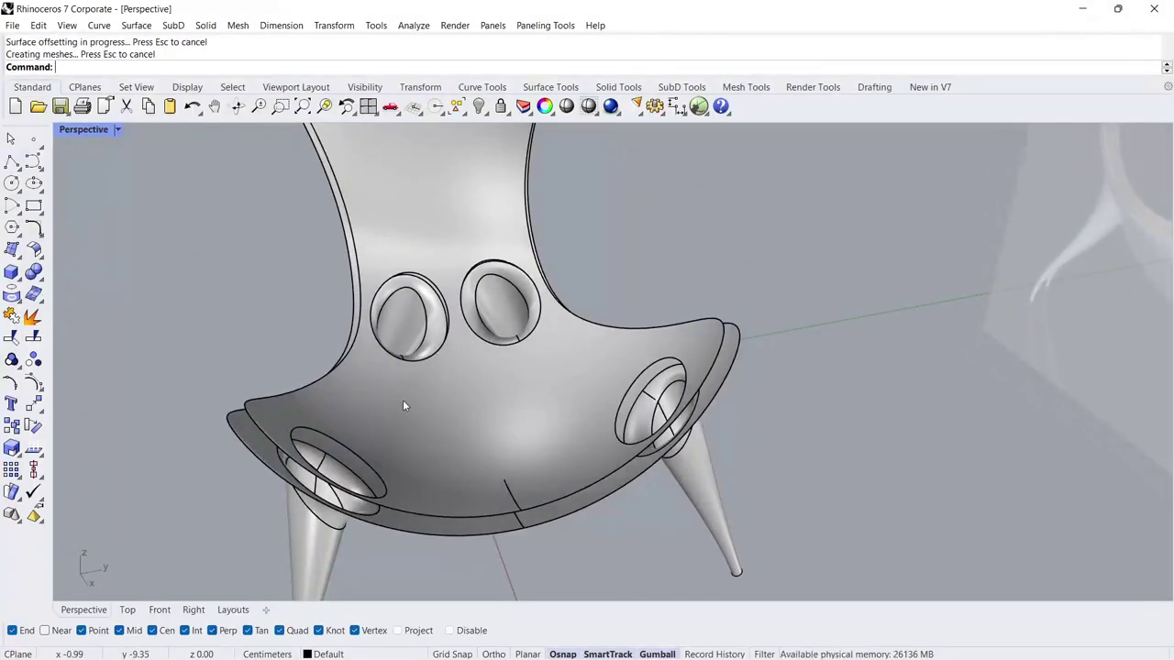
# Untrim the four leg holes in the offset seat surface
pyautogui.click(35, 252)
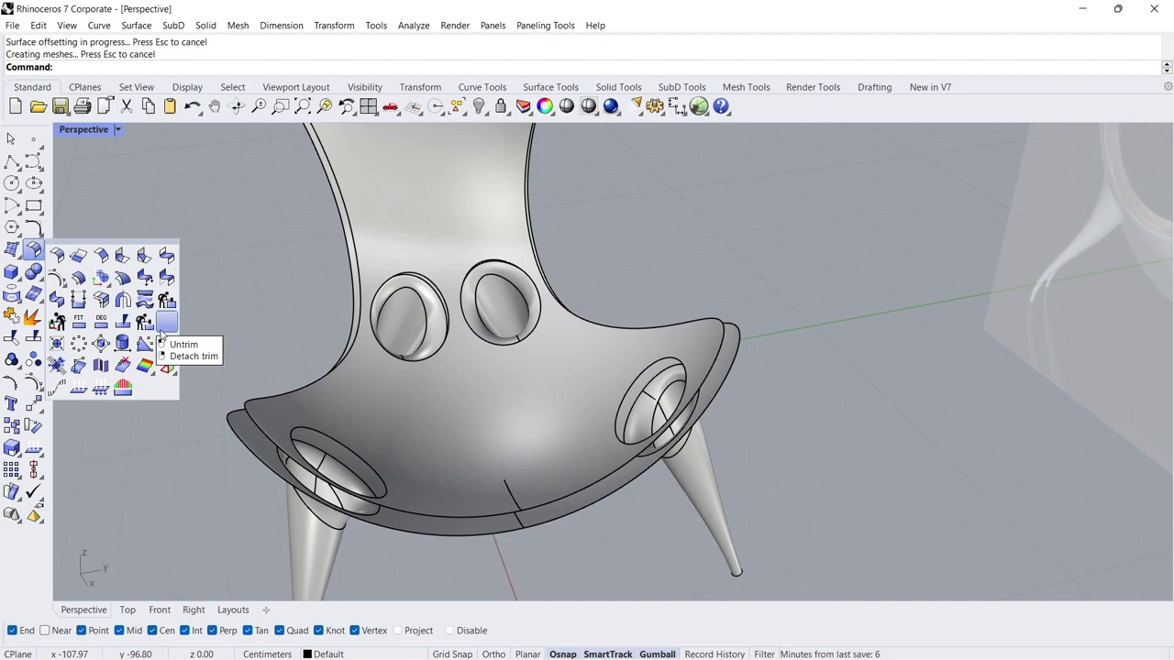
pyautogui.click(144, 342)
pyautogui.click(425, 275)
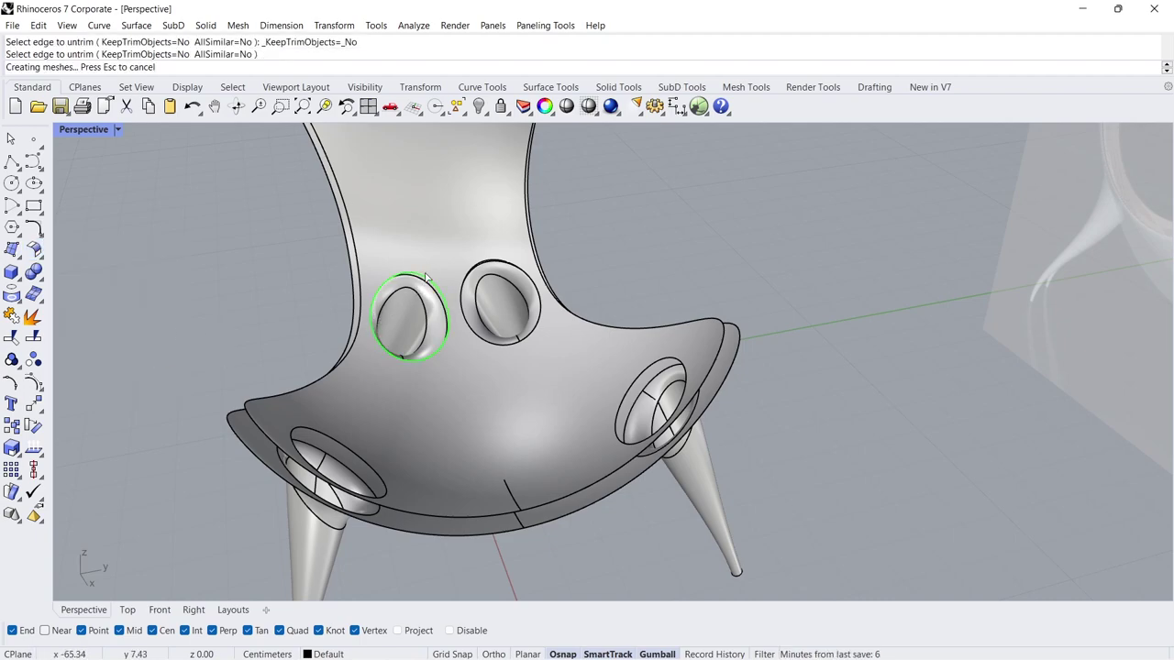
pyautogui.click(479, 264)
pyautogui.click(315, 427)
pyautogui.click(628, 393)
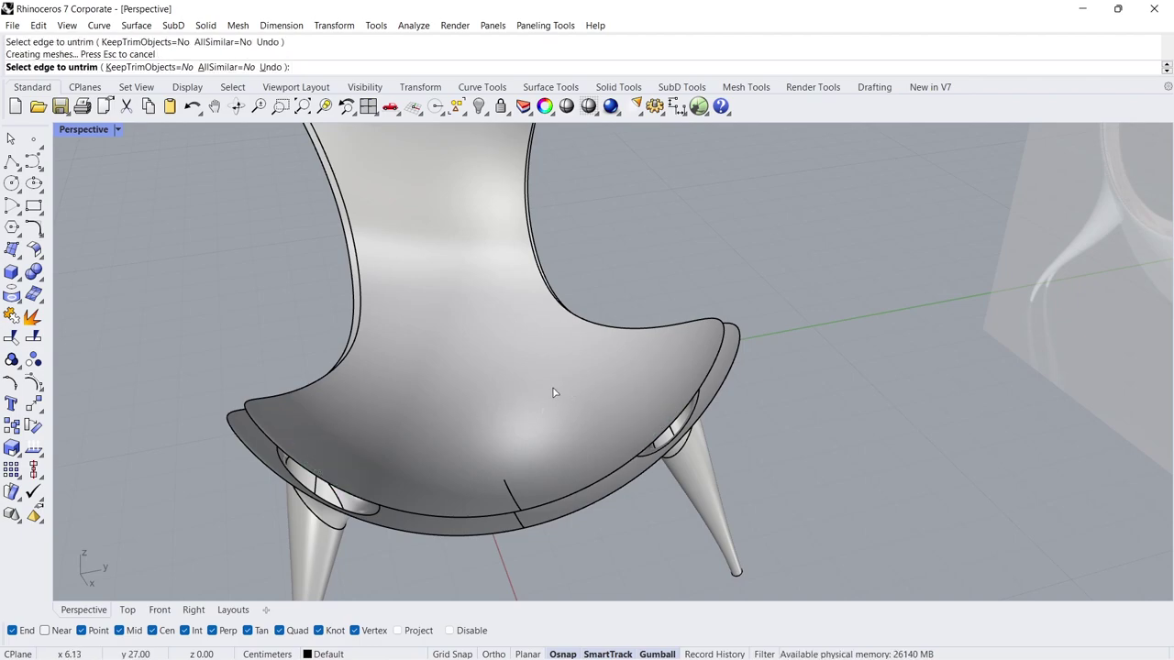
pyautogui.press('Return')
pyautogui.moveTo(456, 406); pyautogui.dragTo(492, 382, button='right')
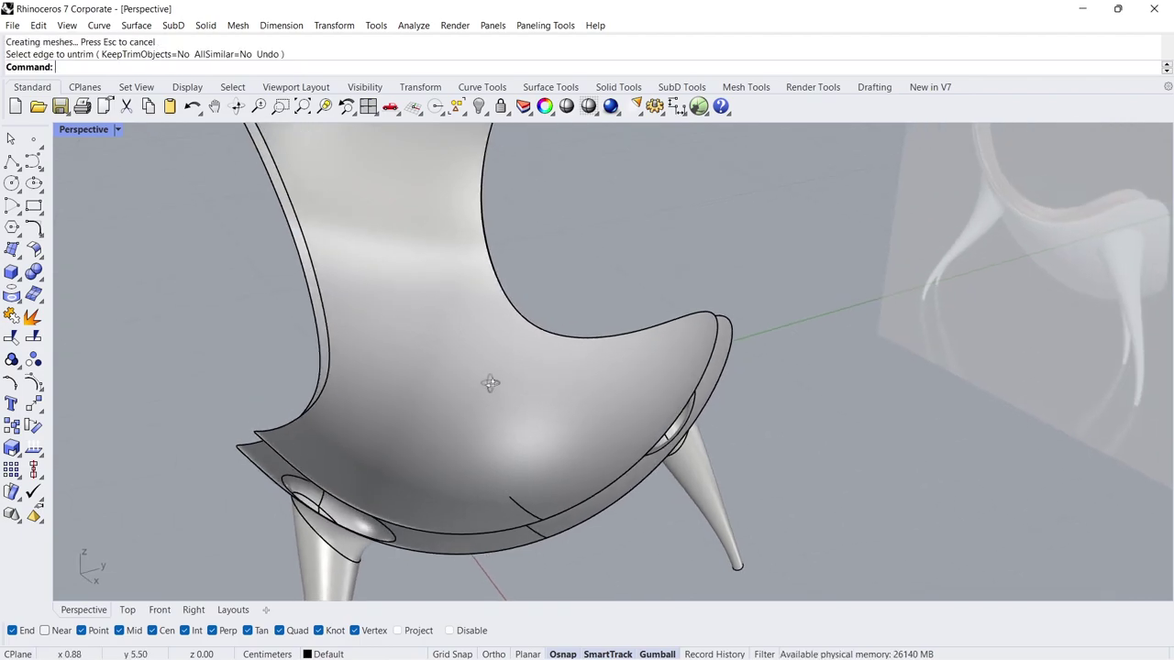
# Blend the seat's inner edge chain to the outer rim edge, then select all chair surfaces
pyautogui.click(34, 249)
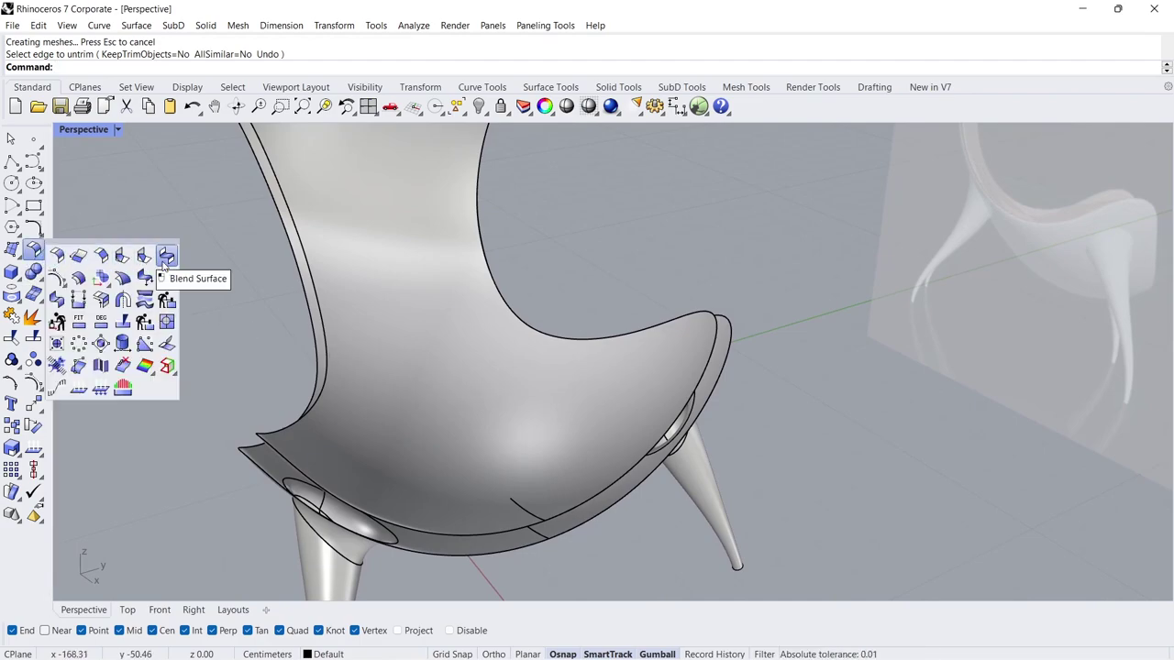
pyautogui.click(165, 261)
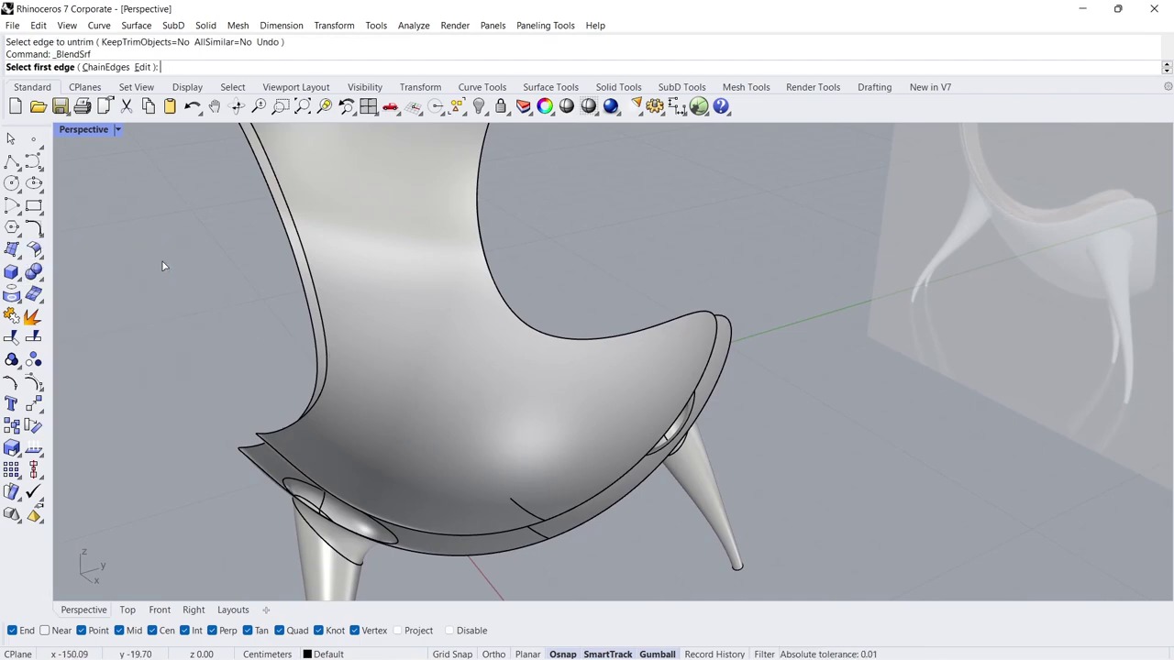
pyautogui.click(113, 69)
pyautogui.click(515, 530)
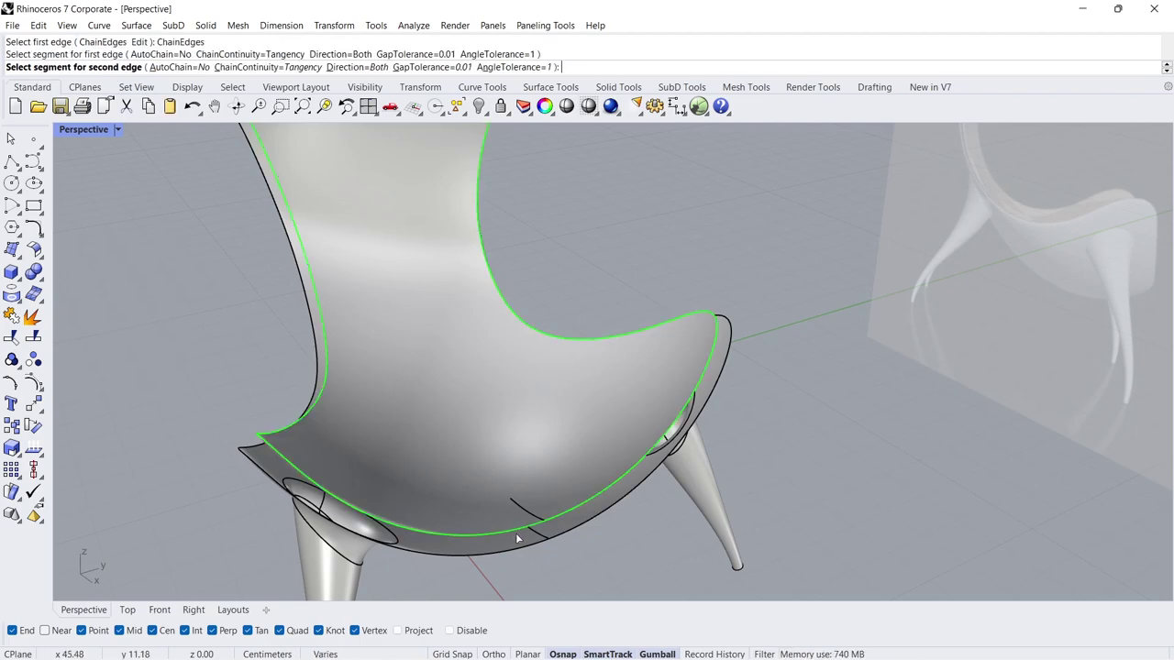
pyautogui.click(523, 552)
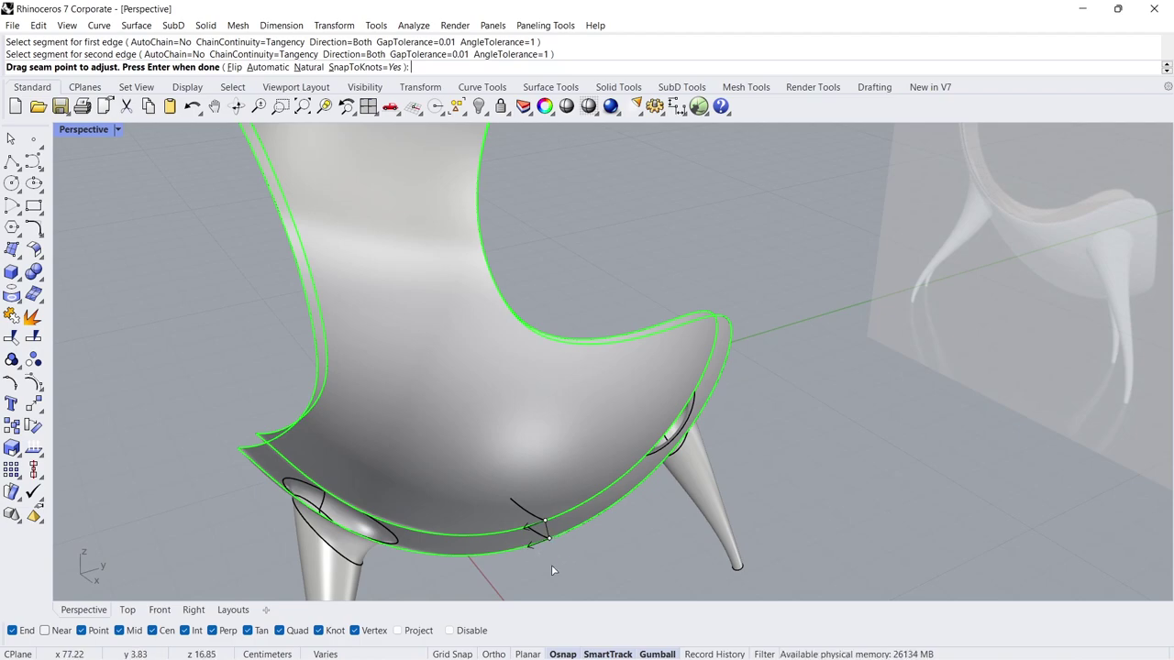
pyautogui.press('Return')
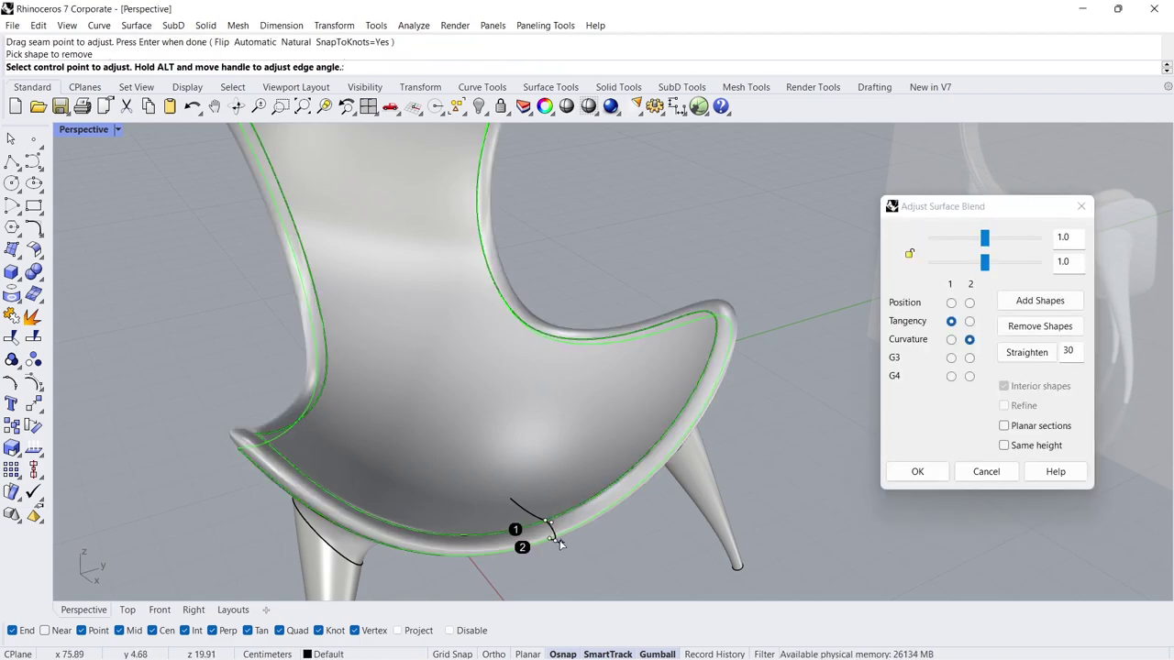
pyautogui.moveTo(581, 502); pyautogui.dragTo(601, 480, button='right')
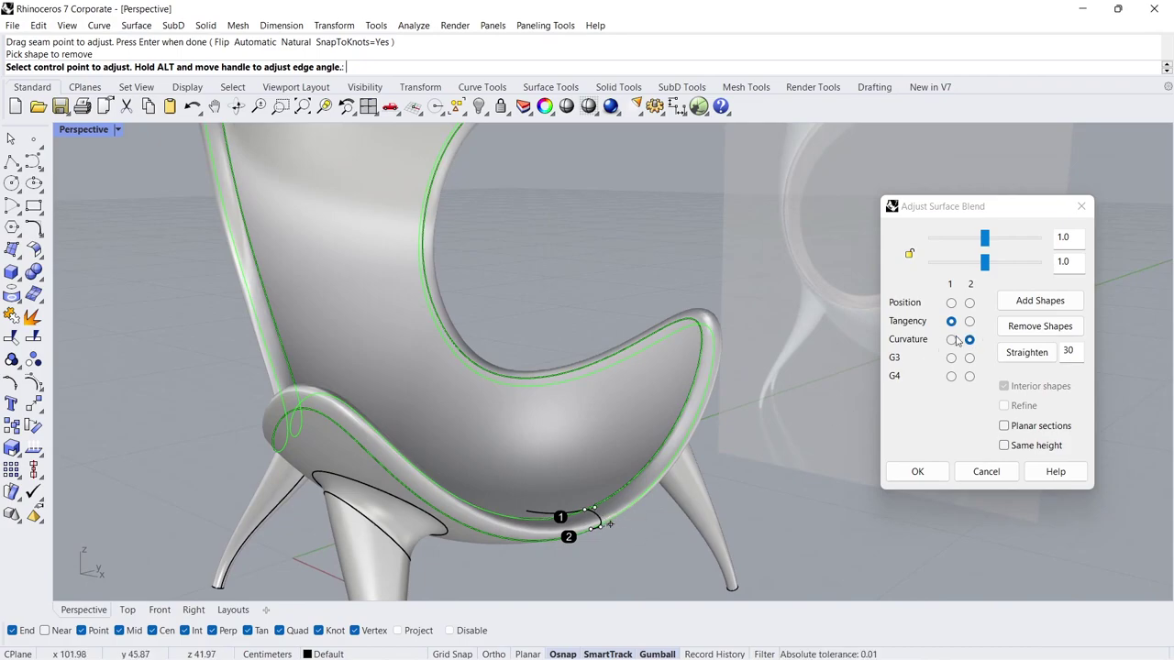
pyautogui.click(918, 471)
pyautogui.moveTo(487, 377)
pyautogui.keyDown('ctrl'); pyautogui.mouseDown(button='right')
pyautogui.moveTo(466, 413)
pyautogui.moveTo(570, 279)
pyautogui.mouseUp(button='right'); pyautogui.keyUp('ctrl')
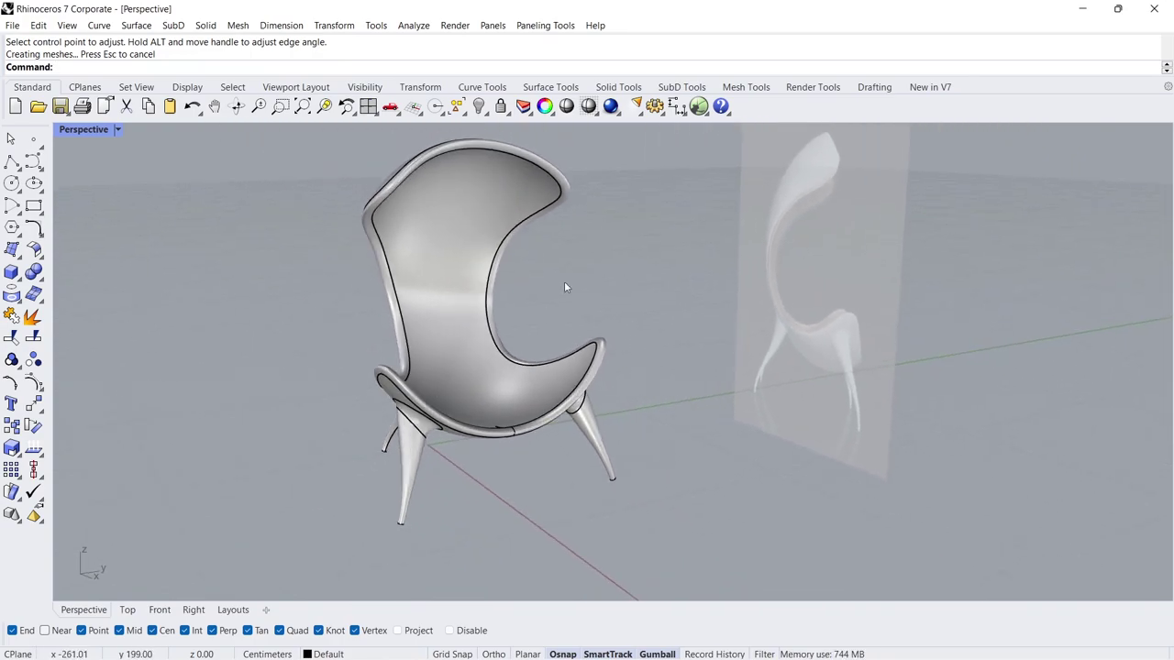
pyautogui.moveTo(639, 160); pyautogui.dragTo(347, 442)
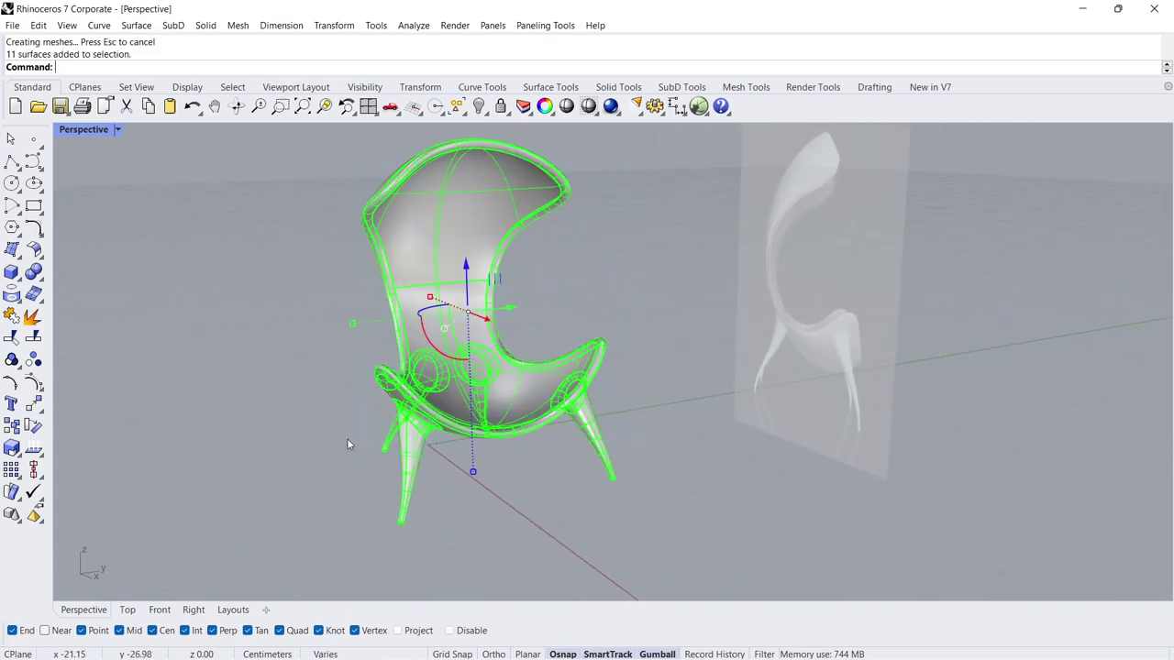
# Join all eleven selected chair surfaces into one open polysurface
pyautogui.click(13, 318)
pyautogui.press('Escape')
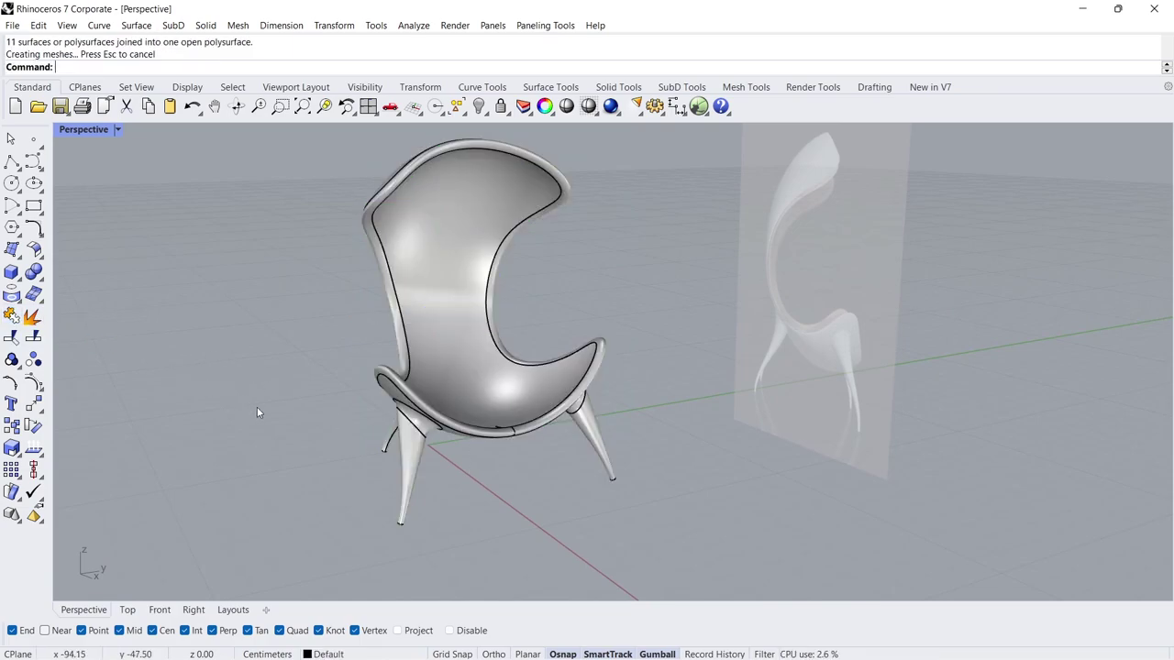
pyautogui.moveTo(296, 417); pyautogui.dragTo(351, 402, button='right')
pyautogui.click(16, 255)
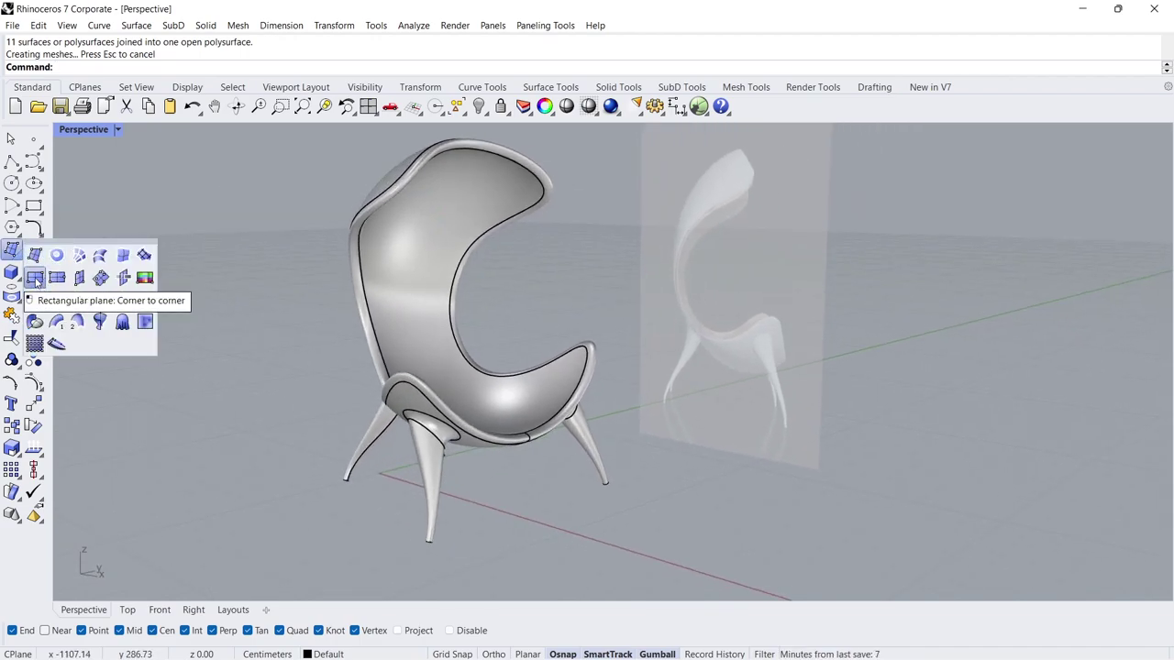
# Draw a corner-to-corner rectangular plane beneath the chair
pyautogui.click(56, 277)
pyautogui.click(243, 510)
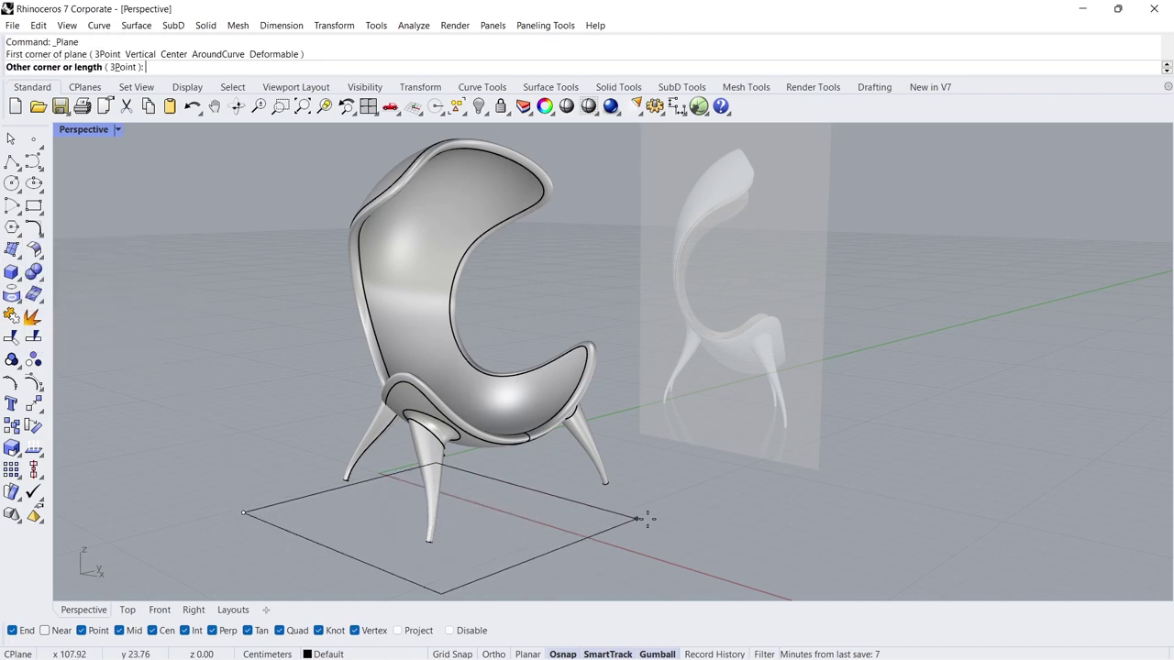
pyautogui.click(722, 487)
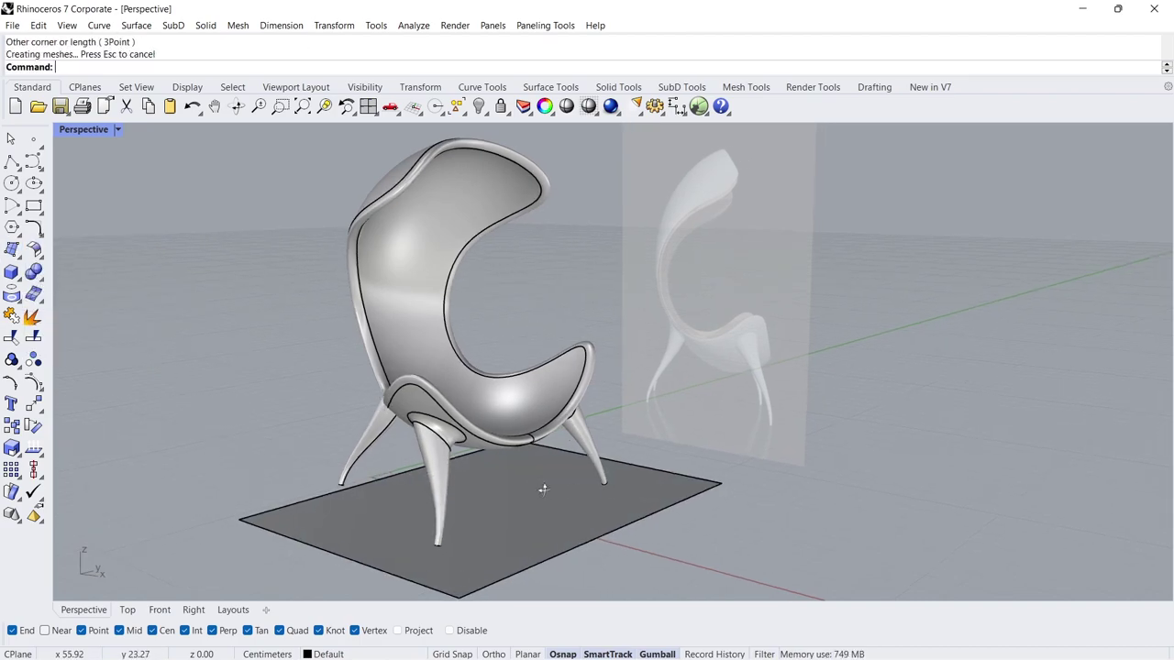
pyautogui.moveTo(545, 487)
pyautogui.mouseDown(button='right')
pyautogui.moveTo(605, 515)
pyautogui.moveTo(628, 505)
pyautogui.moveTo(466, 464)
pyautogui.mouseUp(button='right')
# Raise the plane with the Gumball's Z arrow until the leg tips rest on it
pyautogui.click(638, 523)
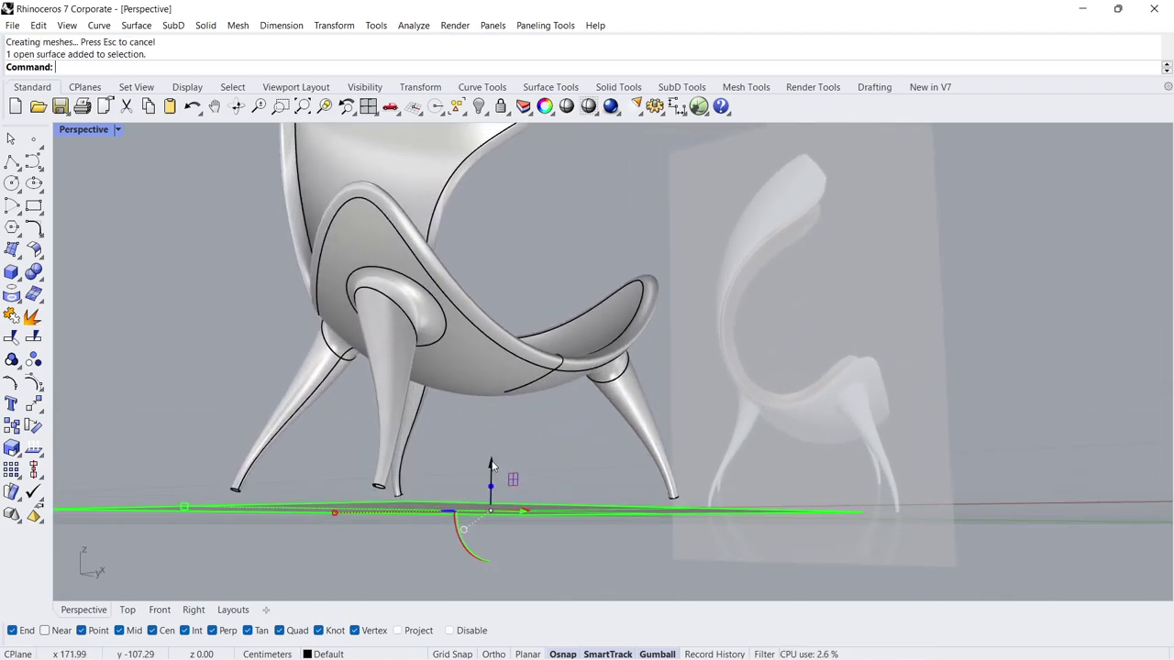
pyautogui.moveTo(491, 465); pyautogui.dragTo(487, 440)
pyautogui.moveTo(487, 440); pyautogui.dragTo(483, 421, button='right')
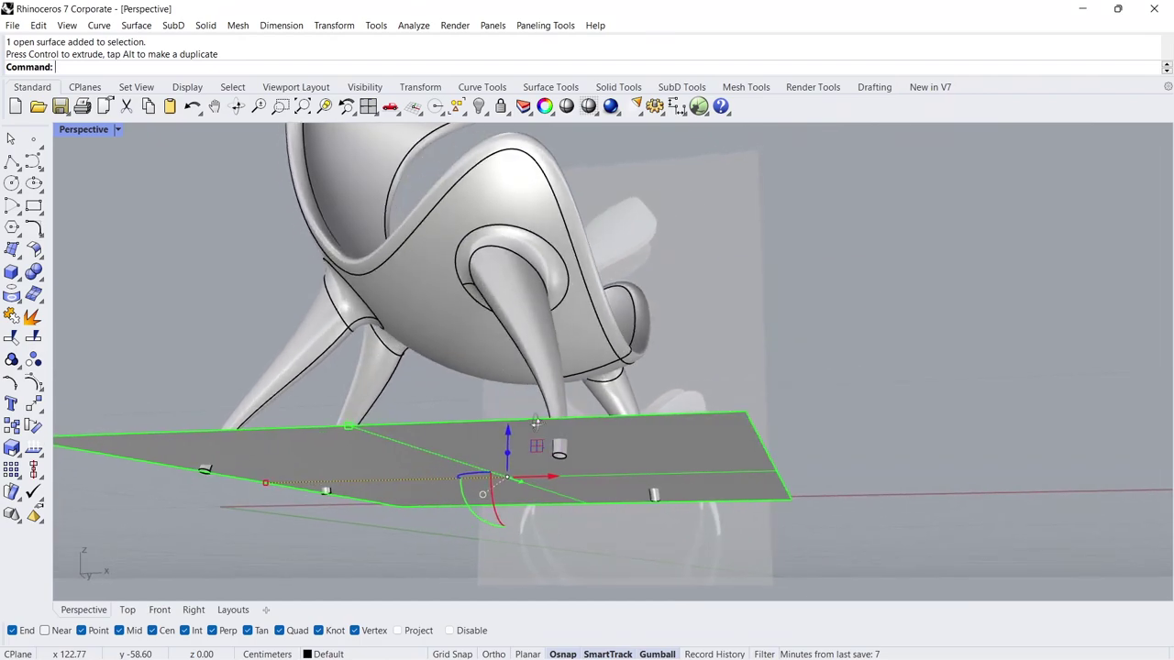
pyautogui.moveTo(484, 424); pyautogui.dragTo(485, 456, button='right')
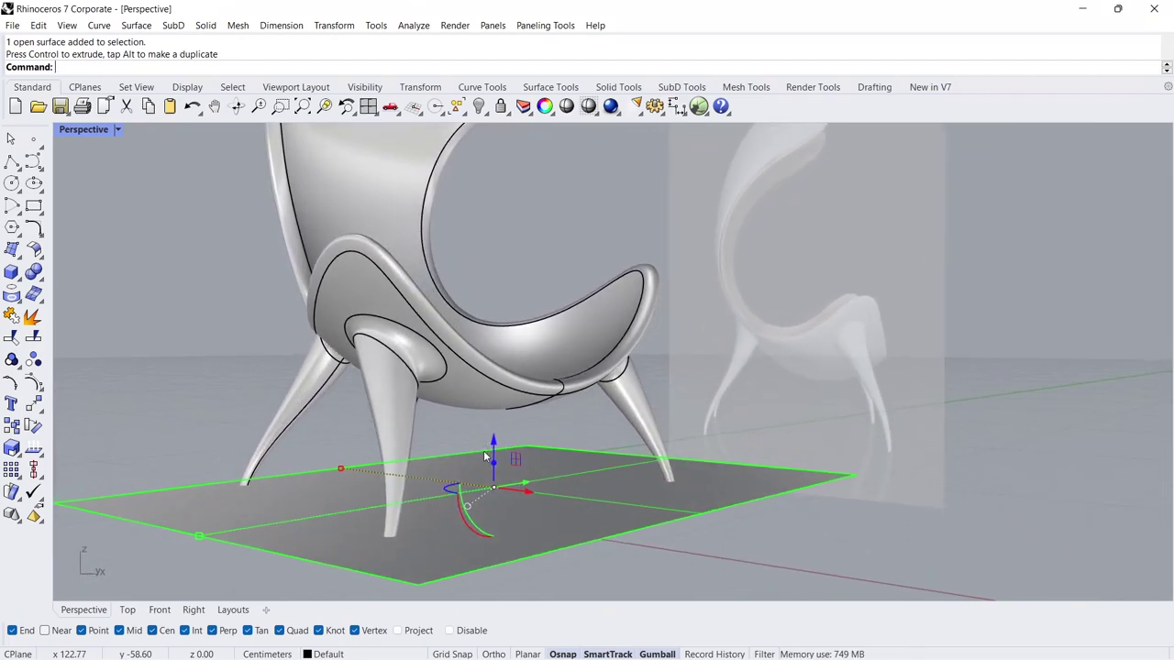
pyautogui.click(220, 400)
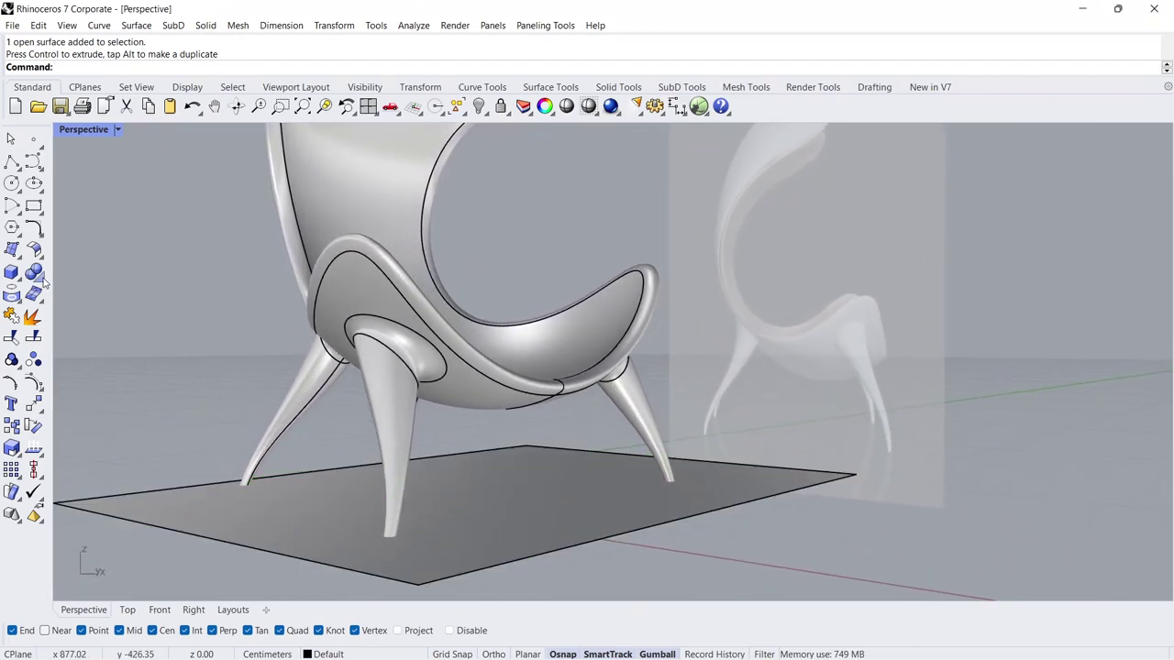
# Merge the chair polysurface and floor plane into one closed solid with flat-cut legs
pyautogui.click(41, 279)
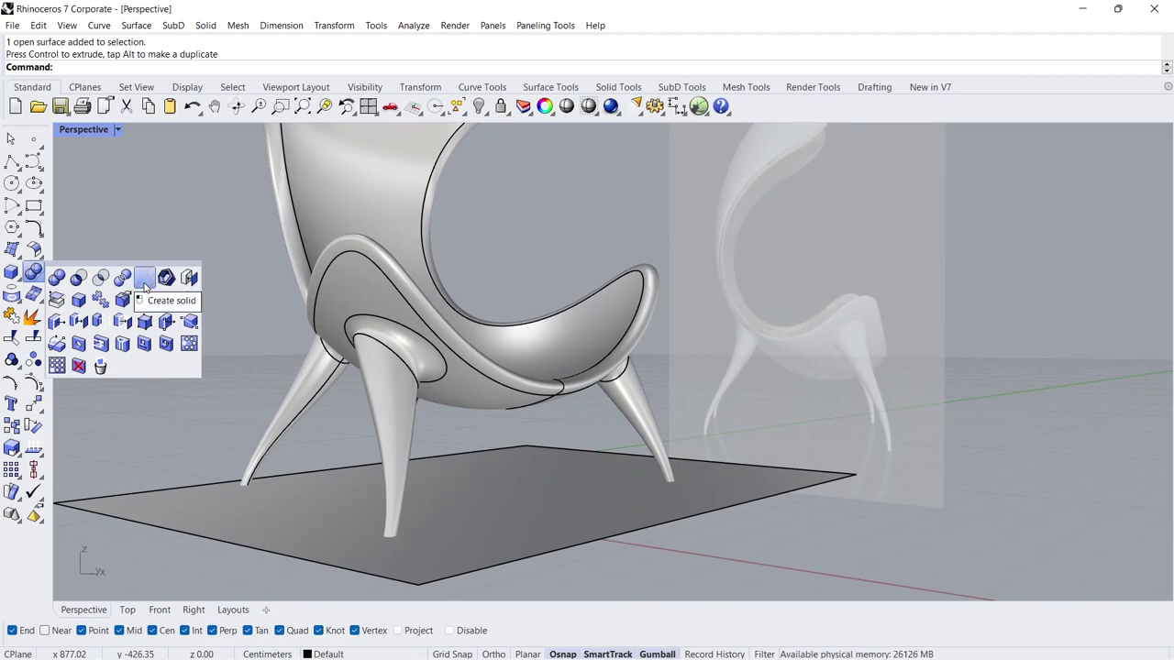
pyautogui.click(145, 277)
pyautogui.click(342, 314)
pyautogui.click(336, 492)
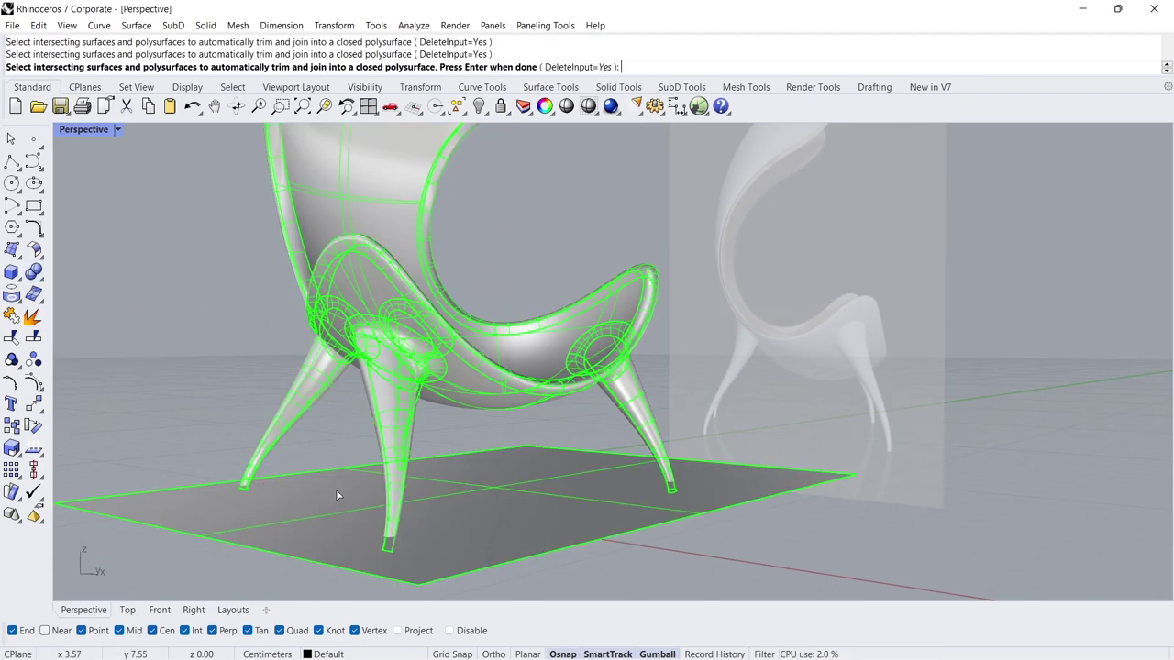
pyautogui.press('Return')
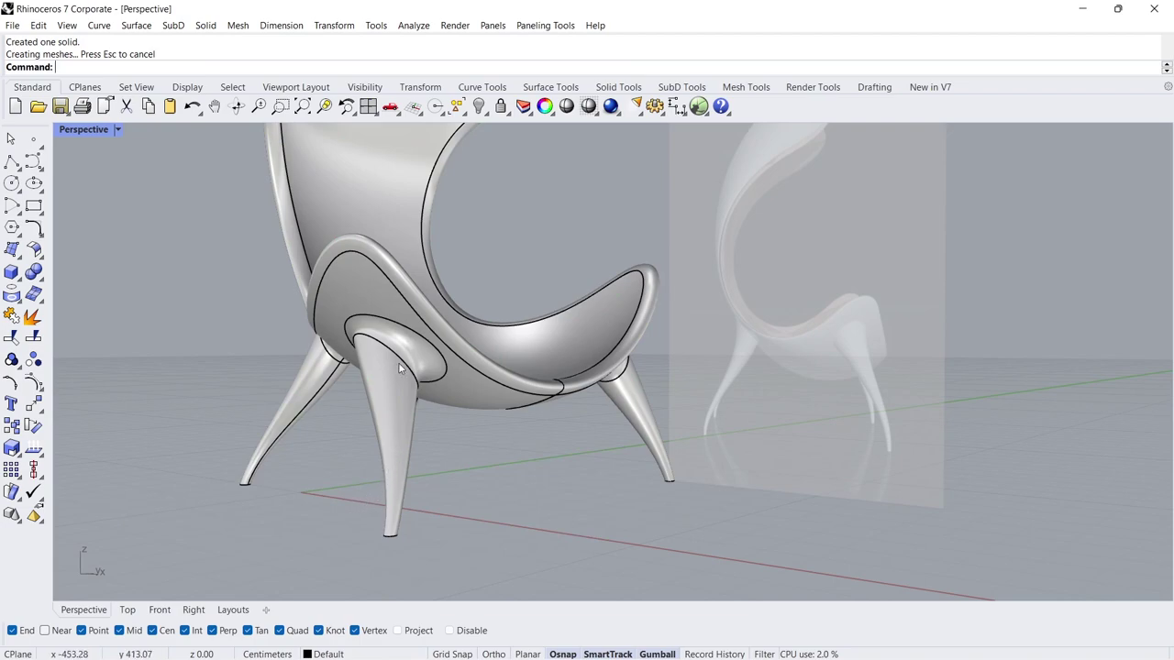
# Check the new chair solid, then zoom out and orbit to frame it
pyautogui.click(389, 327)
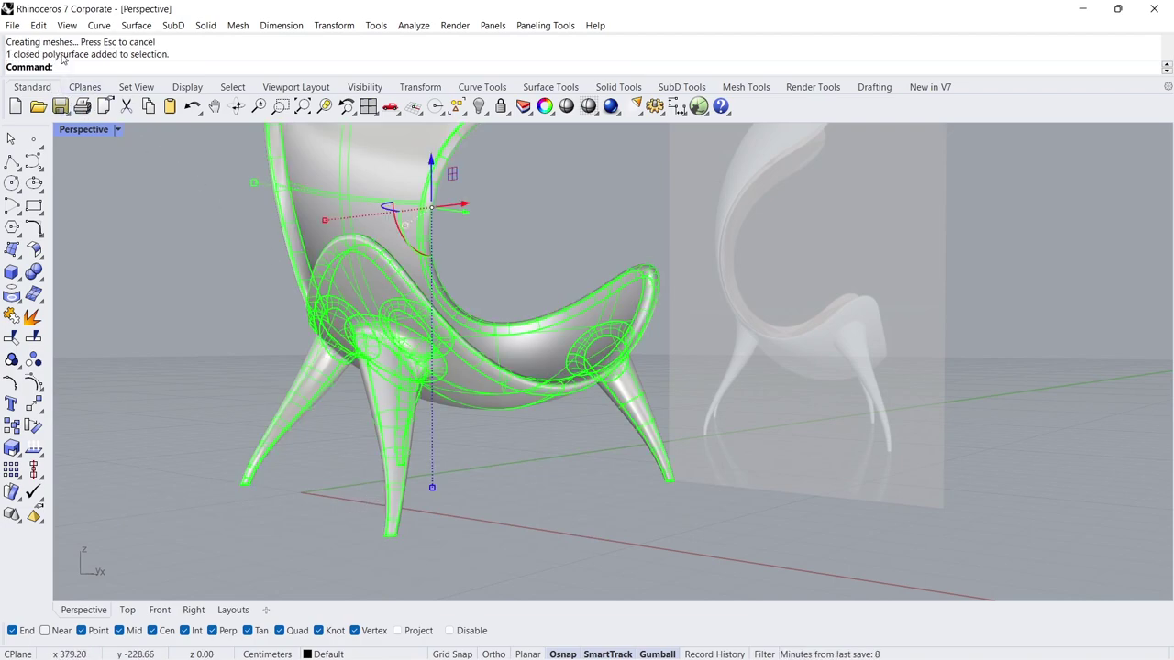
pyautogui.click(170, 316)
pyautogui.moveTo(259, 288); pyautogui.dragTo(273, 369, button='right')
pyautogui.scroll(2, 274, 370)
pyautogui.scroll(2, 312, 402)
pyautogui.scroll(2, 312, 402)
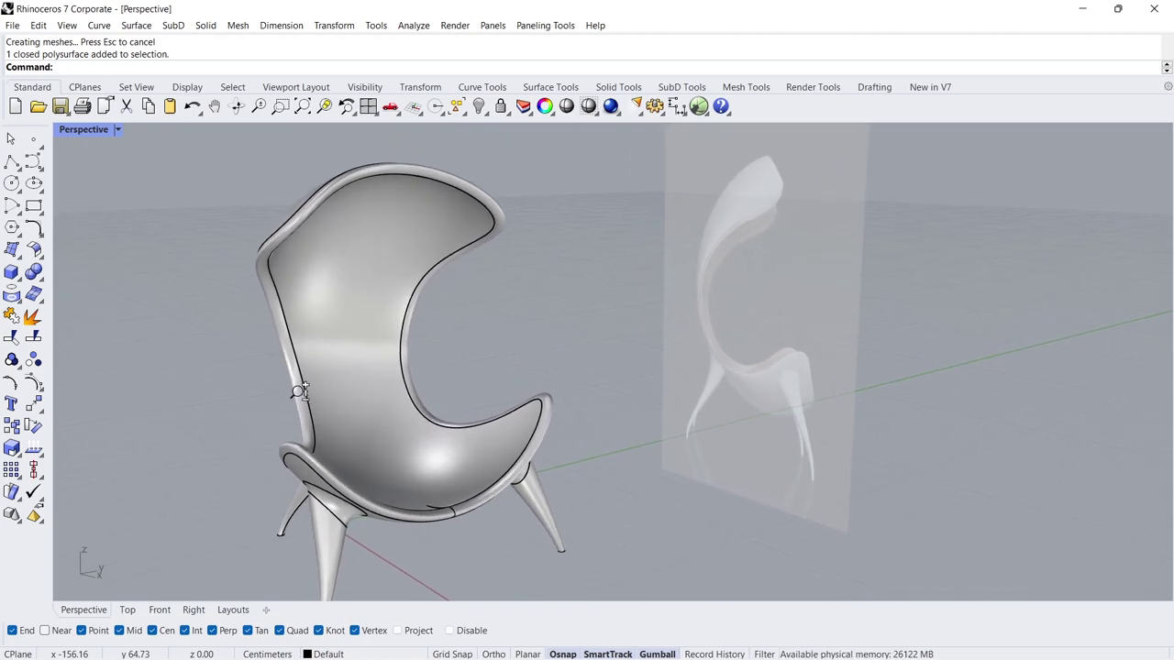
pyautogui.moveTo(310, 381); pyautogui.dragTo(374, 356, button='right')
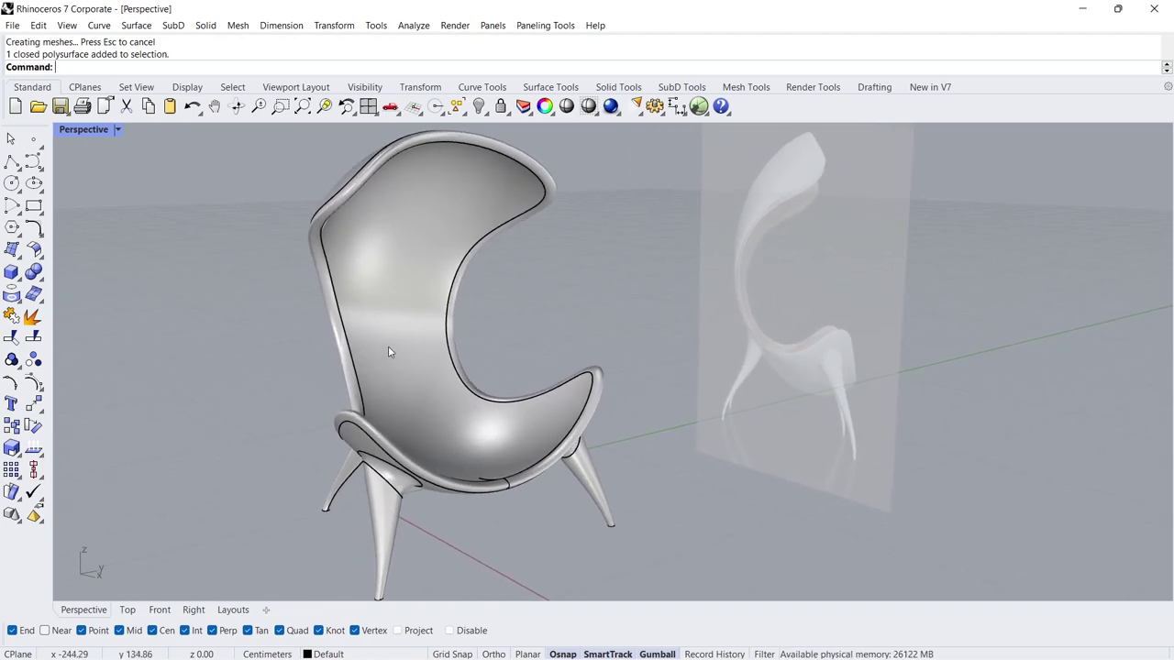
# Offset the inner seat surface with distance 1 and Solid=Yes to form a lining
pyautogui.click(388, 352)
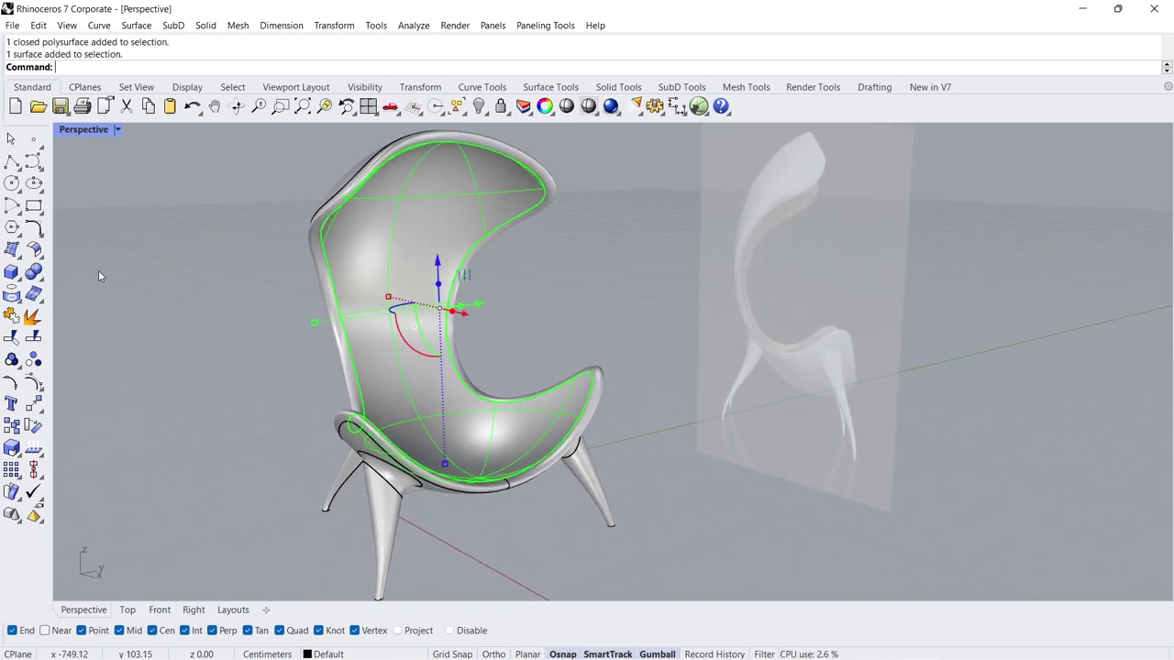
pyautogui.click(37, 258)
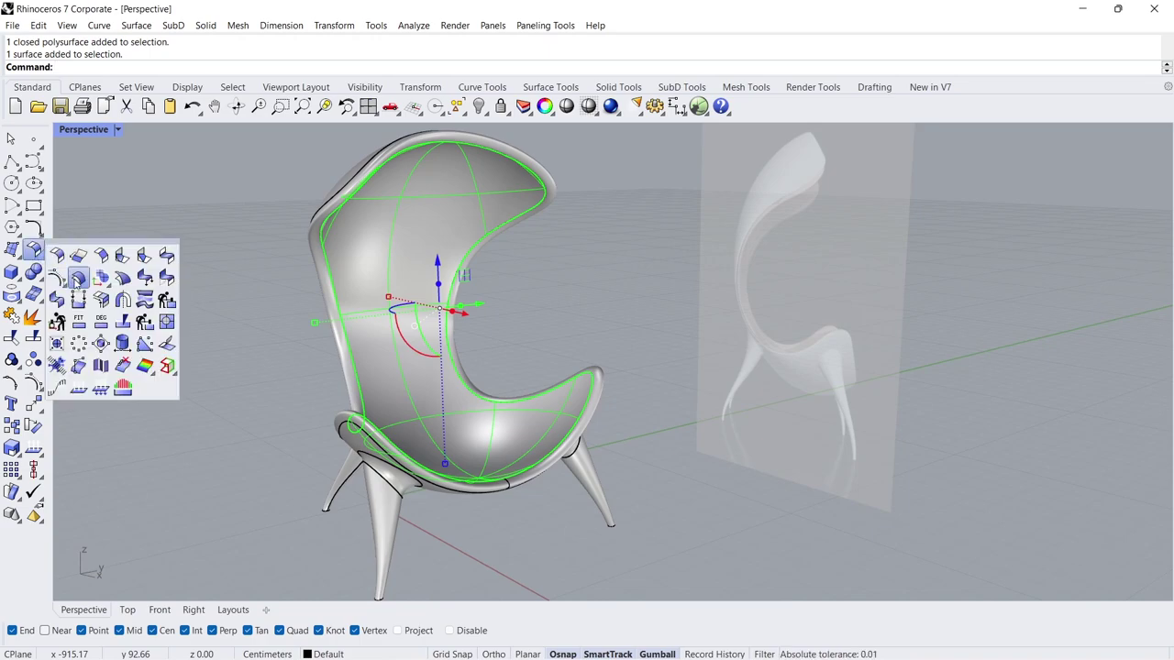
pyautogui.click(77, 278)
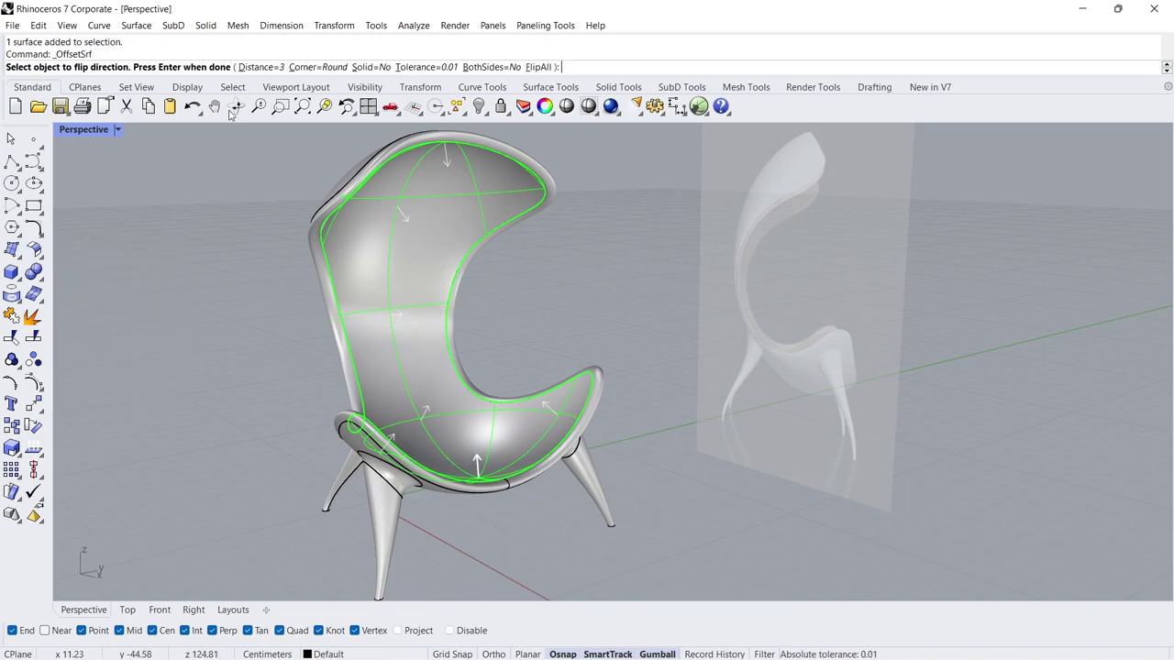
pyautogui.click(259, 68)
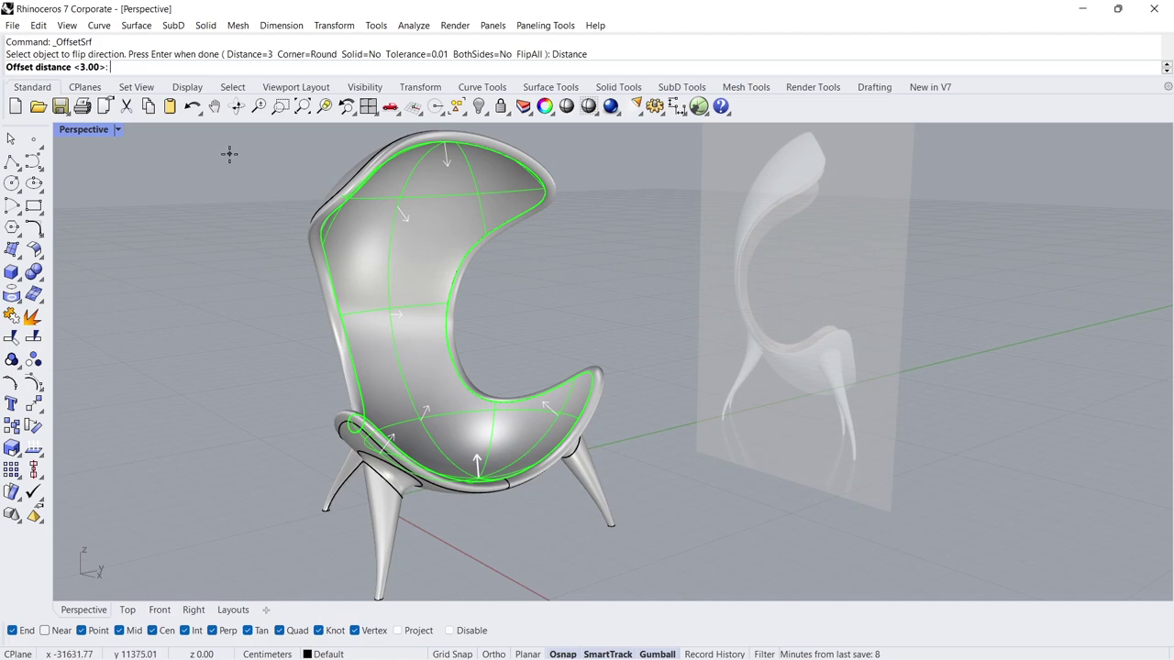
pyautogui.write('1')
pyautogui.press('Return')
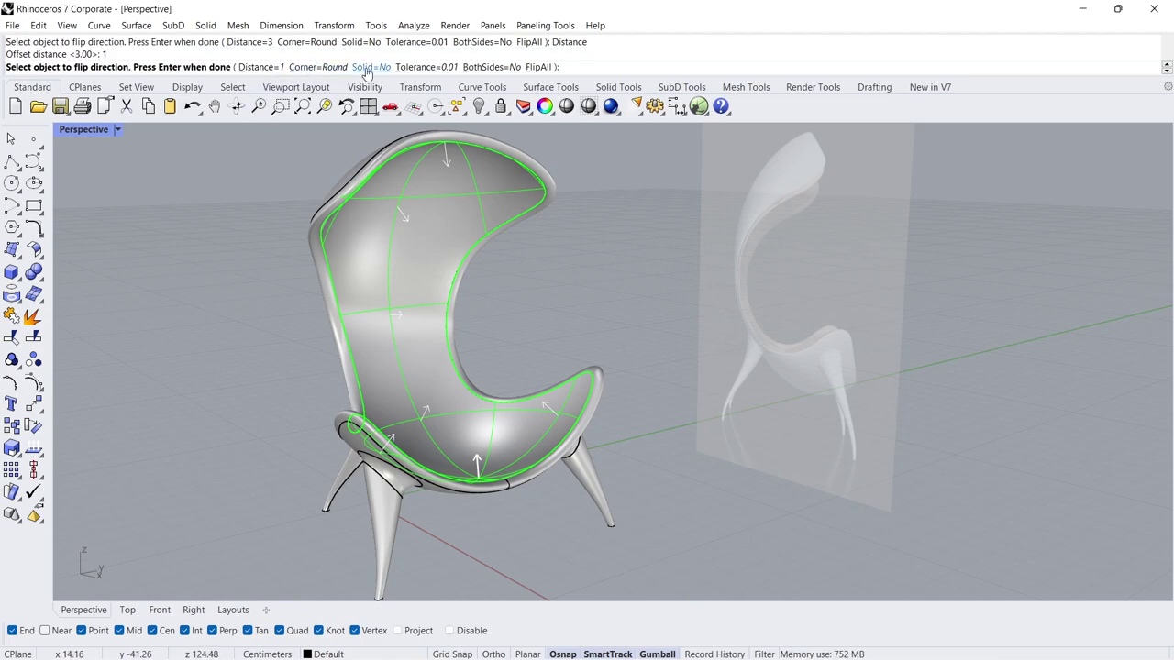
pyautogui.click(367, 67)
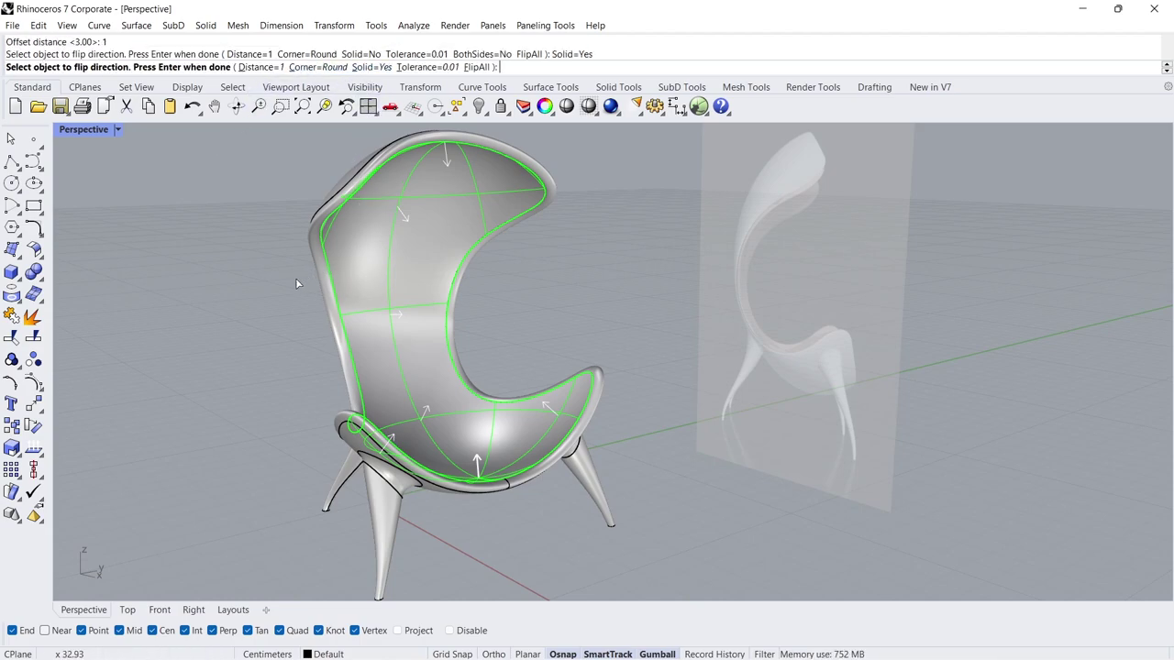
pyautogui.press('Return')
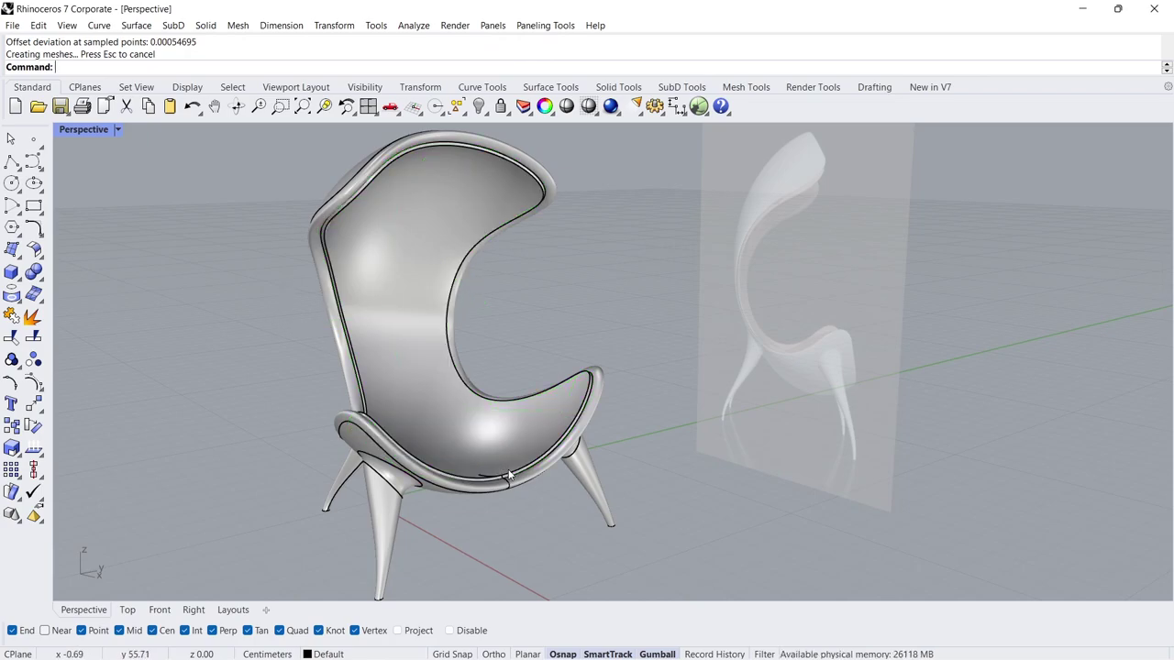
pyautogui.moveTo(509, 477)
pyautogui.keyDown('ctrl'); pyautogui.mouseDown(button='right')
pyautogui.moveTo(500, 385)
pyautogui.moveTo(462, 373)
pyautogui.mouseUp(button='right'); pyautogui.keyUp('ctrl')
pyautogui.click(42, 282)
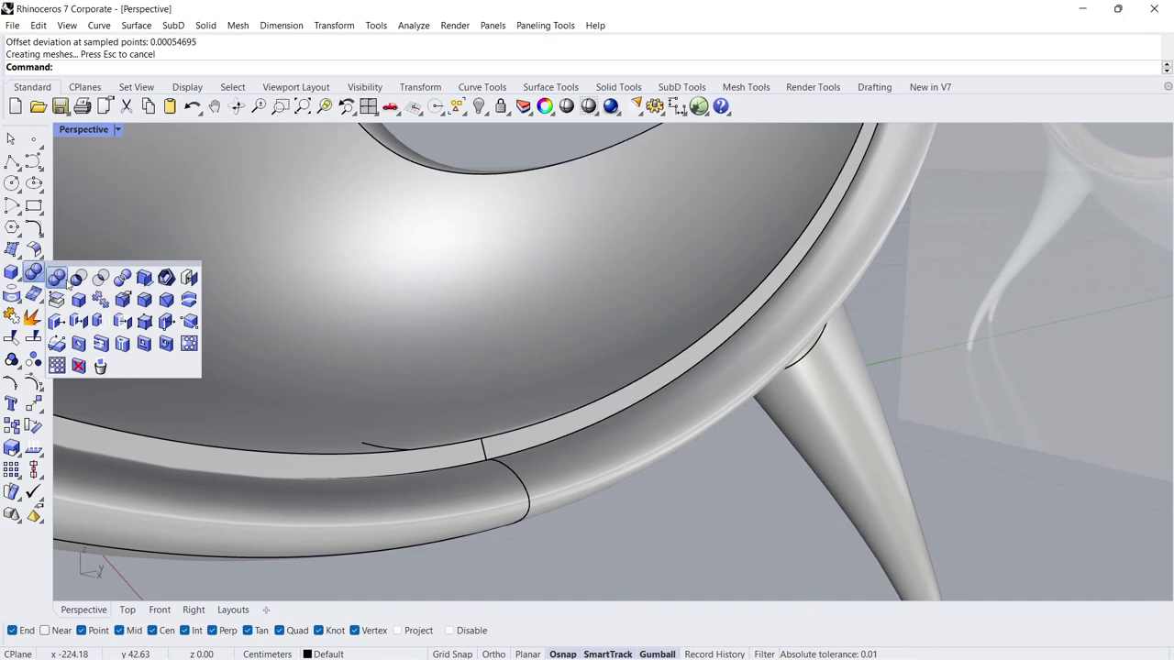
pyautogui.rightClick(143, 301)
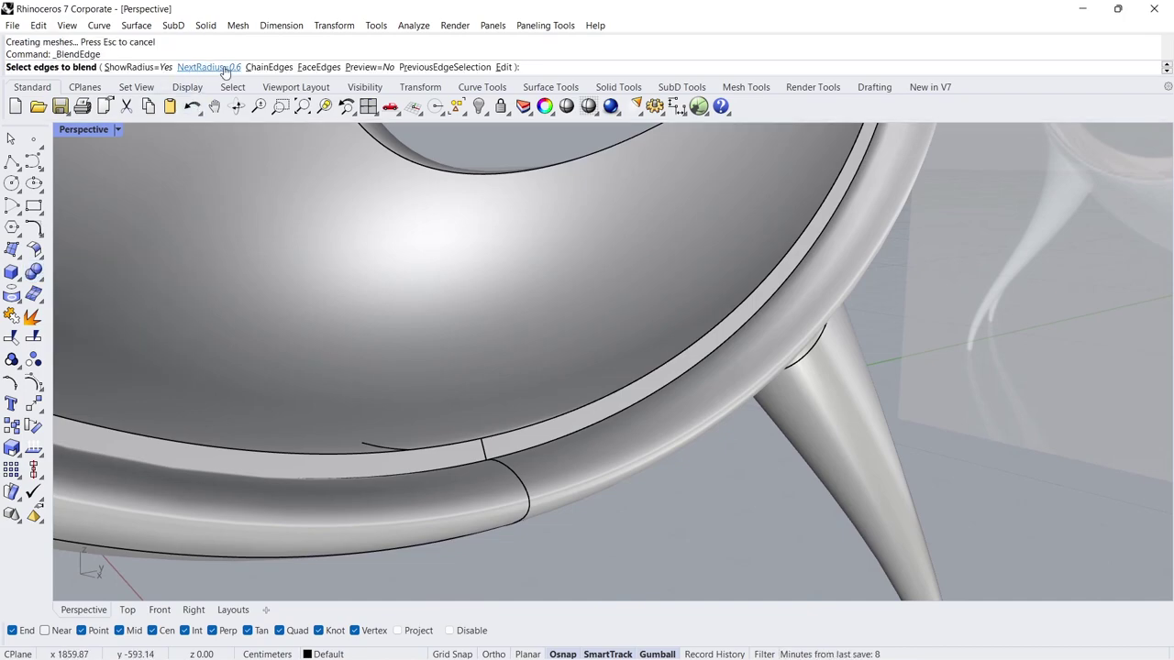
pyautogui.click(518, 430)
pyautogui.press('Return')
pyautogui.press('Return')
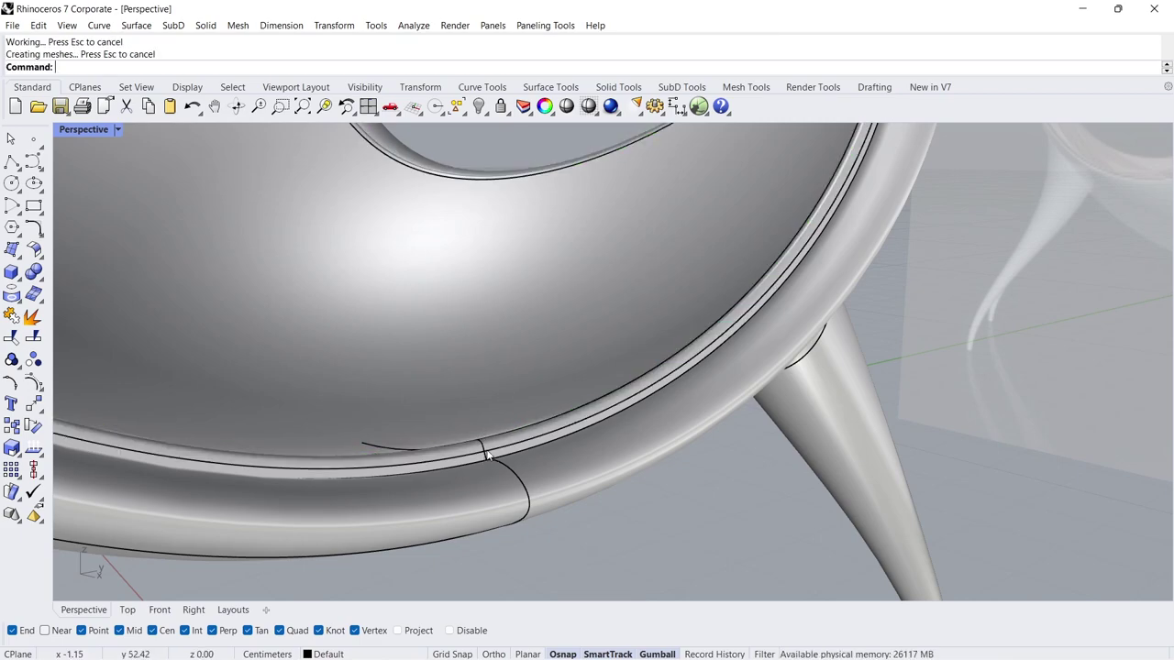
pyautogui.scroll(3, 486, 440)
pyautogui.scroll(3, 495, 404)
pyautogui.scroll(1, 512, 398)
pyautogui.moveTo(513, 396); pyautogui.dragTo(524, 490, button='right')
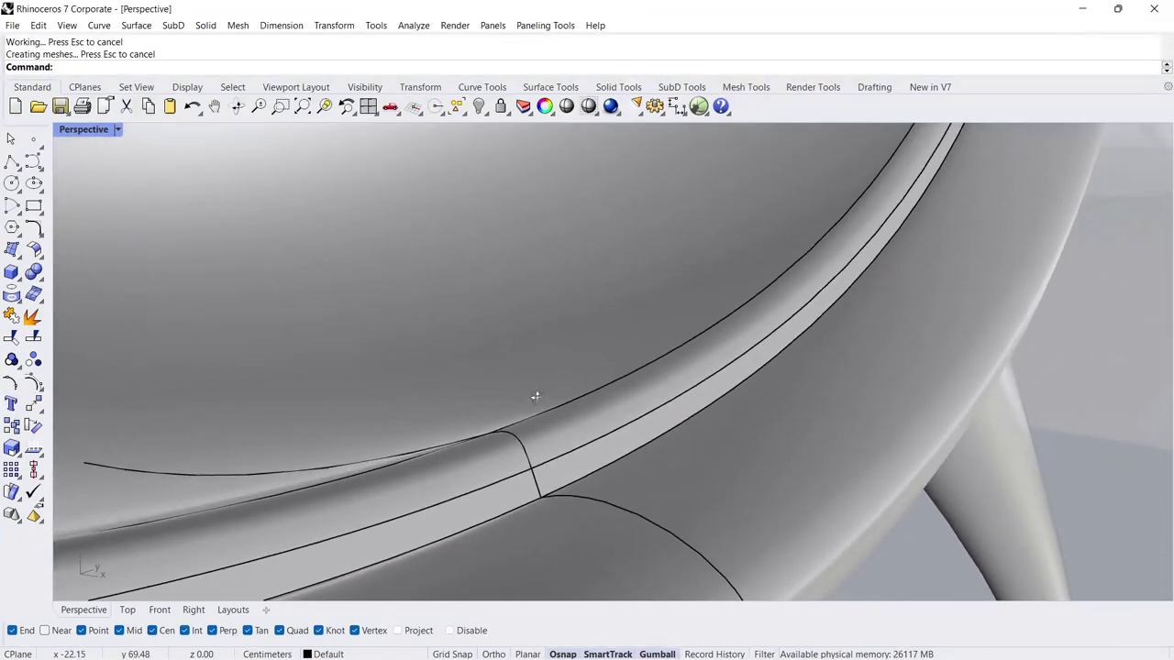
pyautogui.moveTo(488, 399)
pyautogui.keyDown('ctrl'); pyautogui.mouseDown(button='right')
pyautogui.moveTo(477, 563)
pyautogui.moveTo(474, 266)
pyautogui.mouseUp(button='right'); pyautogui.keyUp('ctrl')
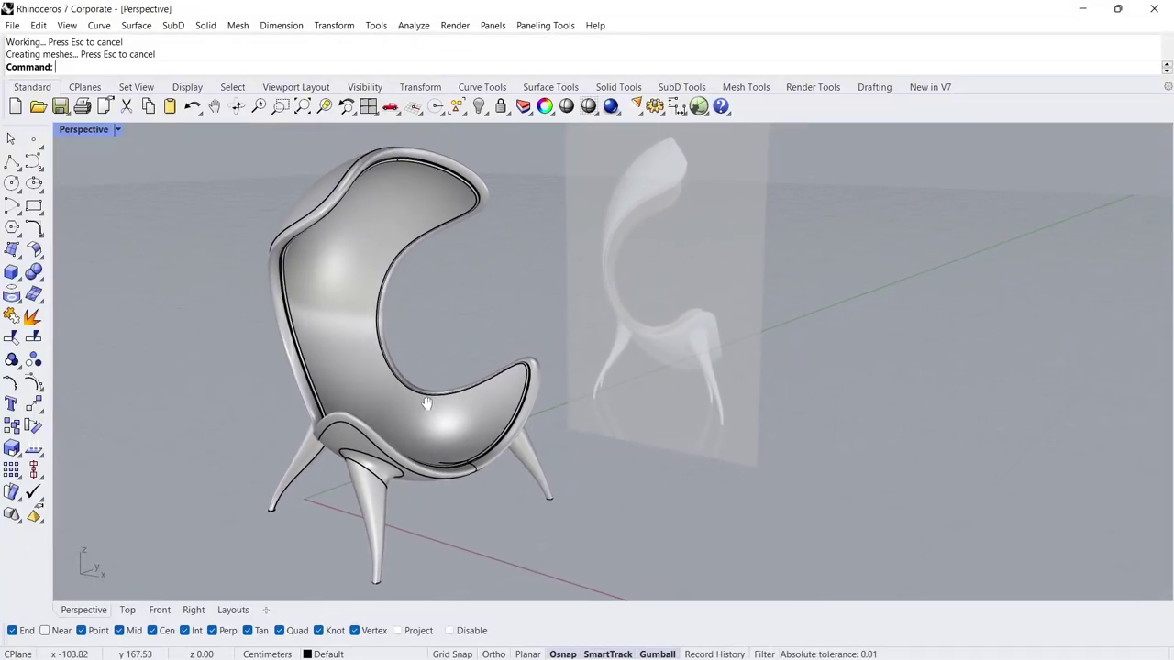
# Unlock the reference backdrop surface and hide it
pyautogui.rightClick(499, 107)
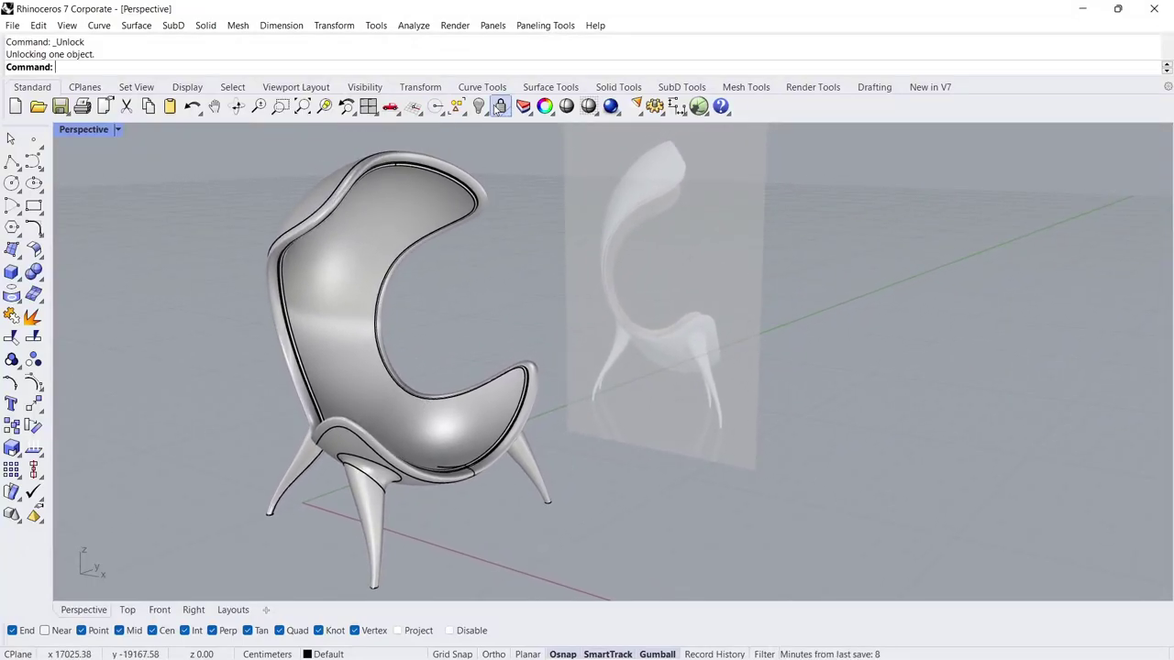
pyautogui.click(614, 269)
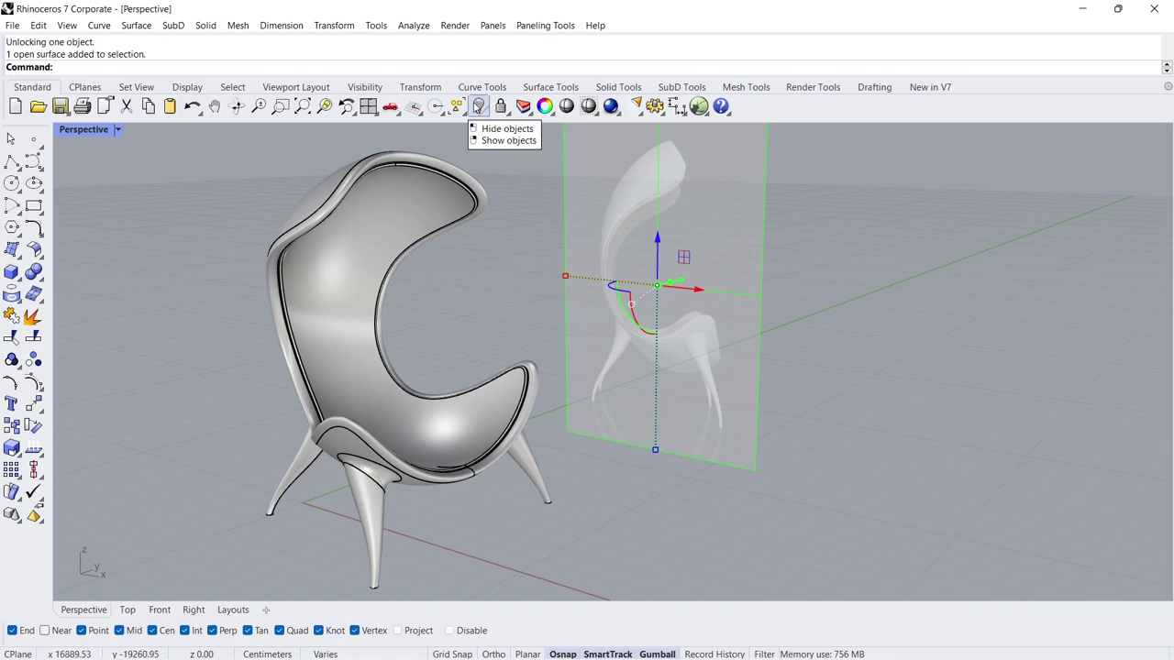
pyautogui.click(478, 107)
# Switch the viewport to Arctic display mode
pyautogui.moveTo(399, 261)
pyautogui.mouseDown(button='right')
pyautogui.moveTo(398, 275)
pyautogui.moveTo(392, 262)
pyautogui.moveTo(450, 197)
pyautogui.mouseUp(button='right')
pyautogui.click(592, 109)
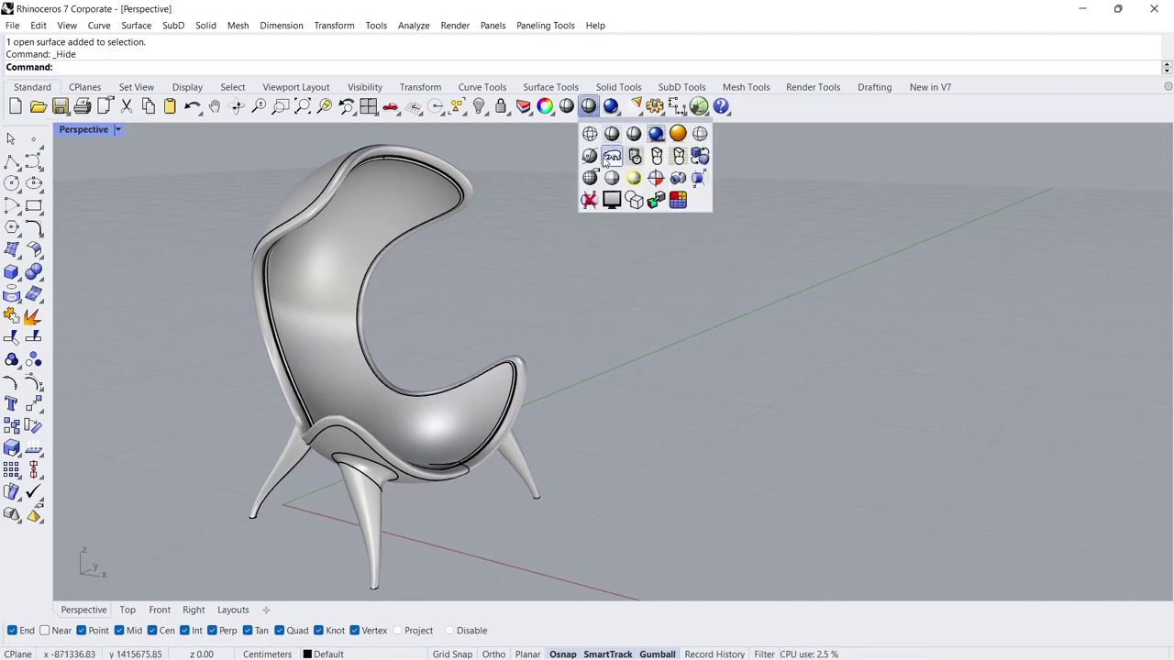
pyautogui.click(611, 157)
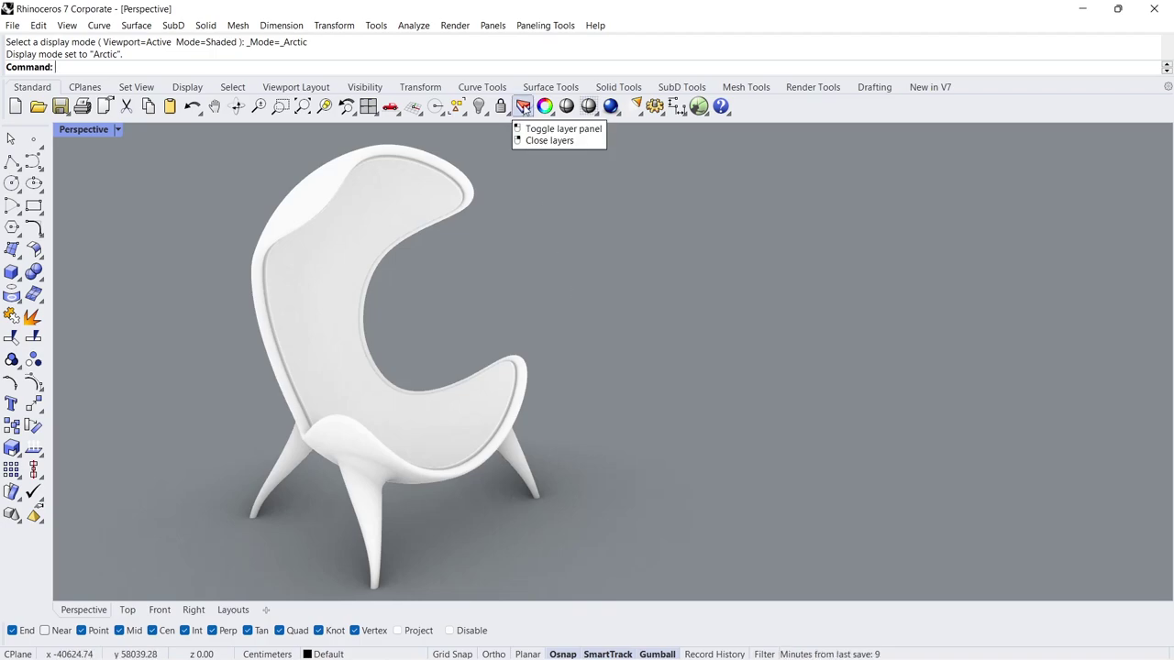
# Move the whole chair onto Layer 01 using the Layers panel
pyautogui.click(523, 108)
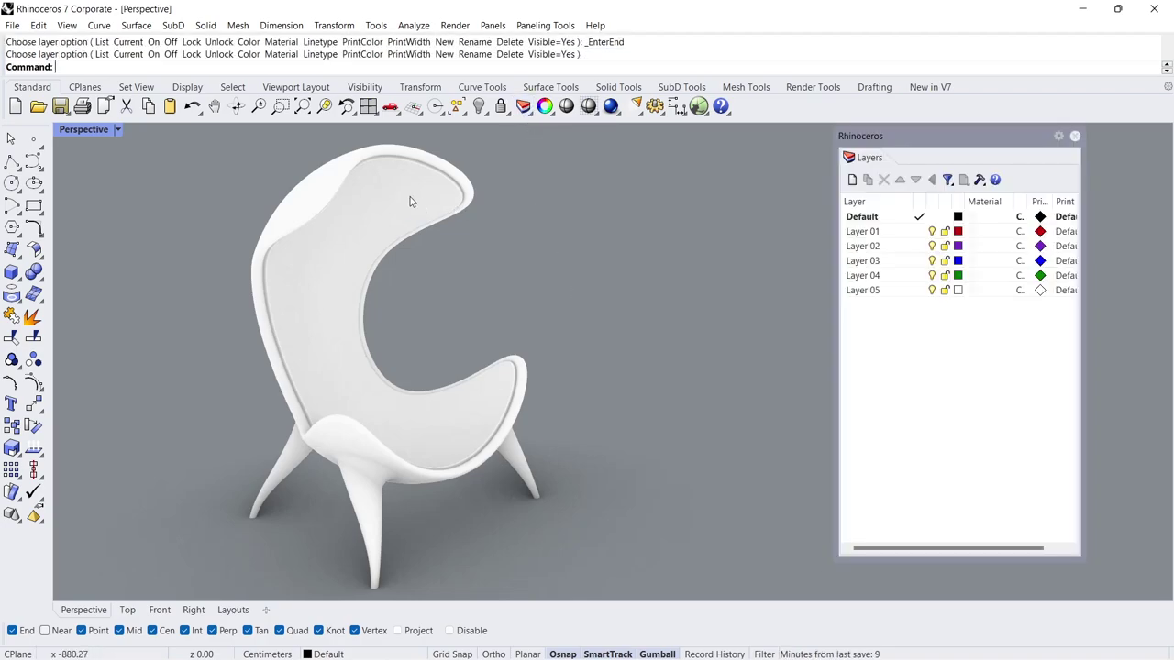
pyautogui.click(342, 179)
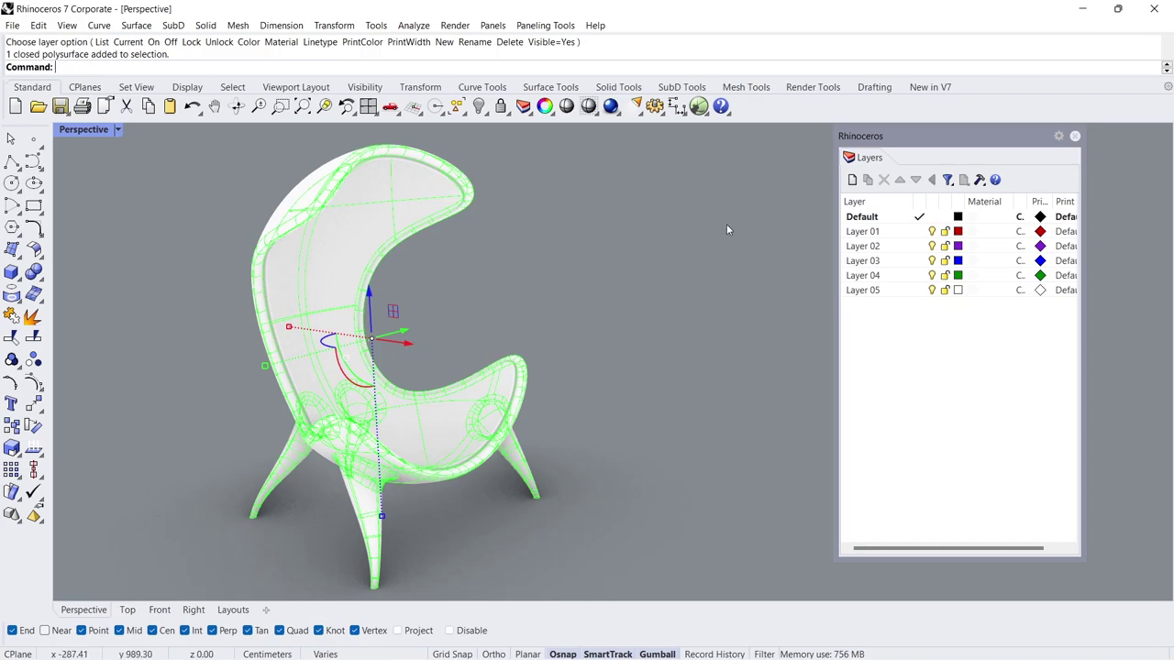
pyautogui.rightClick(863, 232)
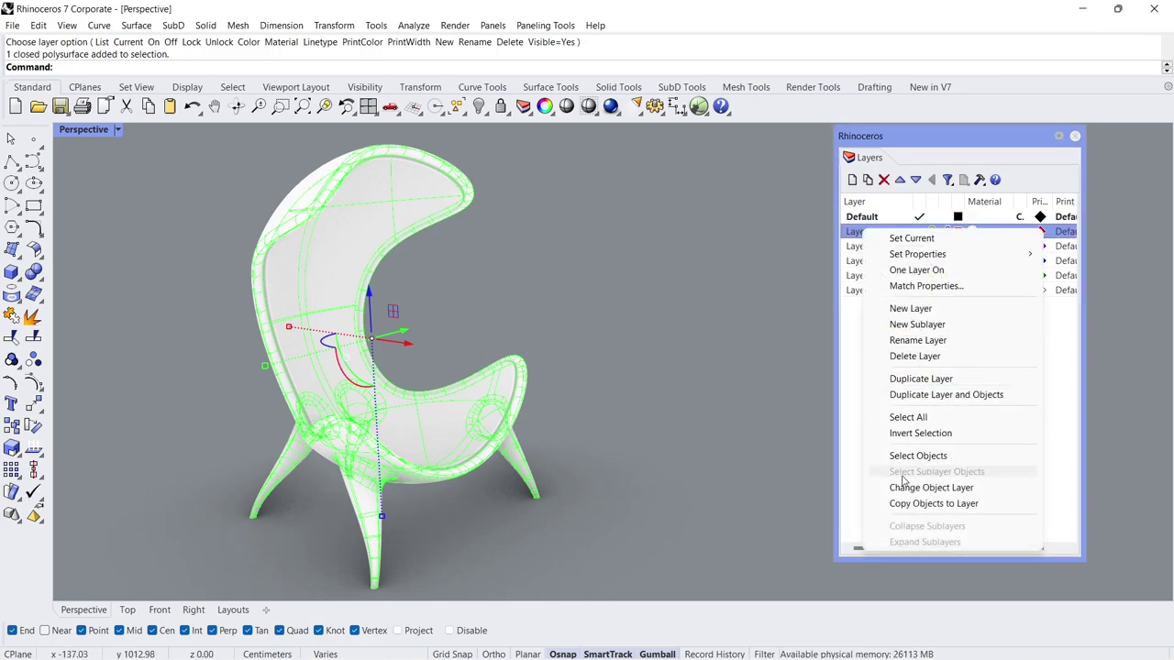
pyautogui.click(908, 487)
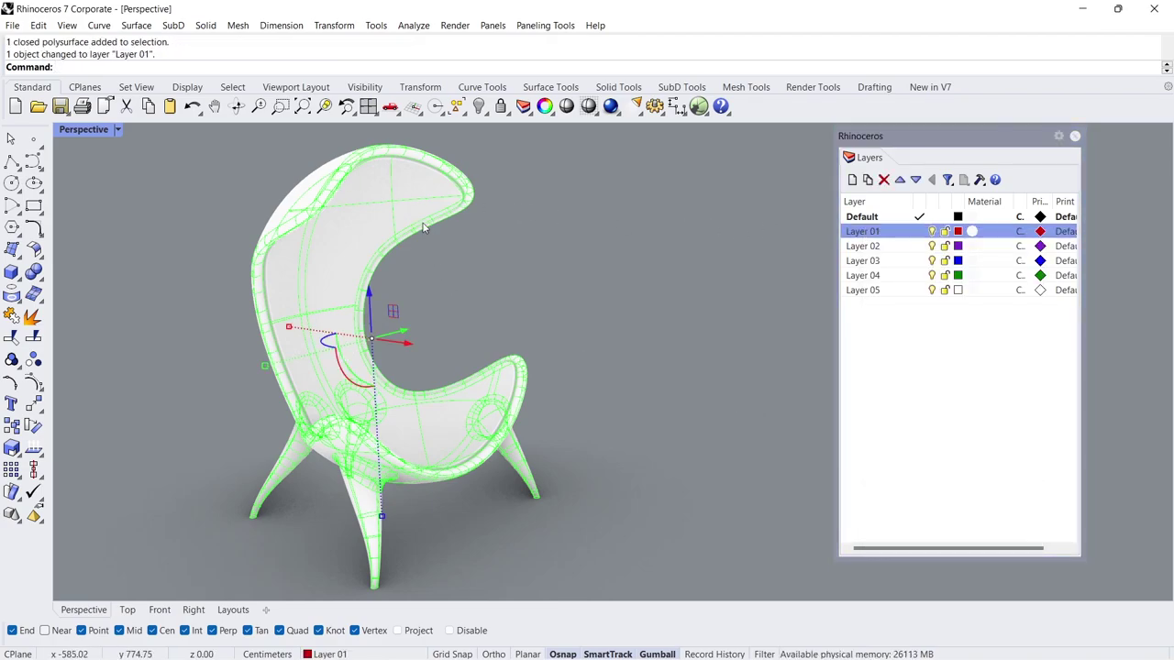
# Move the inner seat surface onto Layer 02
pyautogui.click(463, 204)
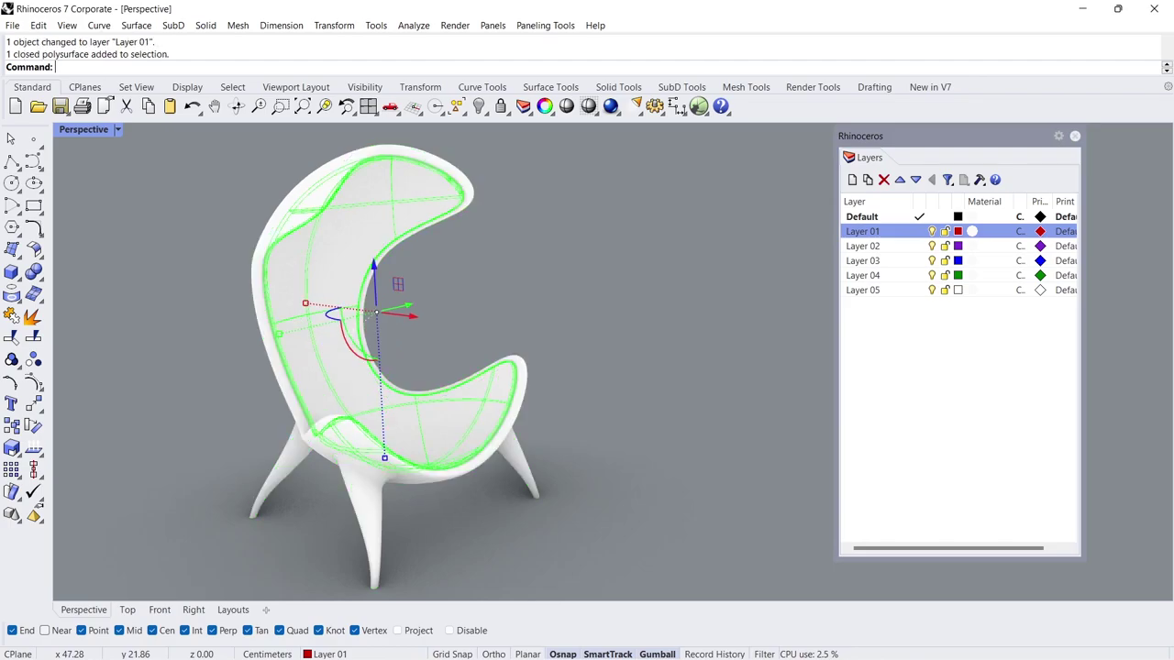
pyautogui.rightClick(857, 246)
pyautogui.click(933, 507)
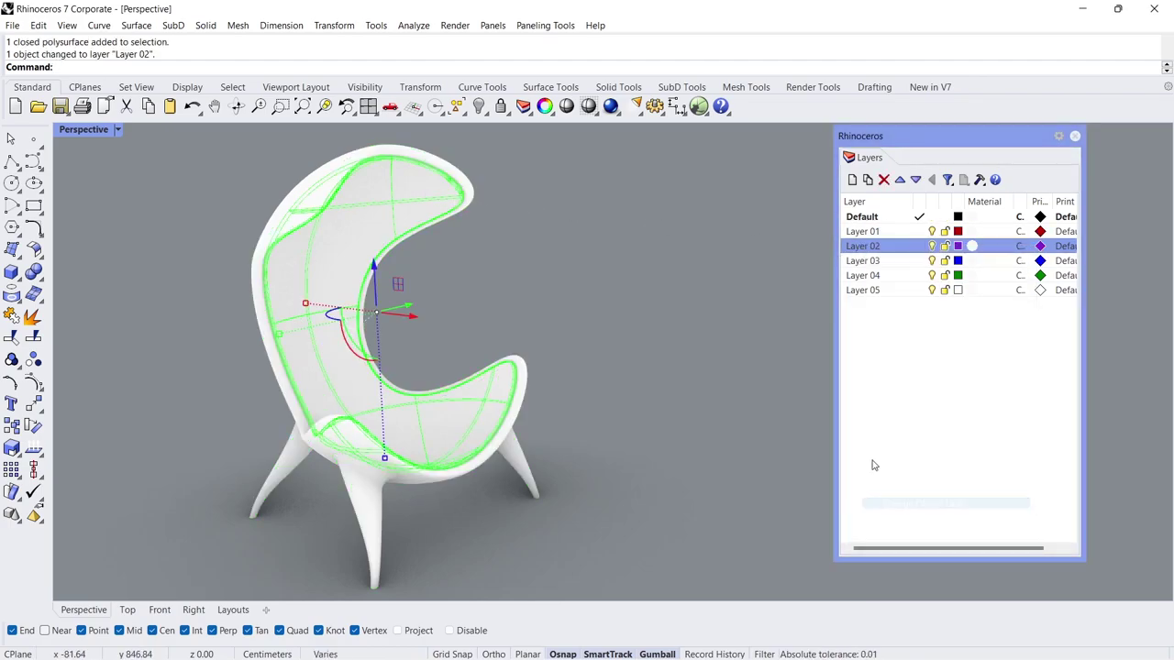
pyautogui.click(747, 369)
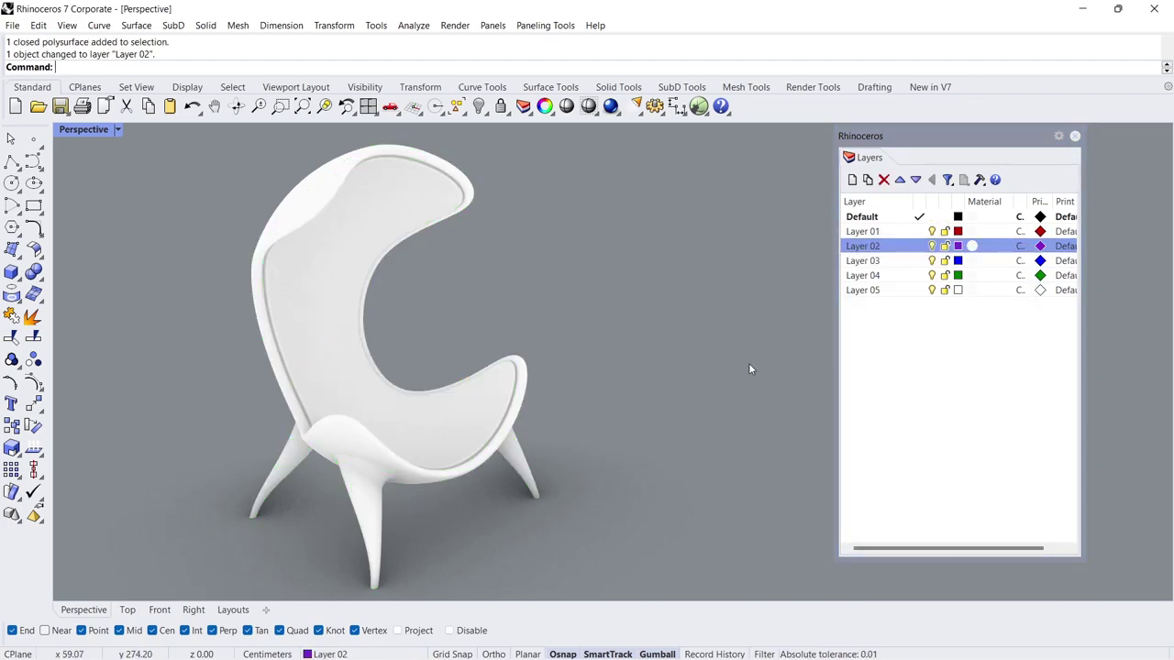
# Set Layer 01's material to Plastic with a dark gray colour
pyautogui.click(973, 233)
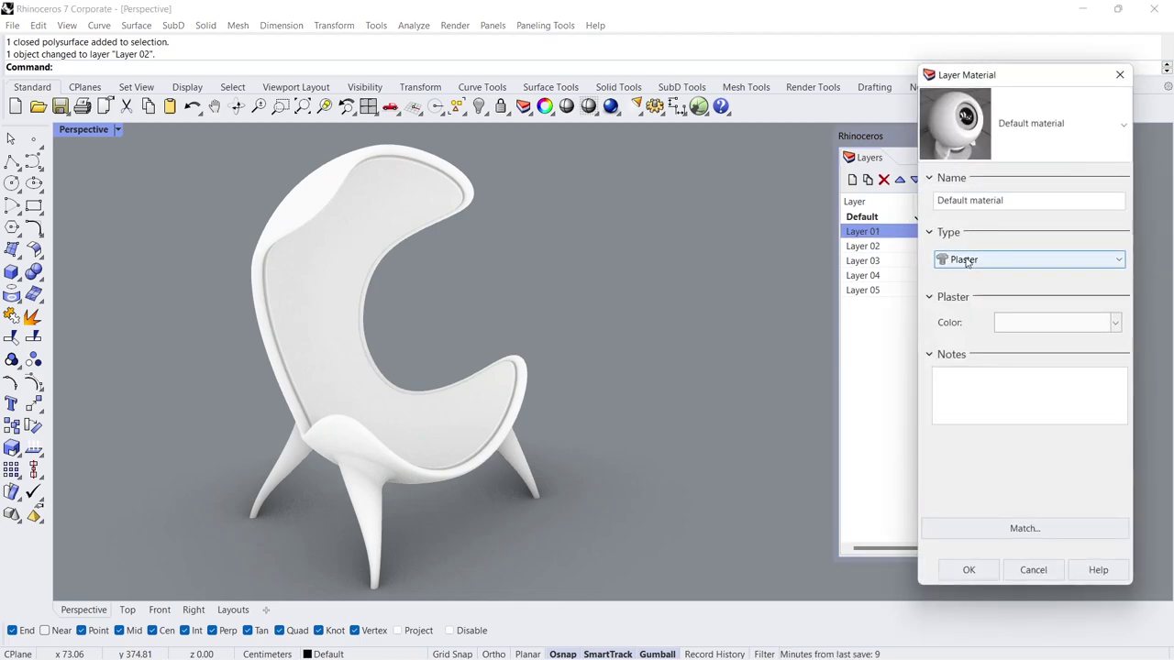
pyautogui.click(966, 262)
pyautogui.click(991, 419)
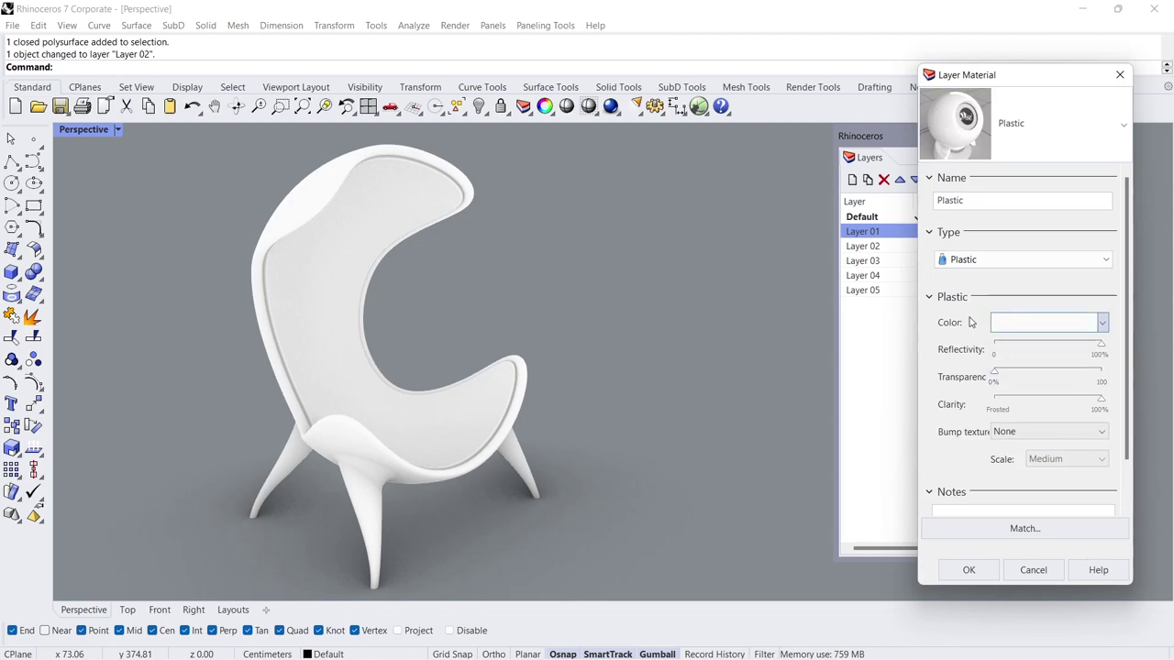
pyautogui.click(1018, 322)
pyautogui.moveTo(817, 299); pyautogui.dragTo(842, 332)
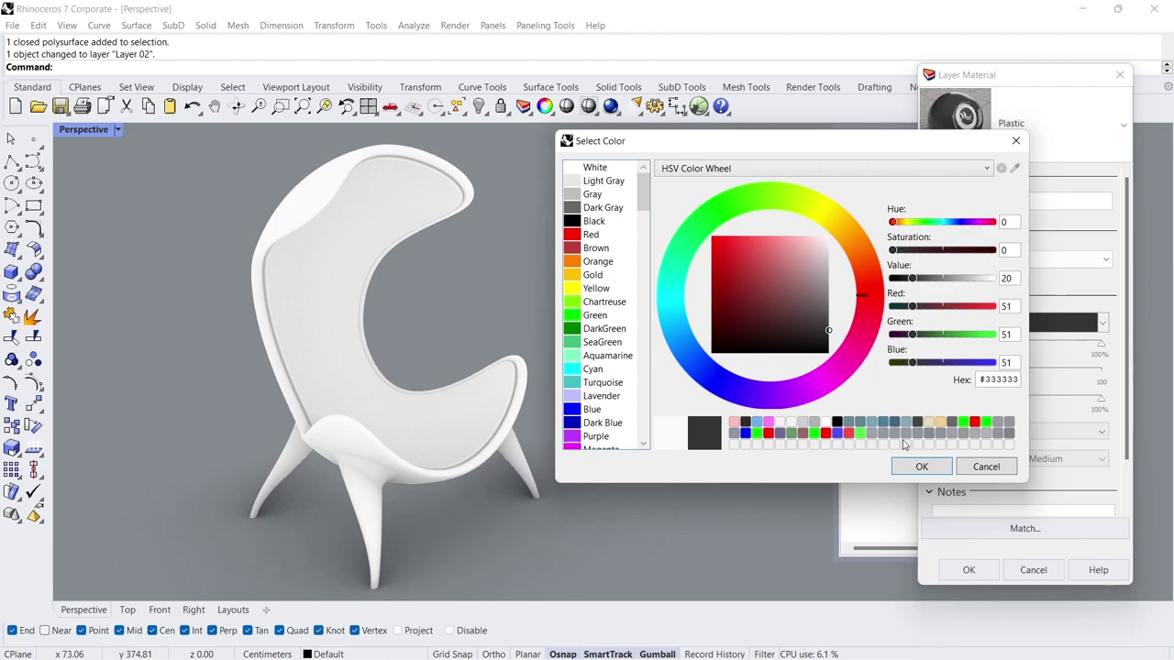
pyautogui.click(910, 468)
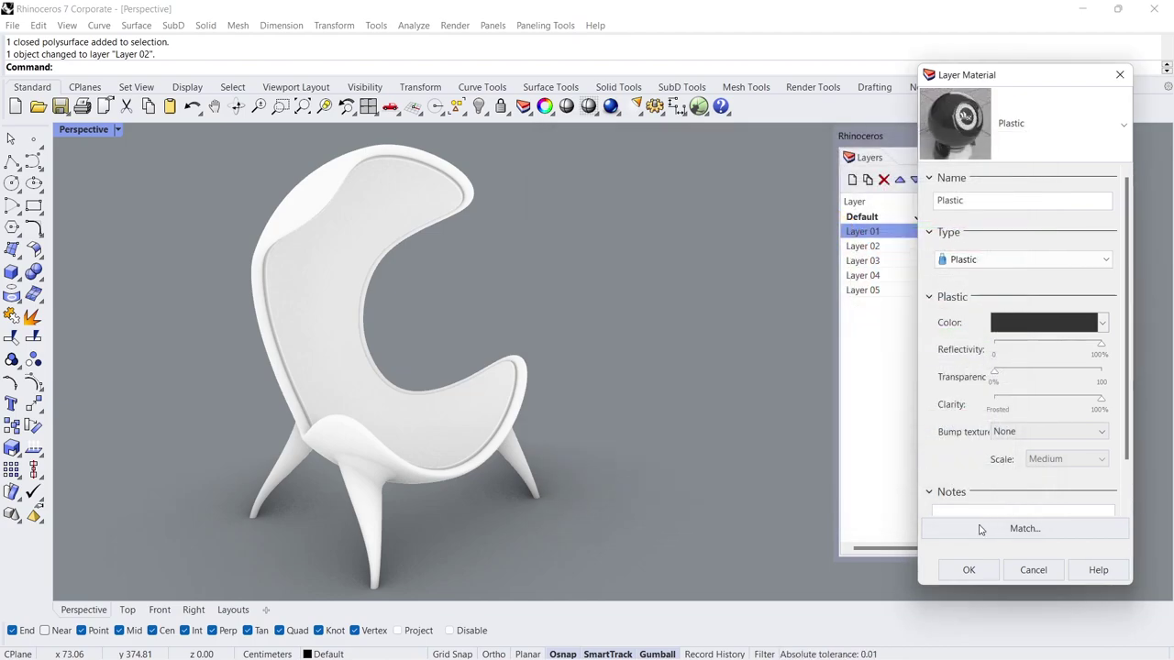
pyautogui.click(970, 571)
pyautogui.moveTo(817, 404)
pyautogui.mouseDown(button='right')
pyautogui.moveTo(469, 354)
pyautogui.moveTo(412, 363)
pyautogui.mouseUp(button='right')
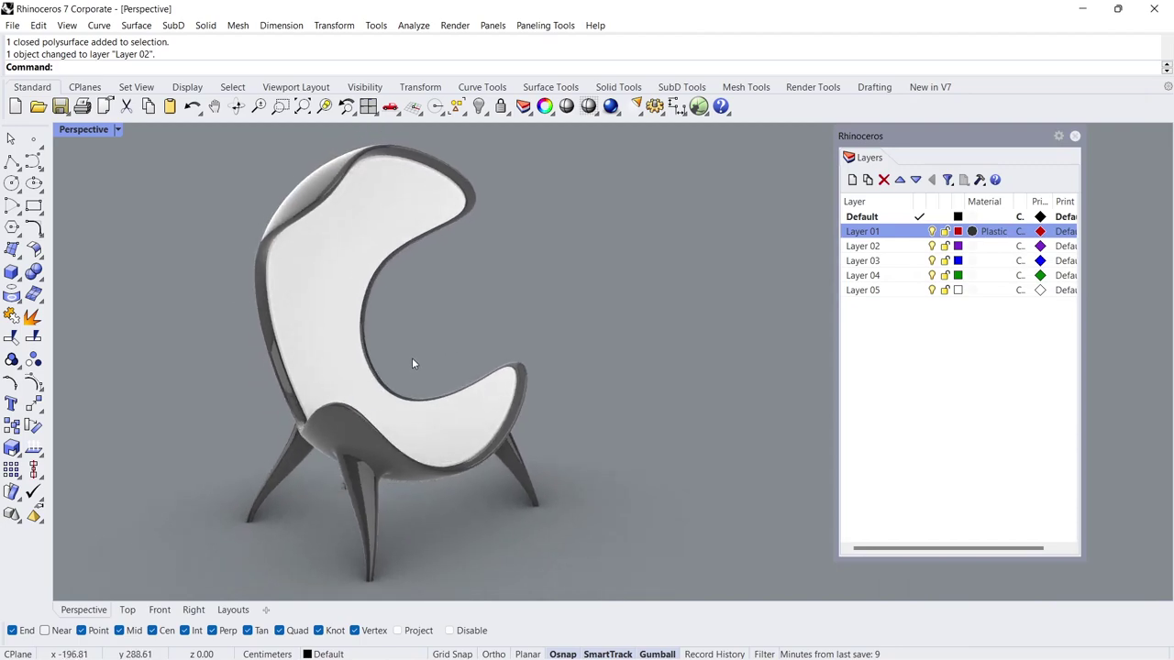
# Set Layer 02's material to Plastic with the colour Pink
pyautogui.click(974, 248)
pyautogui.click(970, 259)
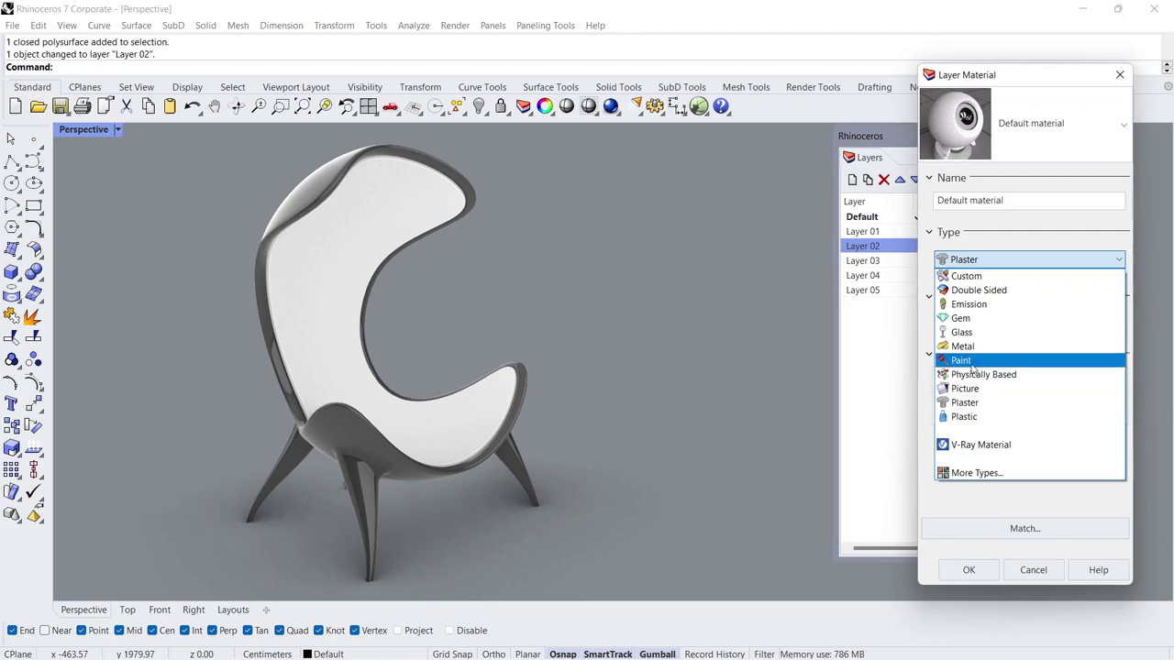
pyautogui.click(966, 416)
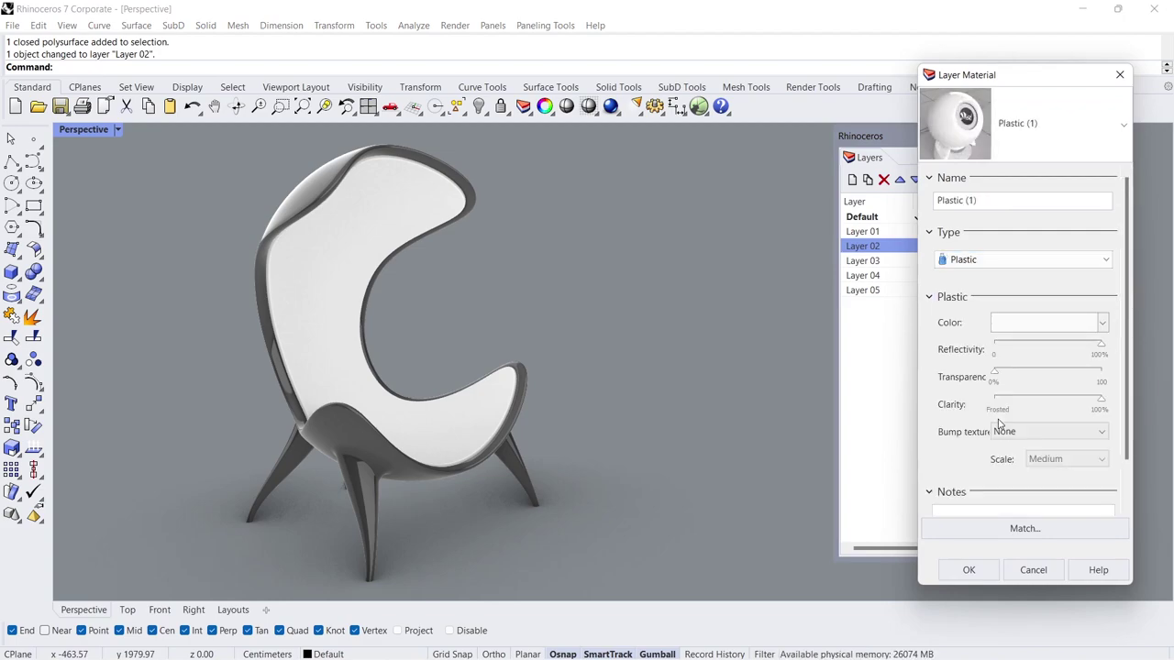
pyautogui.click(1032, 326)
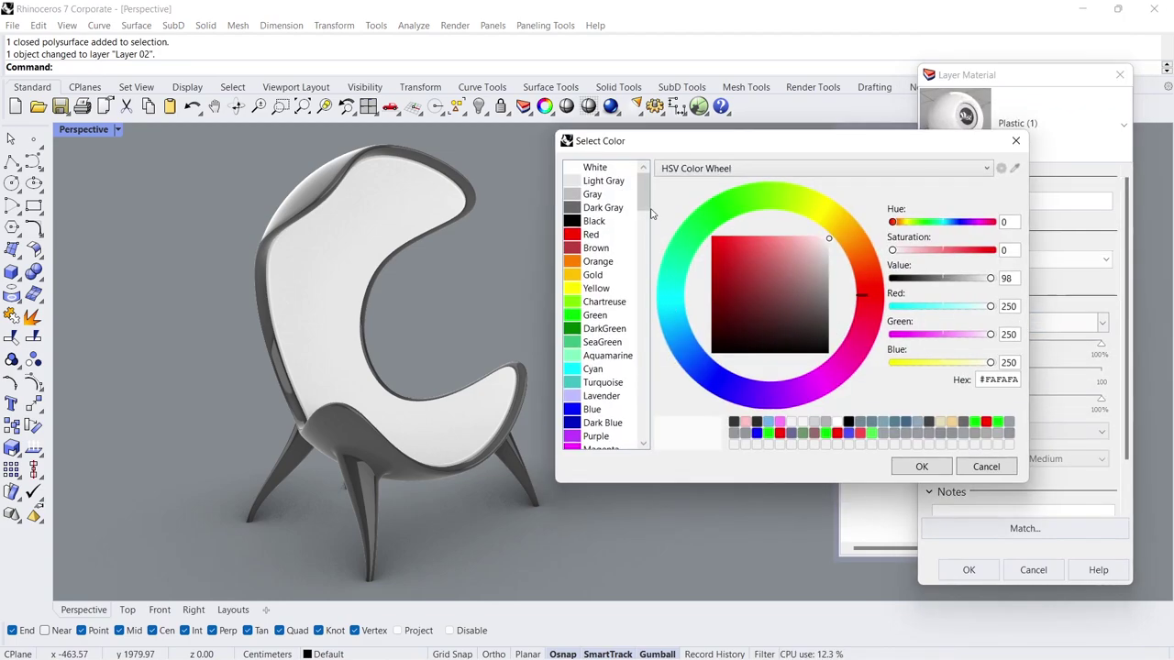
pyautogui.scroll(-1, 651, 212)
pyautogui.scroll(-1, 650, 211)
pyautogui.click(590, 397)
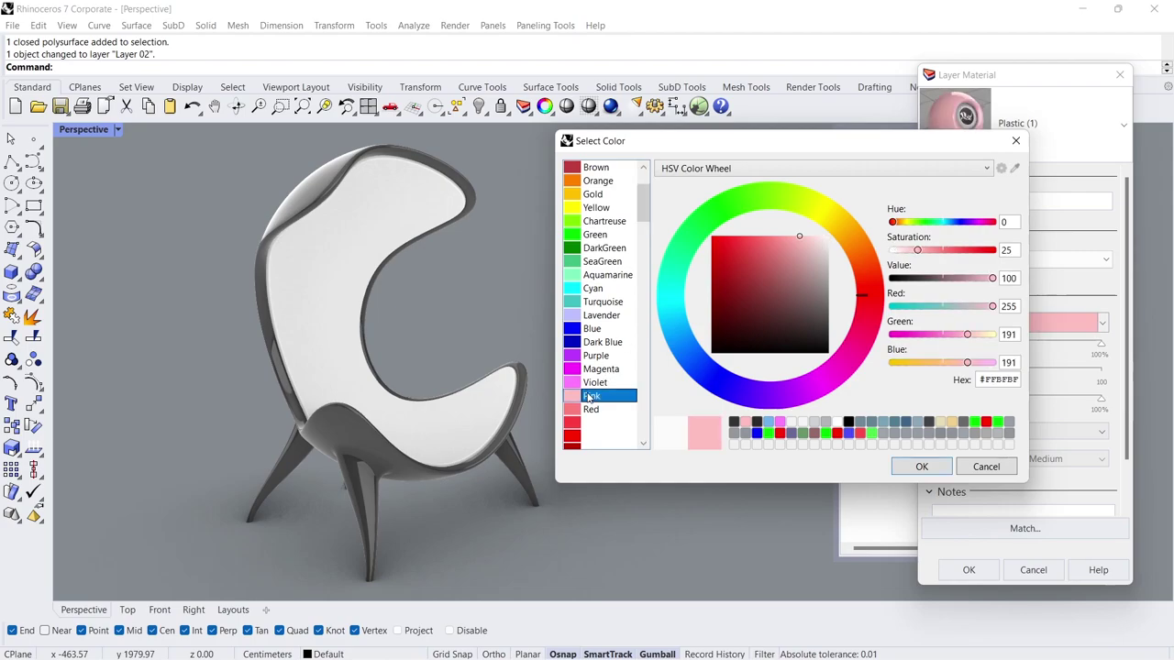
pyautogui.click(920, 467)
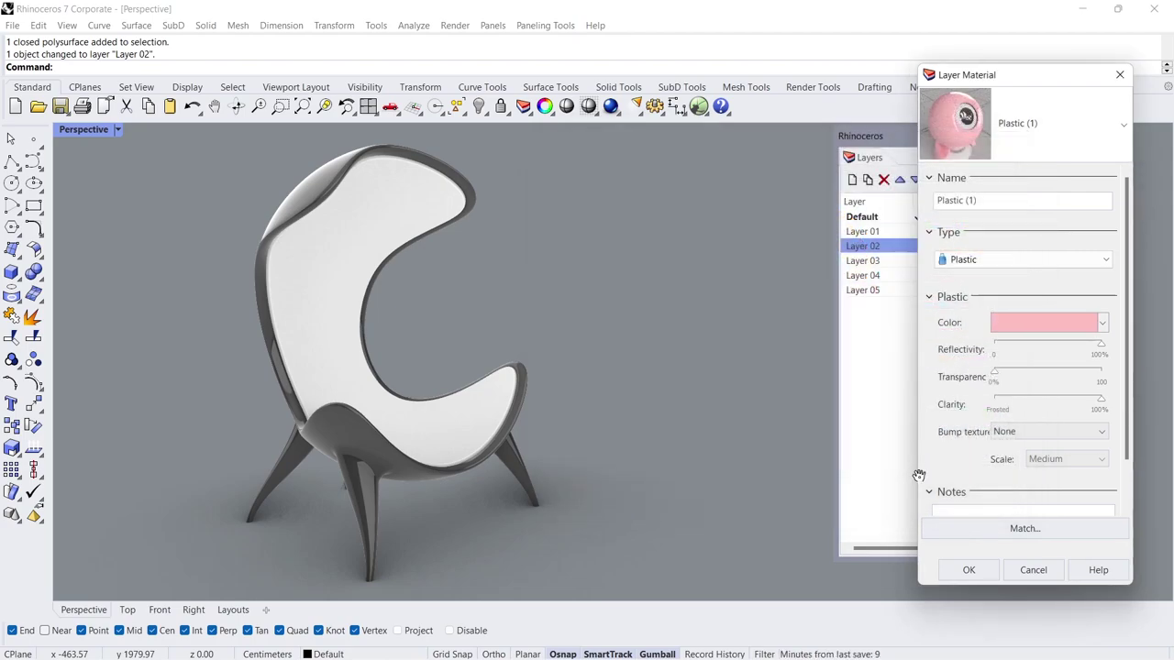
pyautogui.click(970, 571)
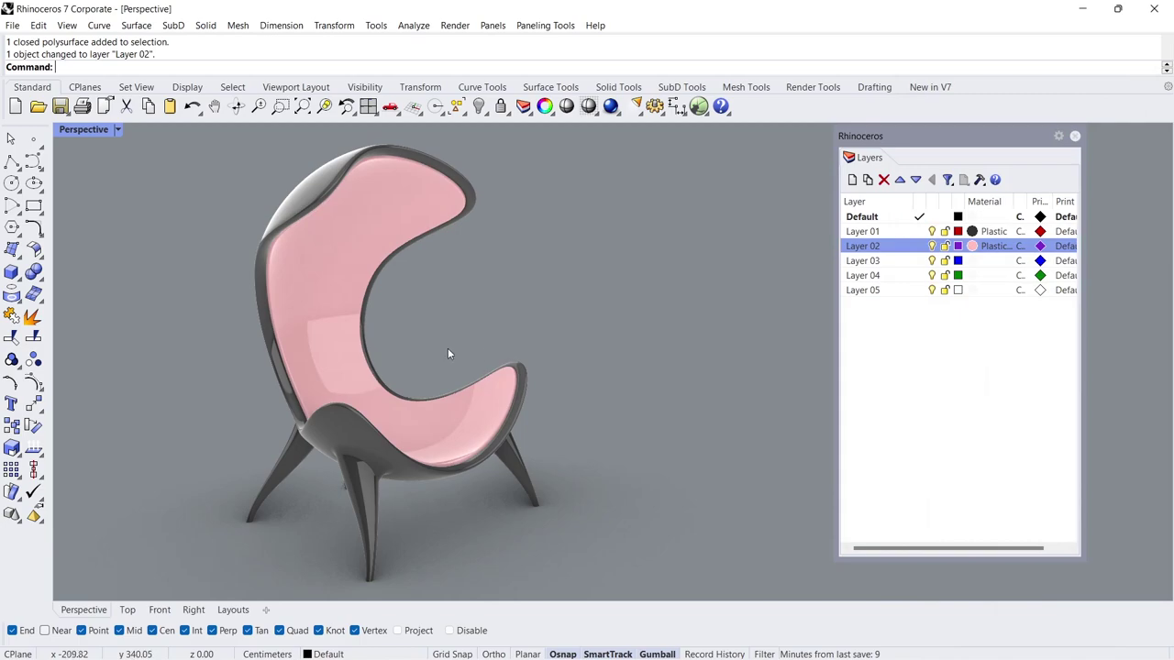
pyautogui.moveTo(450, 352)
pyautogui.mouseDown(button='right')
pyautogui.moveTo(388, 351)
pyautogui.moveTo(397, 366)
pyautogui.mouseUp(button='right')
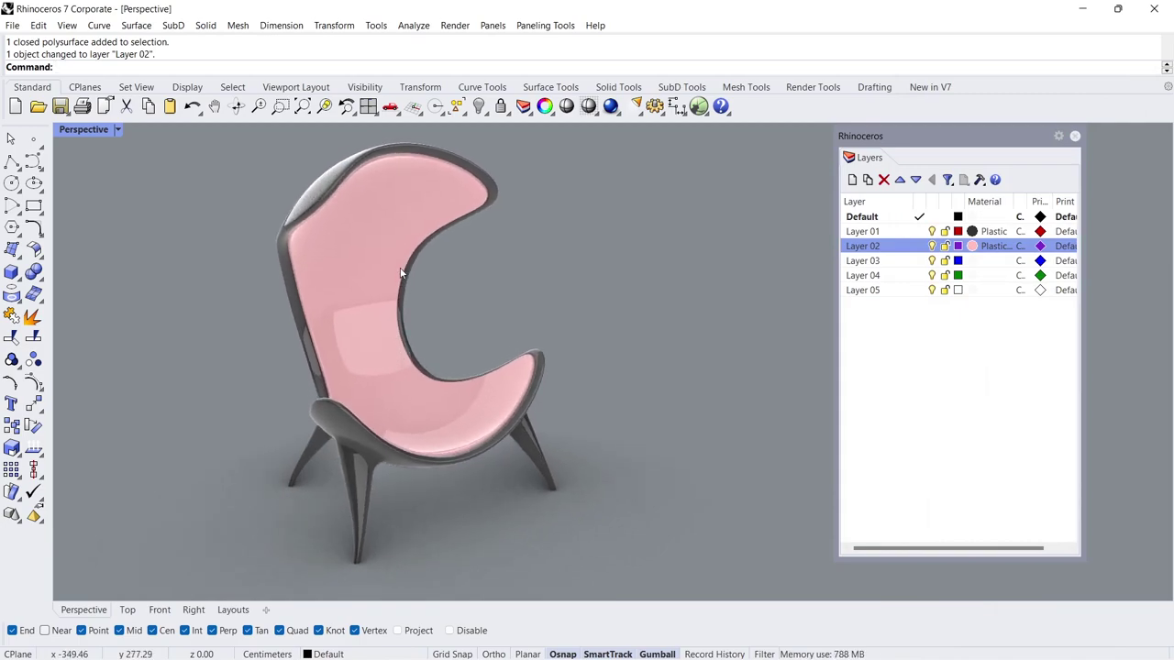
# Zoom to the chair, close the Layers panel, and select its shell and seat
pyautogui.click(303, 107)
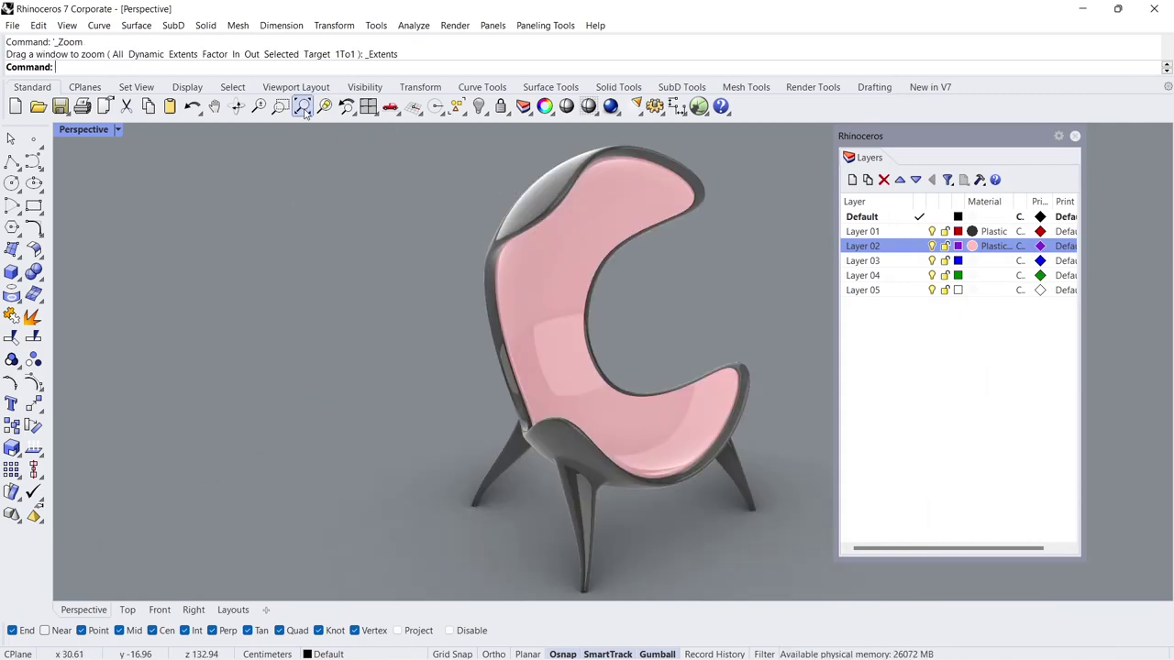
pyautogui.click(1074, 138)
pyautogui.moveTo(487, 356)
pyautogui.mouseDown(button='right')
pyautogui.moveTo(597, 333)
pyautogui.moveTo(786, 327)
pyautogui.moveTo(398, 351)
pyautogui.moveTo(575, 348)
pyautogui.mouseUp(button='right')
pyautogui.moveTo(535, 381); pyautogui.dragTo(533, 383)
pyautogui.moveTo(532, 383); pyautogui.dragTo(509, 315, button='right')
# Alt-drag a copy of the chair to the right and rotate it to face another way
pyautogui.press('alt')
pyautogui.moveTo(509, 315); pyautogui.dragTo(863, 321)
pyautogui.moveTo(772, 296); pyautogui.dragTo(979, 275)
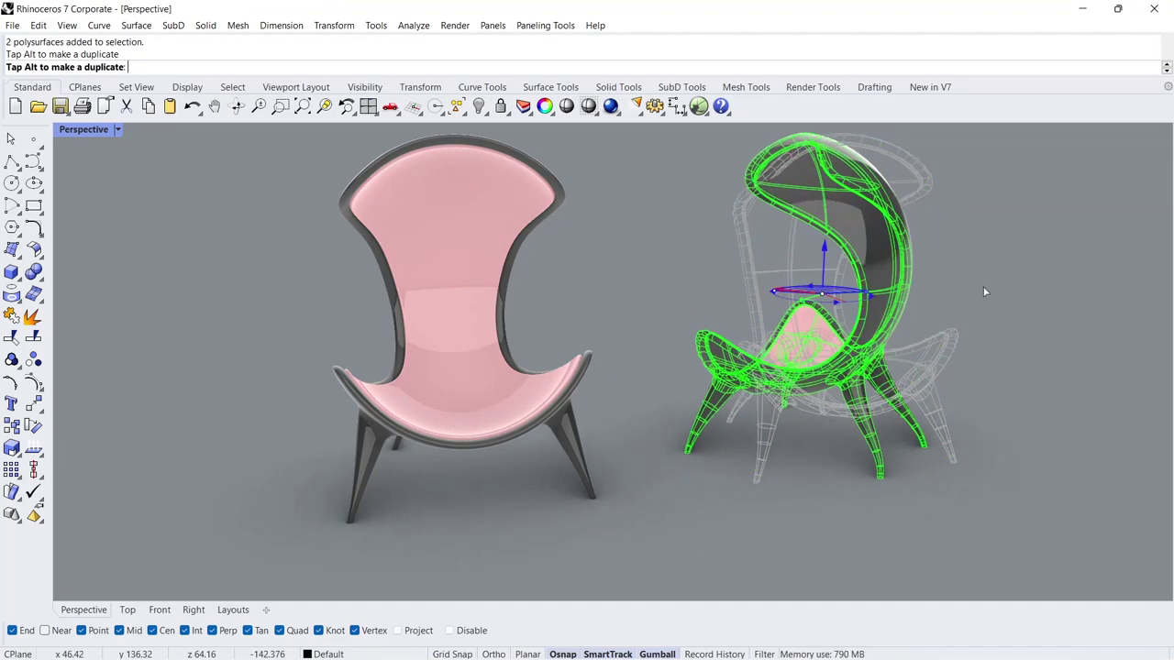
pyautogui.moveTo(980, 275); pyautogui.dragTo(994, 301)
pyautogui.click(994, 362)
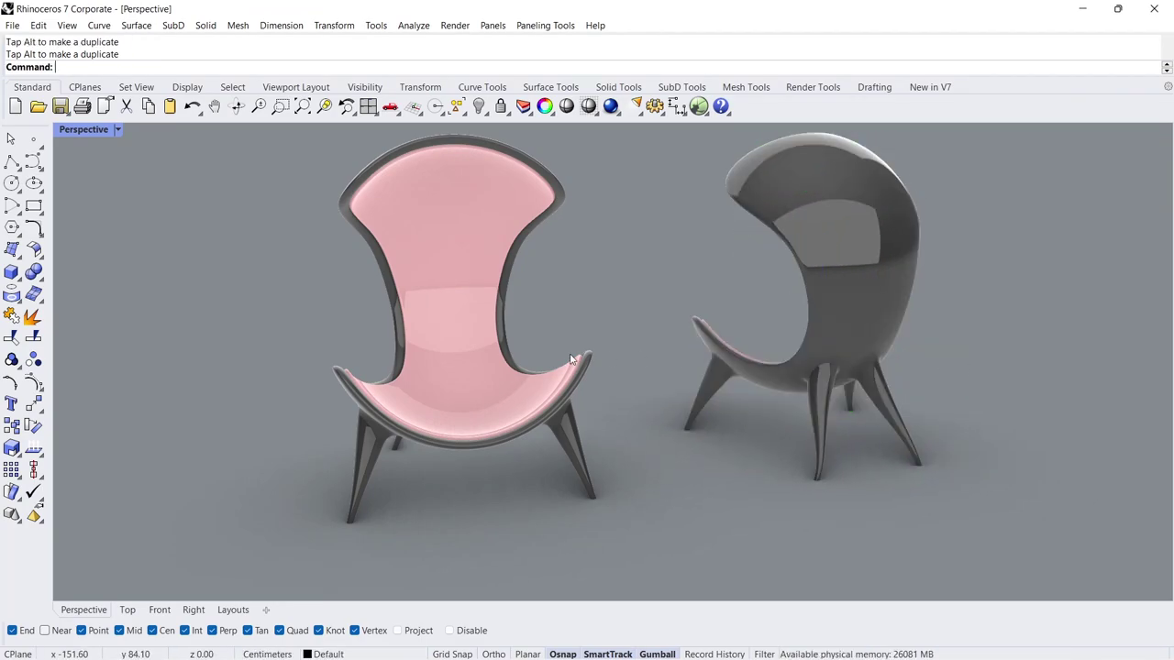
pyautogui.moveTo(550, 395)
pyautogui.mouseDown(button='right')
pyautogui.moveTo(511, 388)
pyautogui.moveTo(537, 367)
pyautogui.moveTo(522, 376)
pyautogui.moveTo(537, 378)
pyautogui.mouseUp(button='right')
pyautogui.moveTo(990, 302)
pyautogui.mouseDown()
pyautogui.moveTo(540, 420)
pyautogui.moveTo(341, 406)
pyautogui.mouseUp()
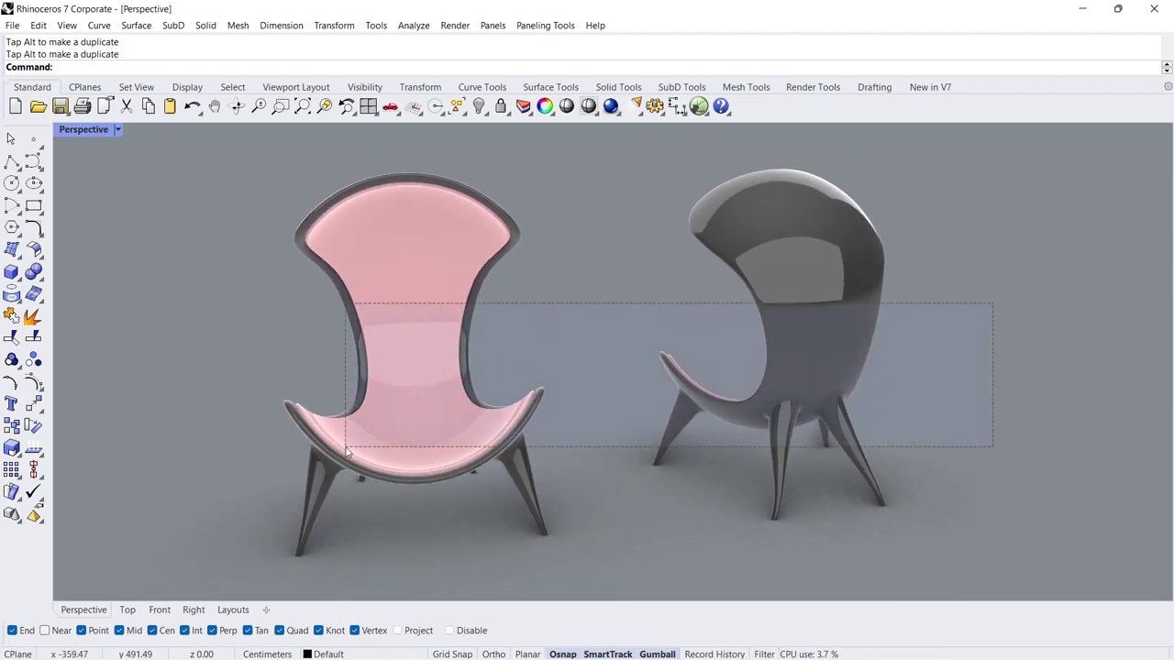
# Deselect both chairs and run the Turntable command to spin them
pyautogui.click(326, 106)
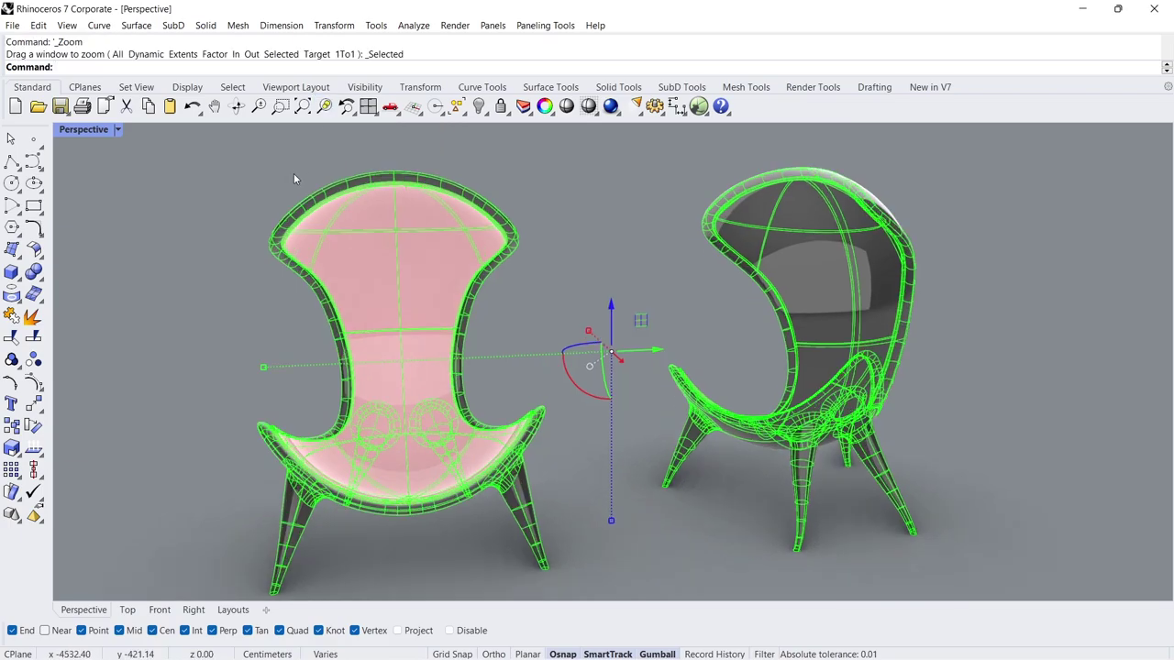
pyautogui.click(293, 173)
pyautogui.write('Turntable')
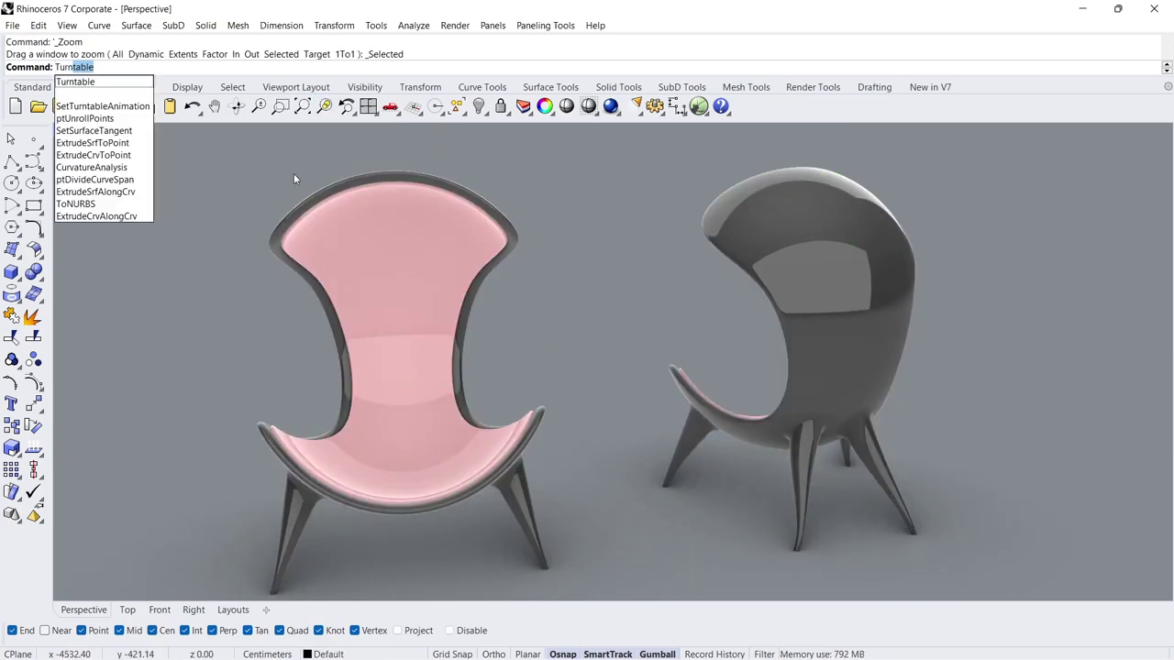
pyautogui.press('Return')
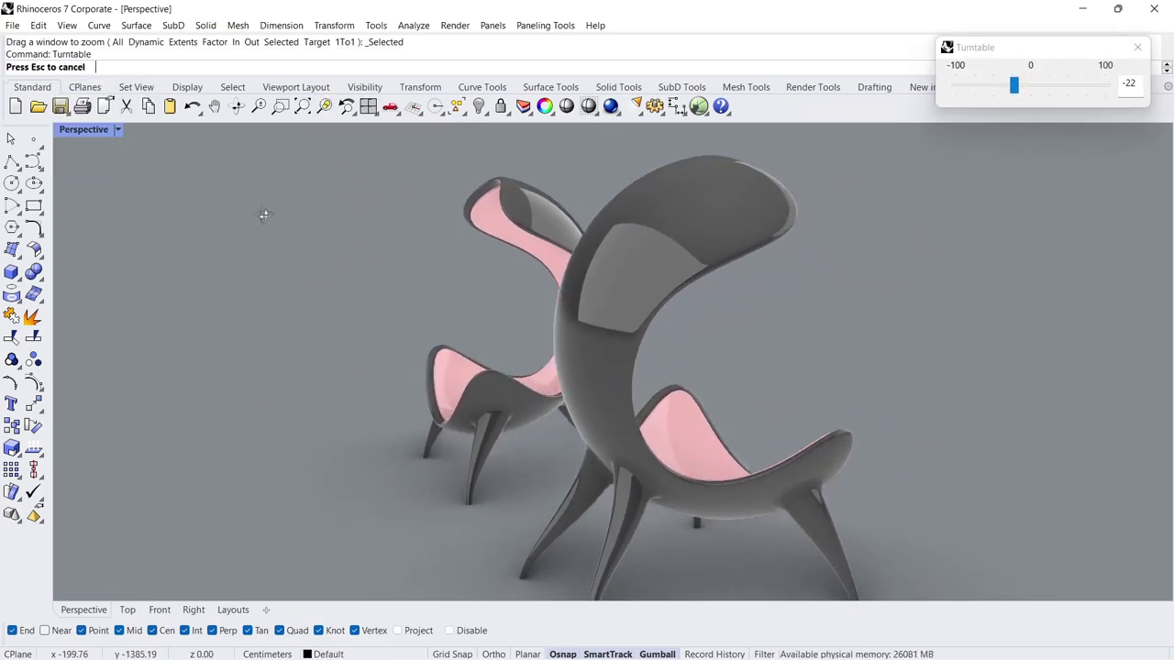